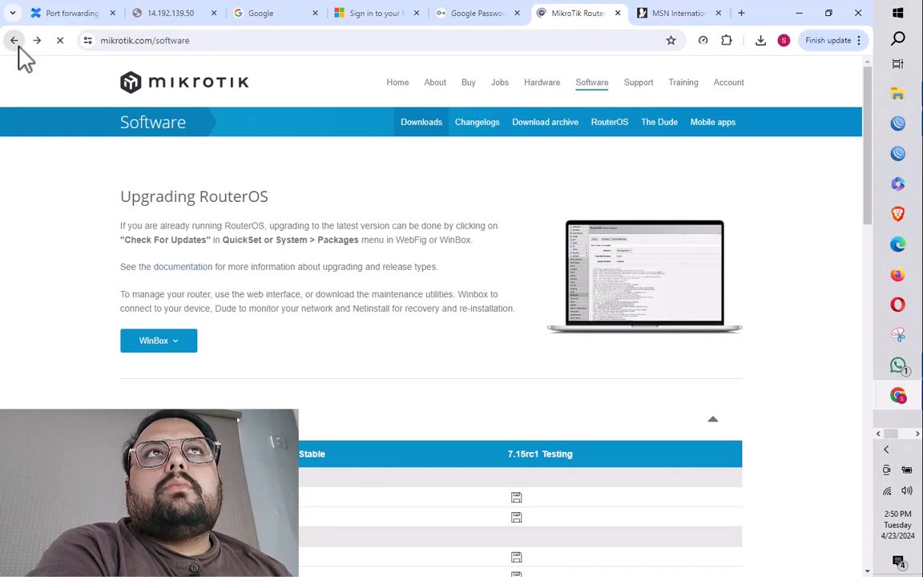
Return to the MikroTik software download page and download WinBox 3.40 (64-bit)
{"action": "left_click", "coordinate": [14, 41]}
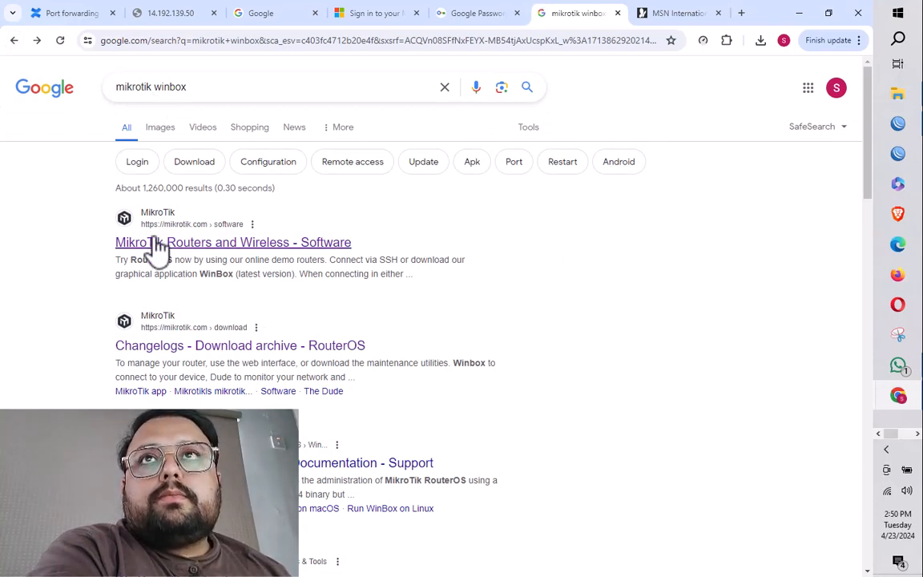
{"action": "left_click", "coordinate": [43, 45]}
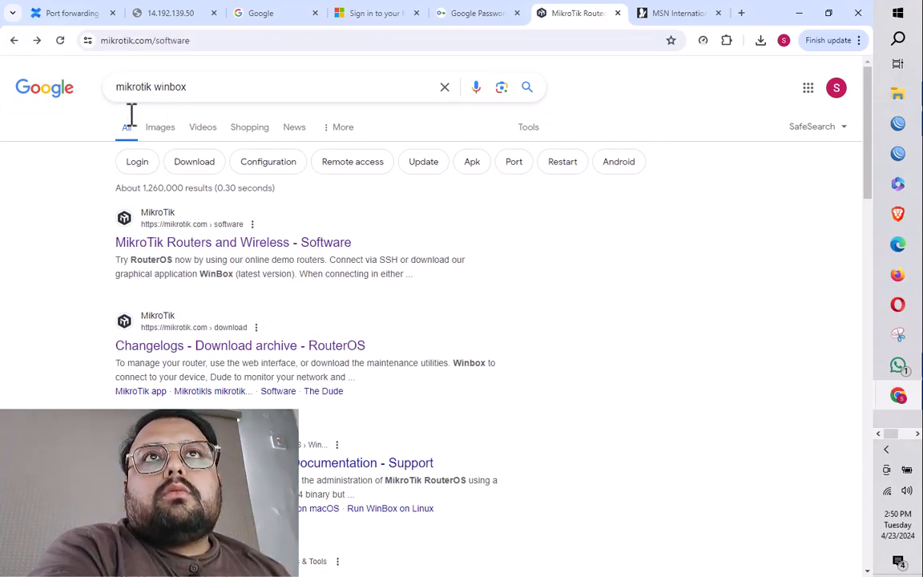
{"action": "left_click", "coordinate": [37, 41]}
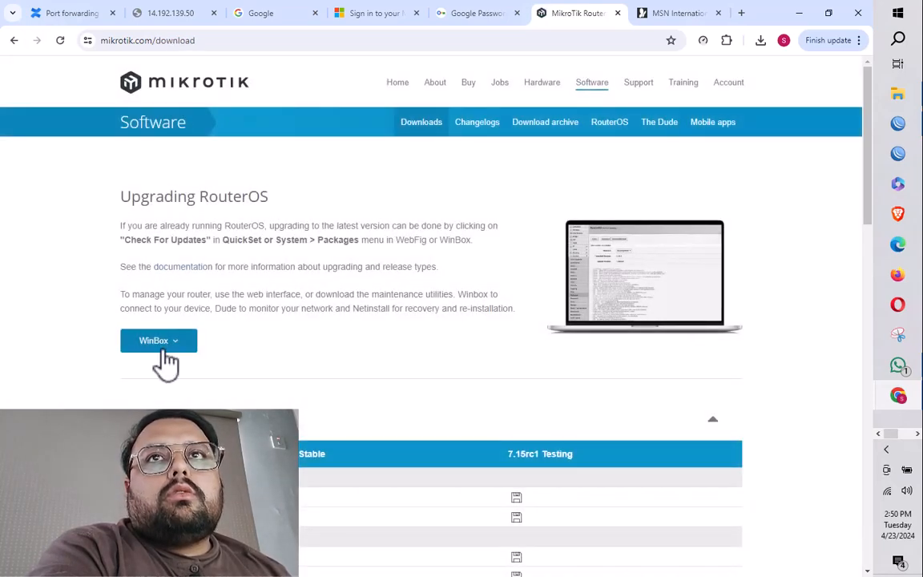
{"action": "left_click", "coordinate": [165, 345]}
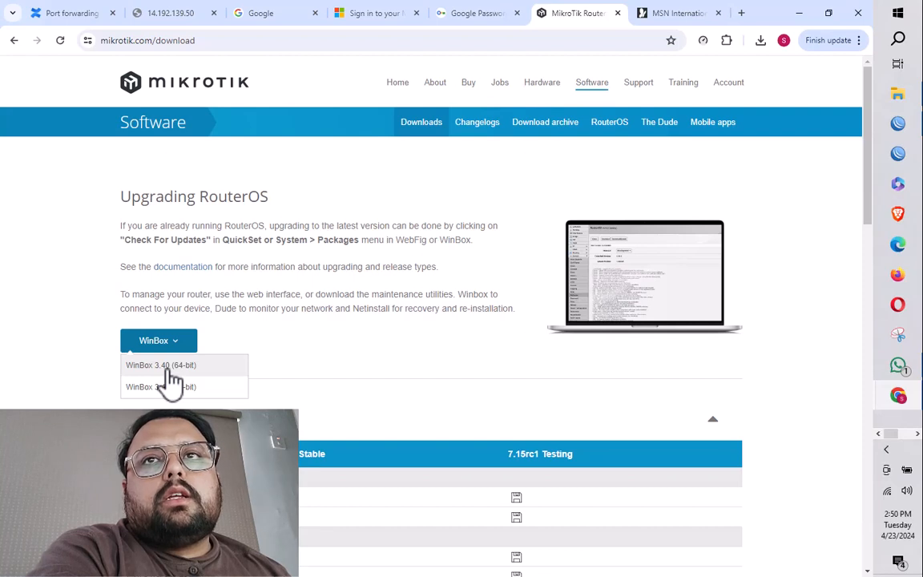
{"action": "left_click", "coordinate": [170, 370]}
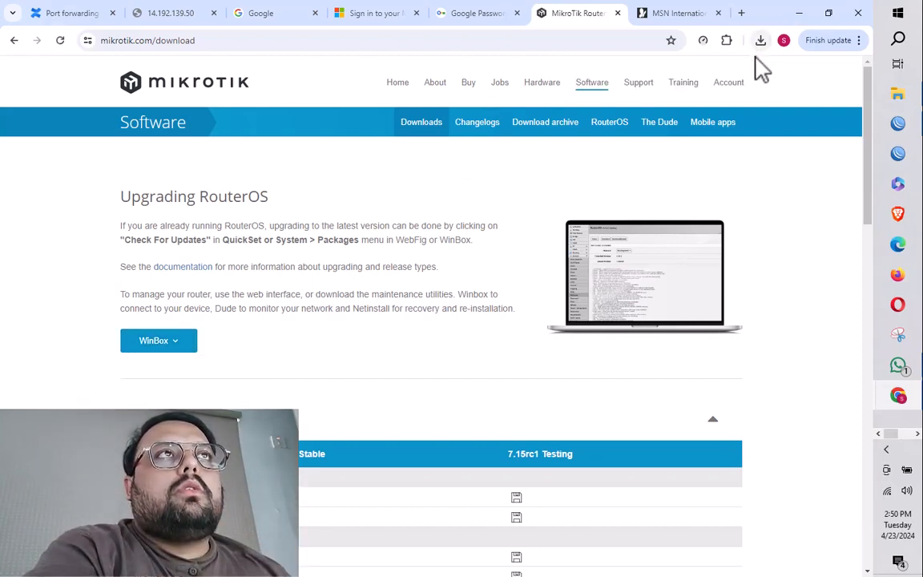
Switch to WinBox, close the open router session and relaunch WinBox for a fresh login
{"action": "left_click", "coordinate": [802, 14]}
{"action": "left_click", "coordinate": [898, 125]}
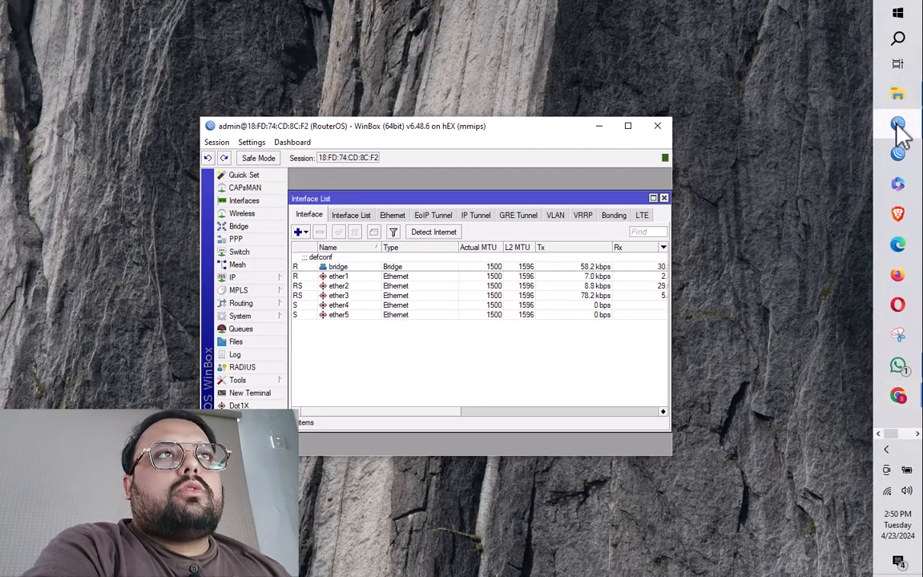
{"action": "left_click", "coordinate": [658, 126]}
{"action": "left_click", "coordinate": [897, 123]}
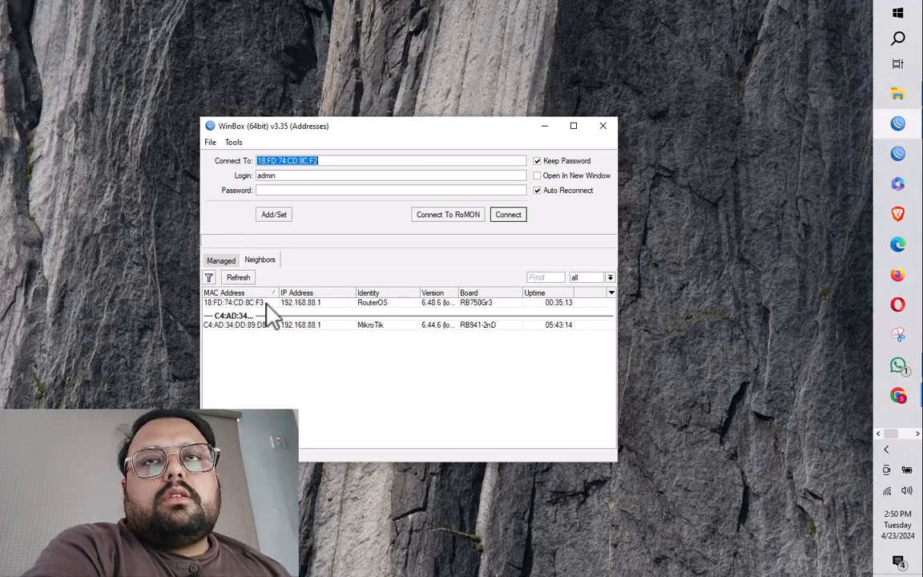
Connect to the RB750Gr3 neighbor by its MAC address with login admin and a blank password
{"action": "left_click", "coordinate": [267, 303]}
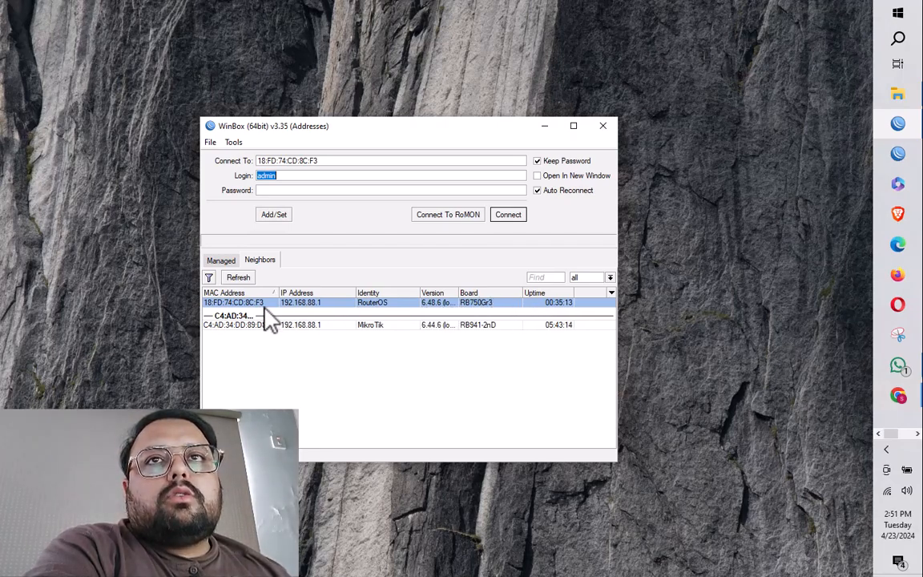
{"action": "left_click", "coordinate": [285, 177]}
{"action": "left_click", "coordinate": [301, 189]}
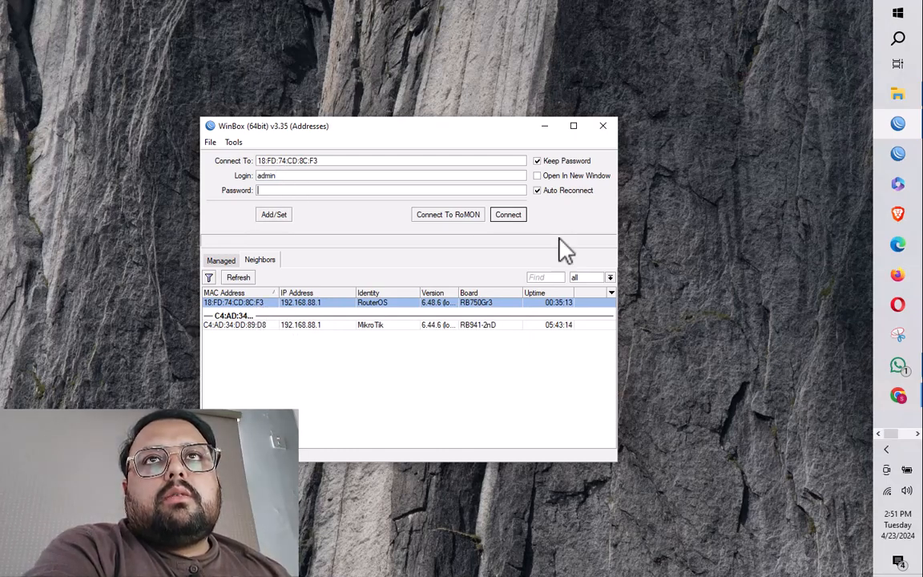
{"action": "left_click", "coordinate": [512, 216]}
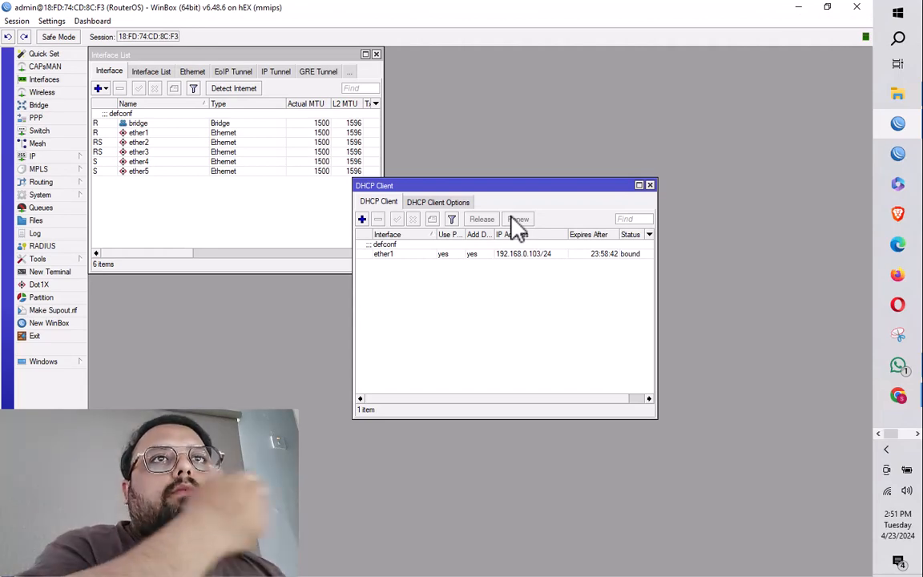
Reset the router's configuration with all reset options left unchecked and confirm the reset
{"action": "left_click", "coordinate": [56, 197]}
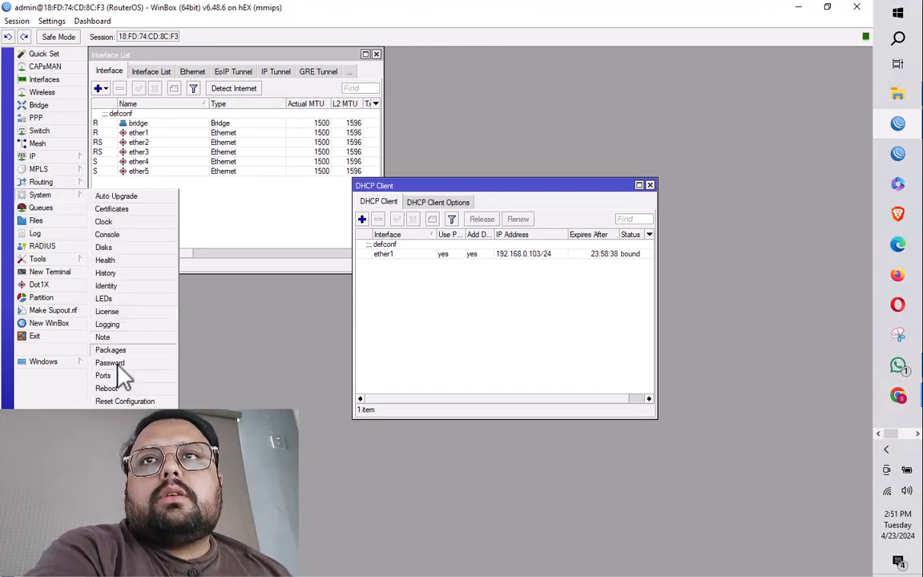
{"action": "left_click", "coordinate": [124, 401]}
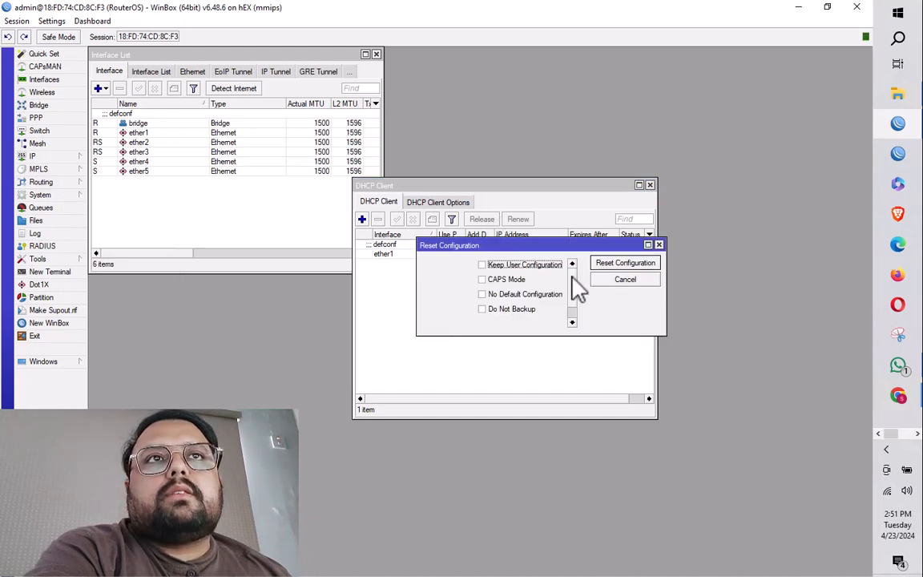
{"action": "left_click", "coordinate": [613, 266]}
{"action": "left_click", "coordinate": [492, 310]}
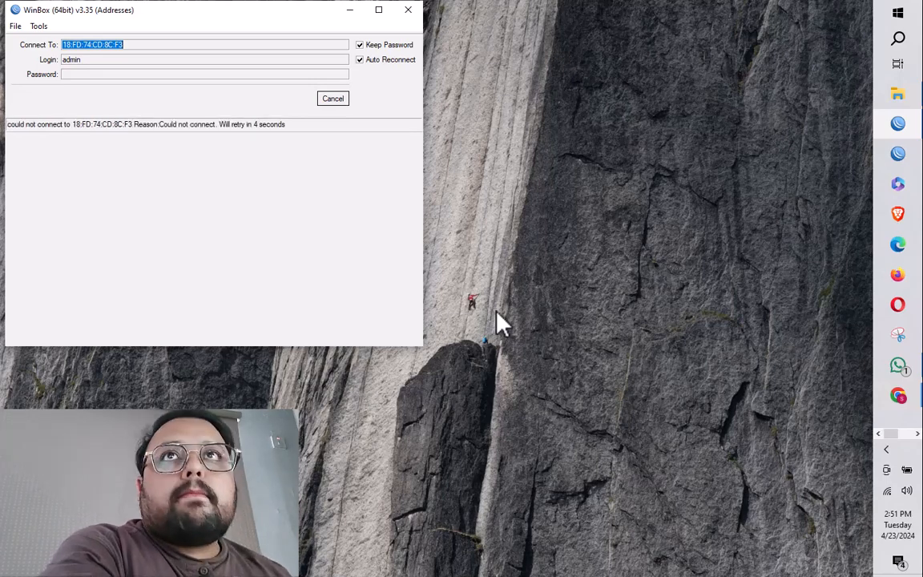
{"action": "right_click", "coordinate": [551, 234]}
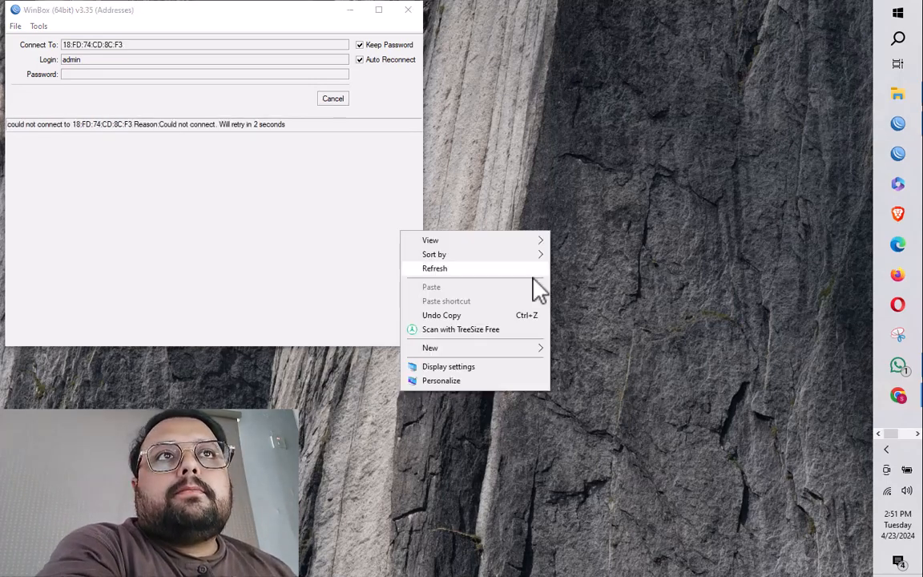
{"action": "left_click", "coordinate": [533, 273]}
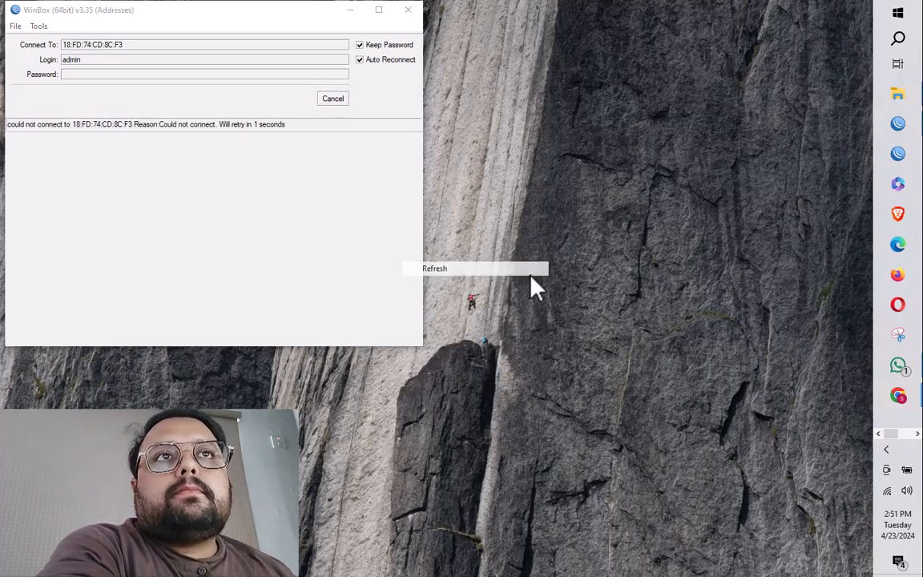
Cancel the pending reconnection, refresh the neighbor list and connect to the reset RB750Gr3 router as admin
{"action": "left_click", "coordinate": [281, 14]}
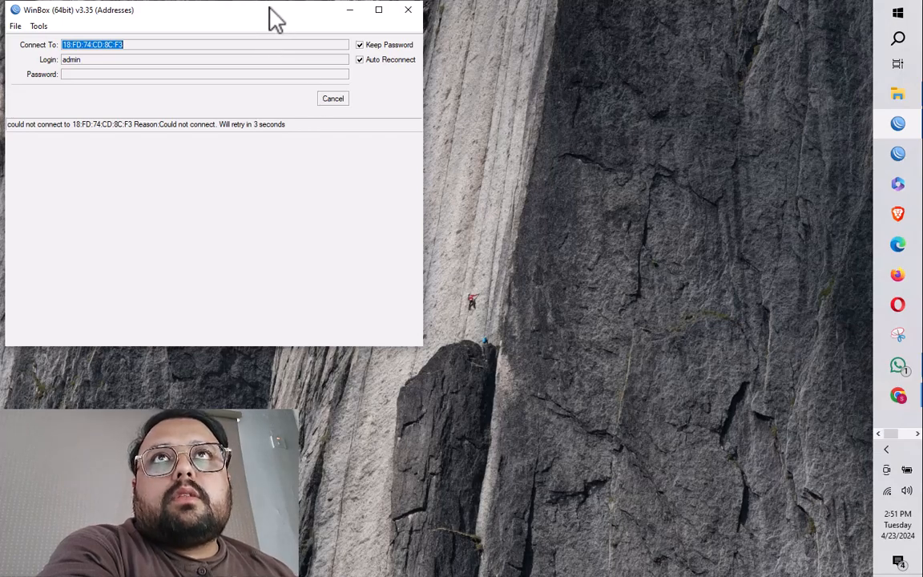
{"action": "left_click_drag", "start_coordinate": [270, 14], "coordinate": [327, 65]}
{"action": "left_click", "coordinate": [389, 150]}
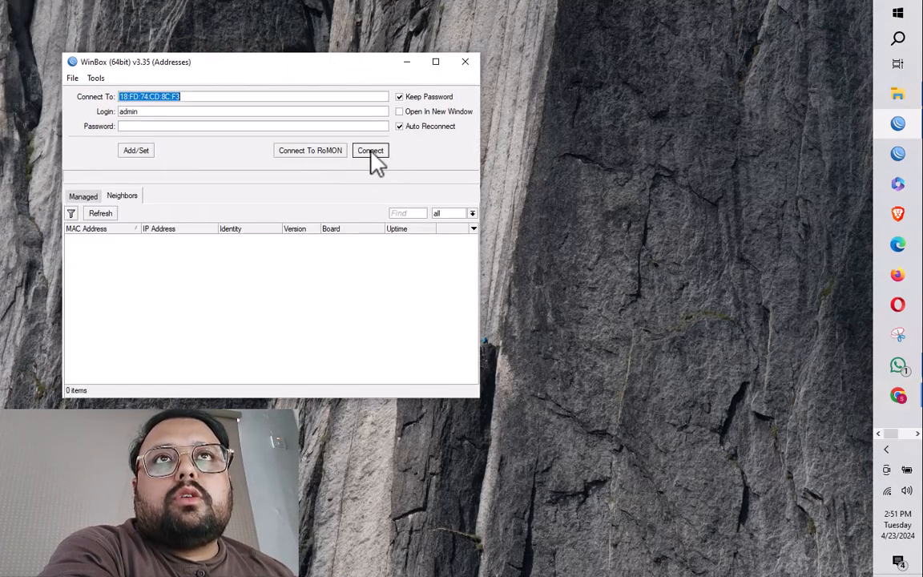
{"action": "left_click", "coordinate": [112, 213]}
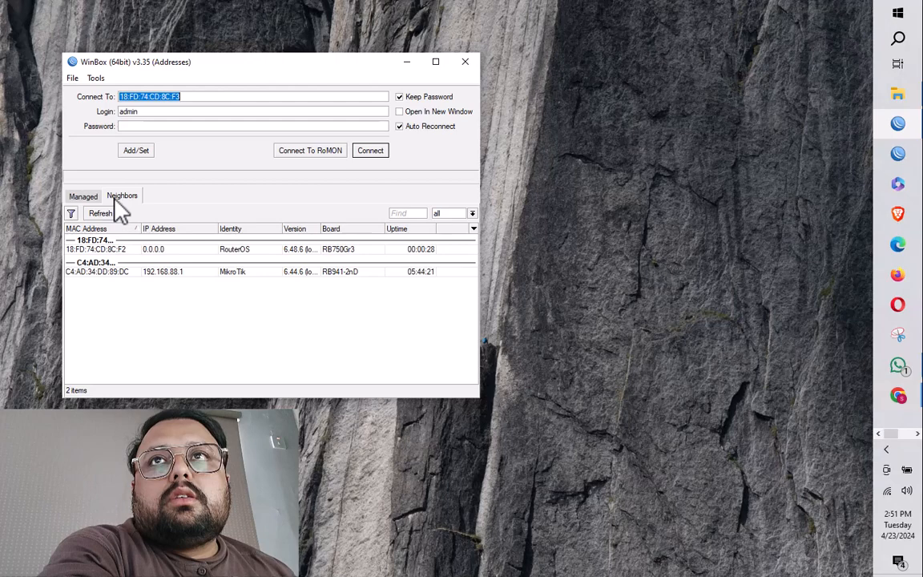
{"action": "left_click", "coordinate": [116, 249]}
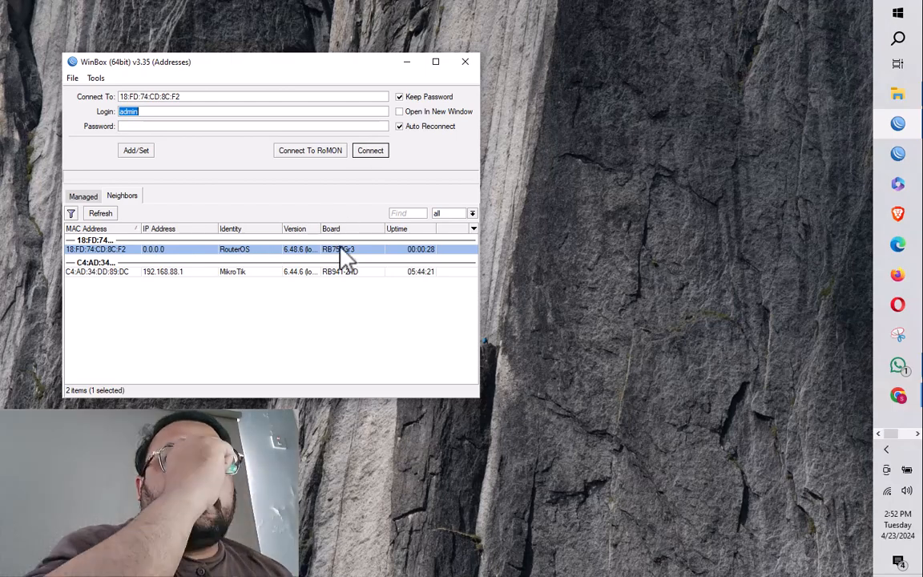
{"action": "left_click", "coordinate": [371, 152]}
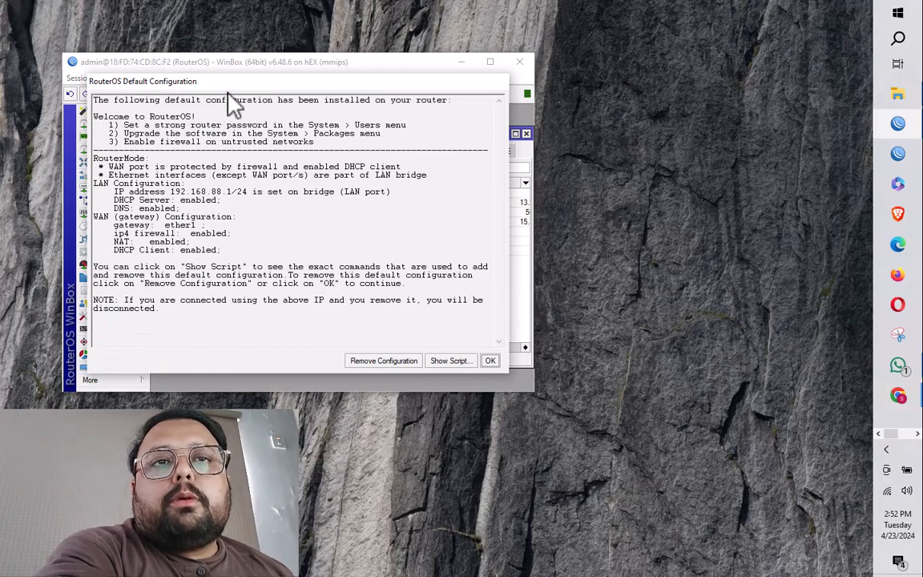
Remove the RouterOS default configuration from the router, reconnecting as admin after the dropped session to carry it out
{"action": "left_click", "coordinate": [386, 360]}
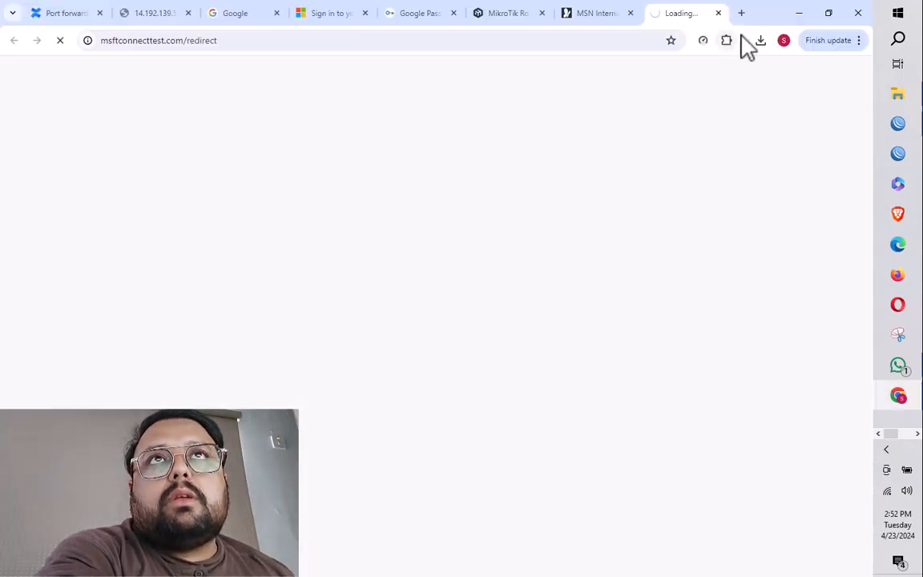
{"action": "left_click", "coordinate": [799, 13]}
{"action": "left_click", "coordinate": [394, 154]}
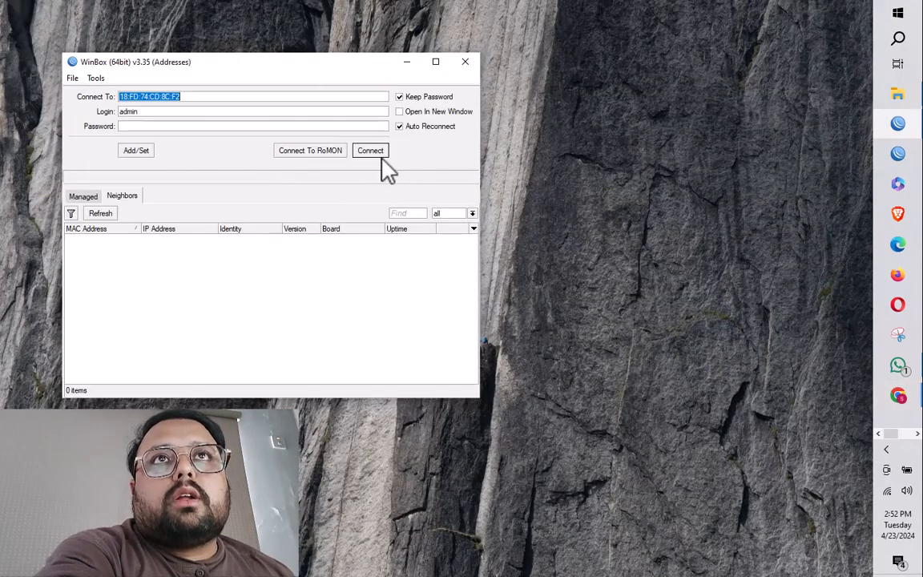
{"action": "left_click", "coordinate": [375, 154]}
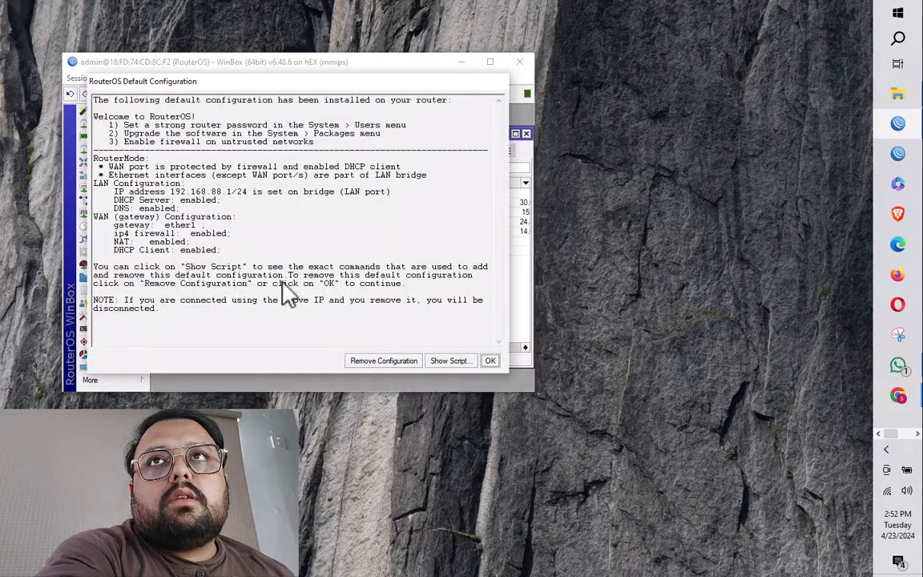
{"action": "left_click", "coordinate": [380, 364]}
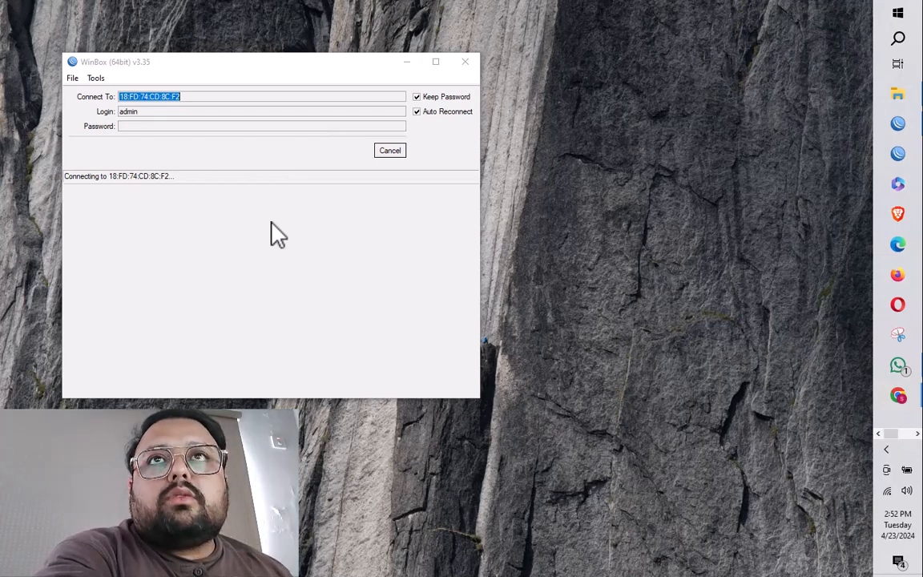
Abort the stalled connection attempts and reconnect to the RB750Gr3 router from its neighbor entry
{"action": "left_click", "coordinate": [391, 152]}
{"action": "left_click", "coordinate": [378, 152]}
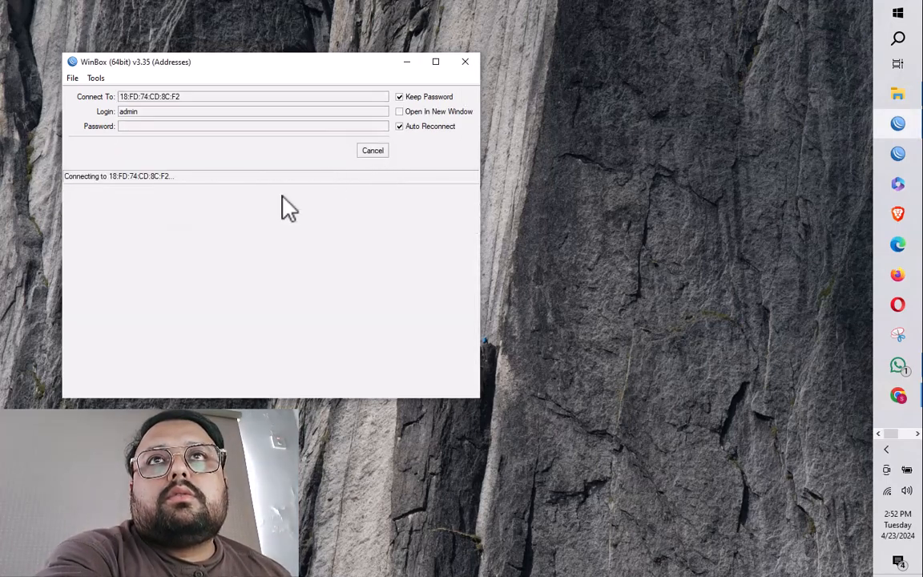
{"action": "left_click", "coordinate": [374, 152]}
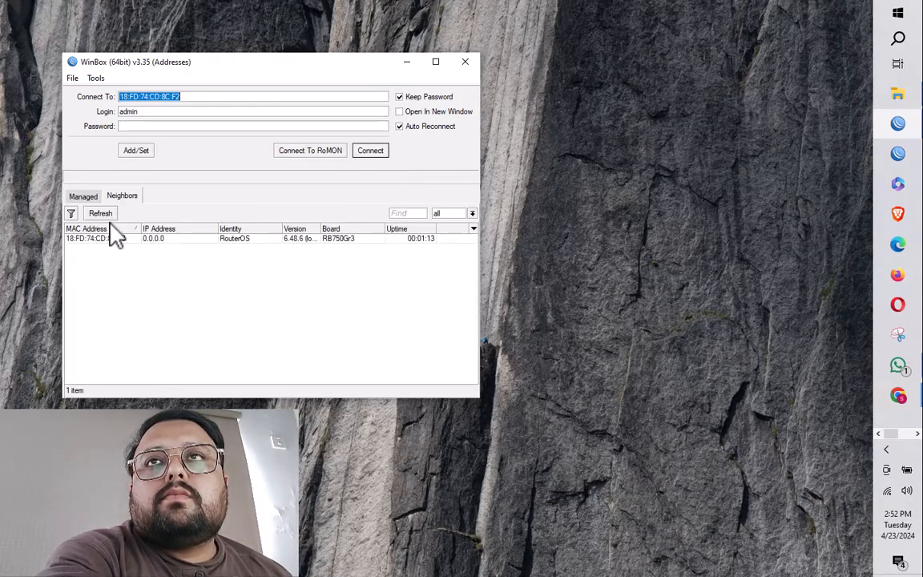
{"action": "left_click", "coordinate": [161, 239]}
{"action": "left_click", "coordinate": [369, 152]}
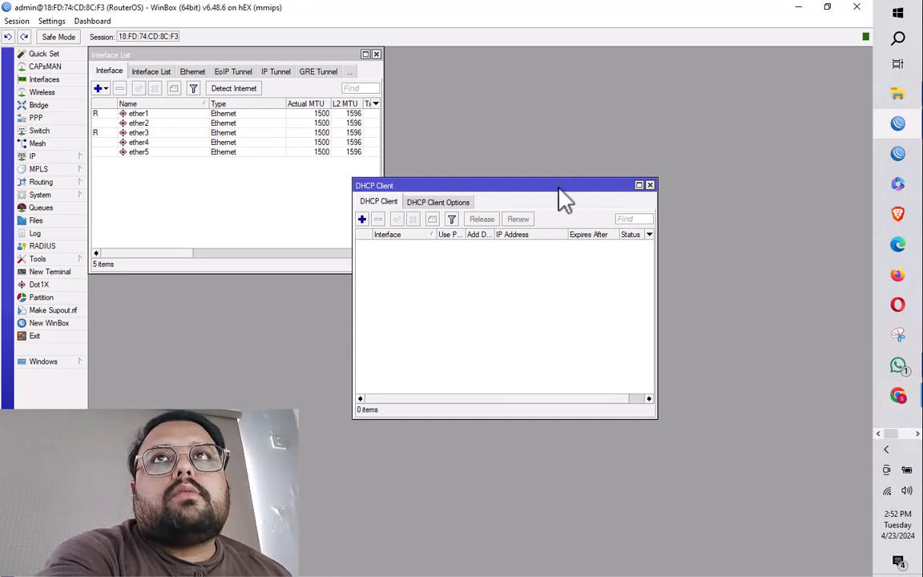
Close the DHCP Client and Interface List windows, and reopen the list of interfaces
{"action": "left_click", "coordinate": [650, 186]}
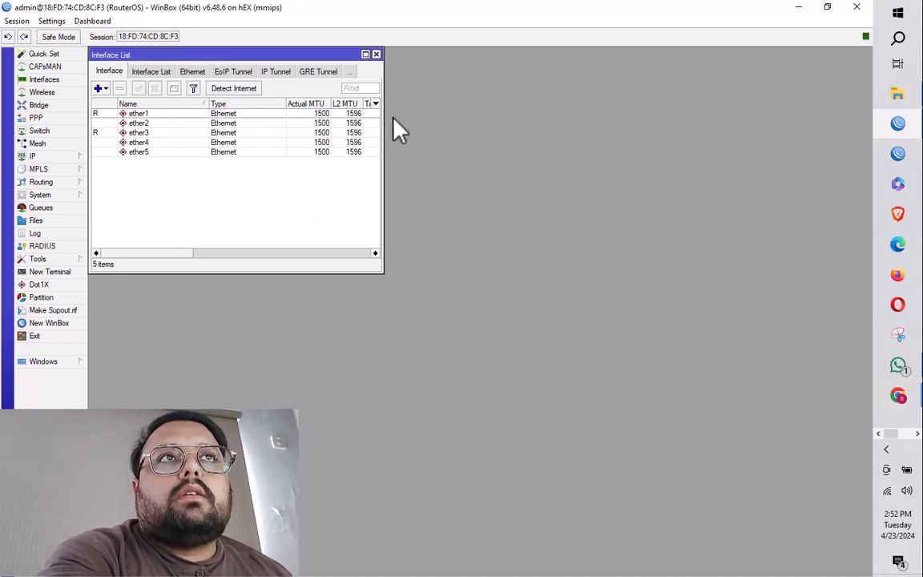
{"action": "left_click", "coordinate": [375, 54]}
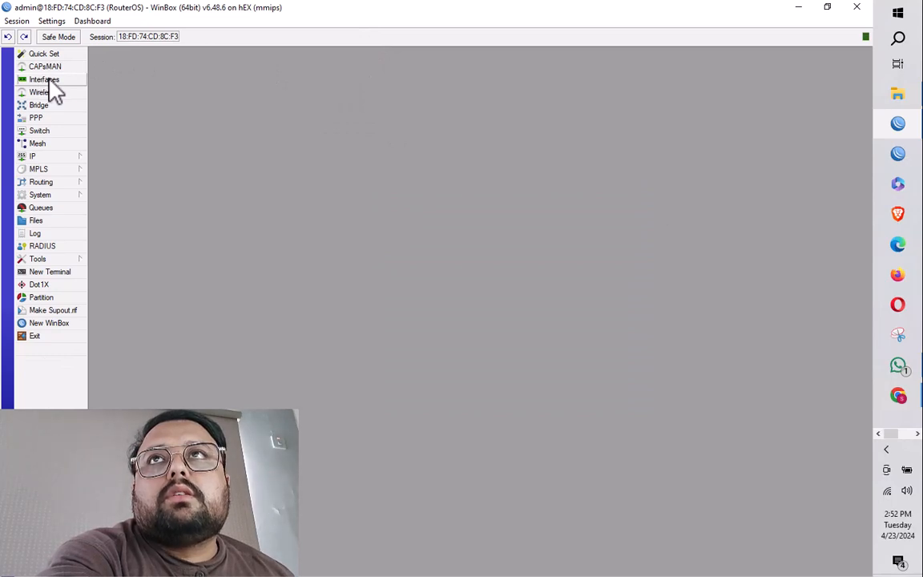
{"action": "left_click", "coordinate": [48, 84]}
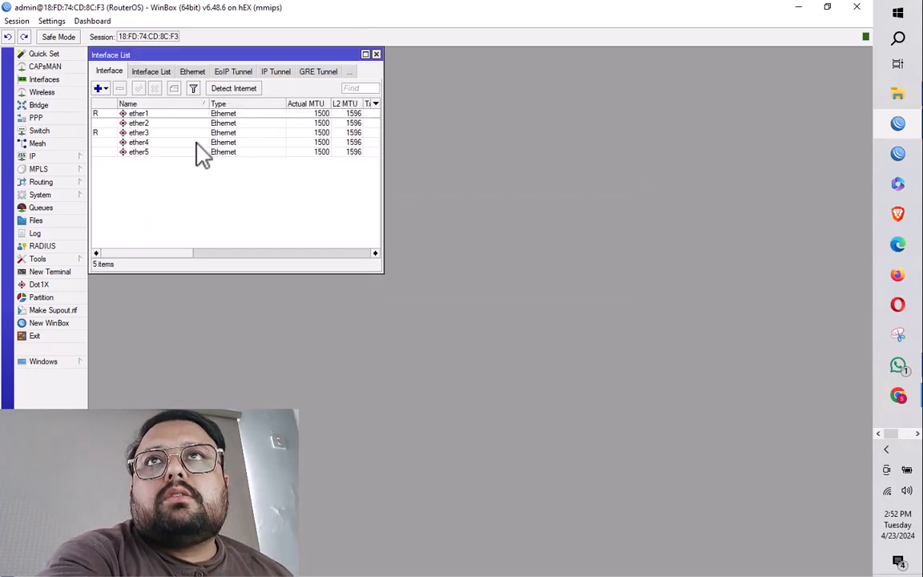
Go through the router's Ethernet interfaces ether1 to ether5 and check which are running
{"action": "left_click", "coordinate": [138, 115]}
{"action": "key", "text": "Down"}
{"action": "key", "text": "Down"}
{"action": "key", "text": "Down"}
{"action": "key", "text": "Down"}
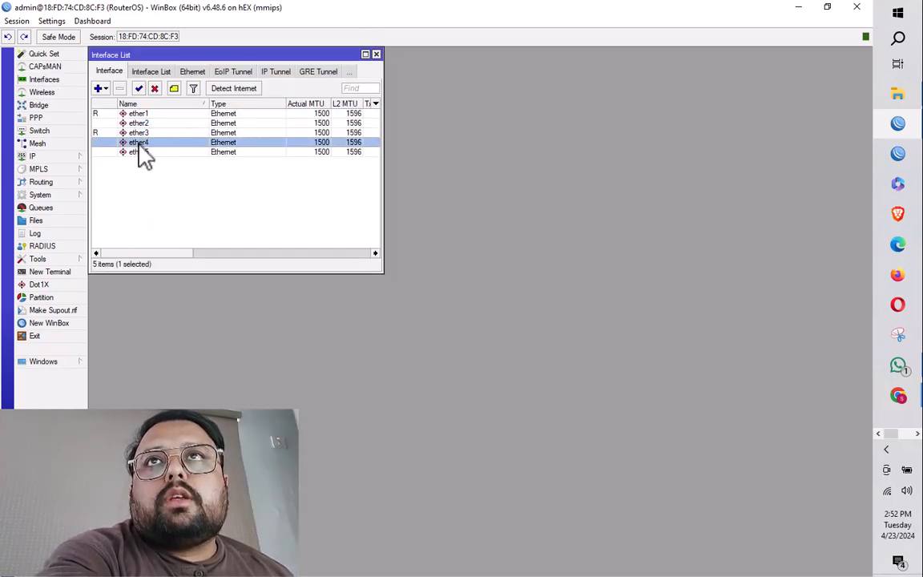
{"action": "key", "text": "Home"}
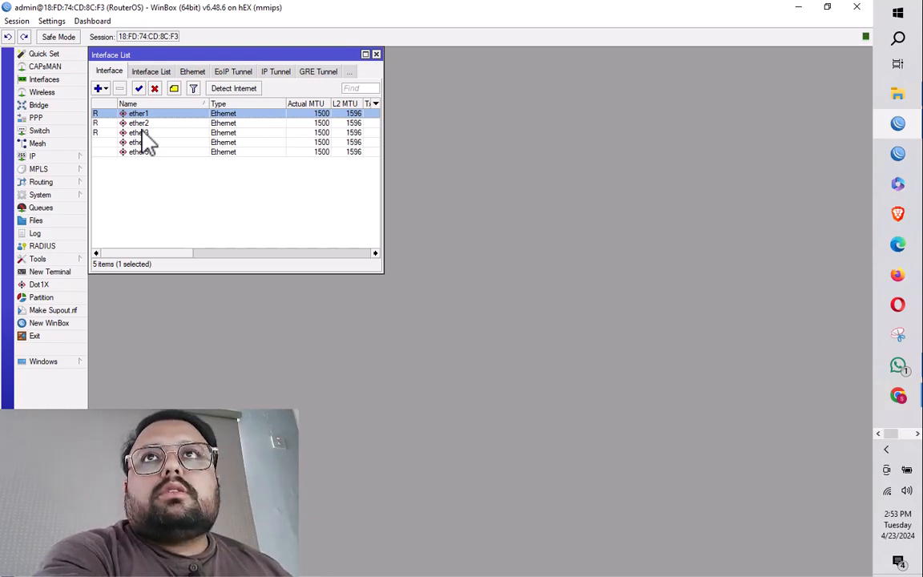
Minimize WinBox and view the 2-WAN NTH load balancing diagram image in an enlarged Chrome window
{"action": "left_click", "coordinate": [799, 8]}
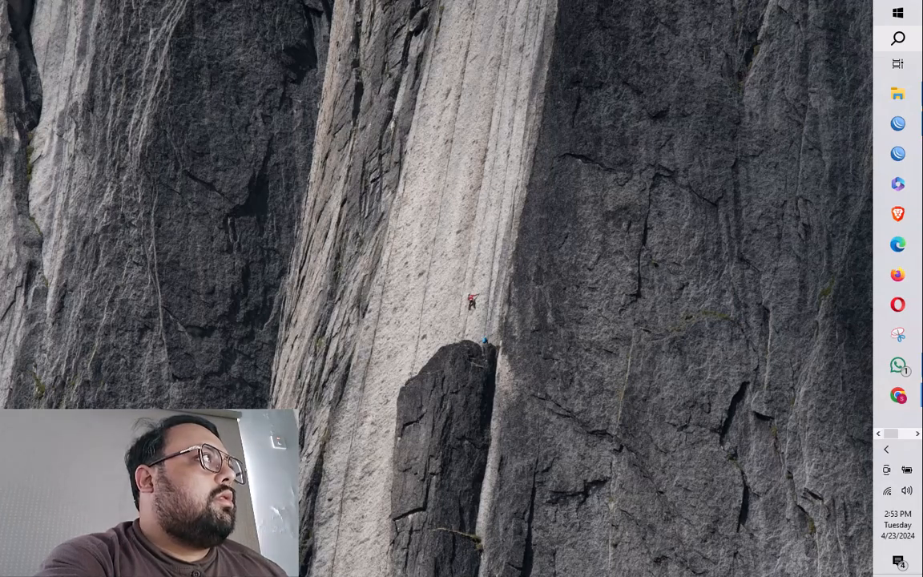
{"action": "left_click_drag", "start_coordinate": [921, 56], "coordinate": [325, 20]}
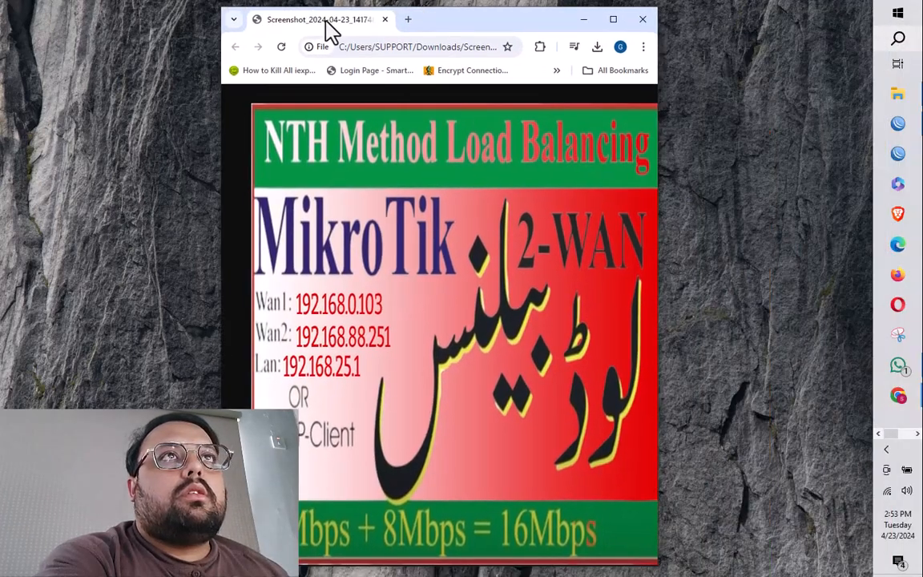
{"action": "left_click", "coordinate": [443, 26]}
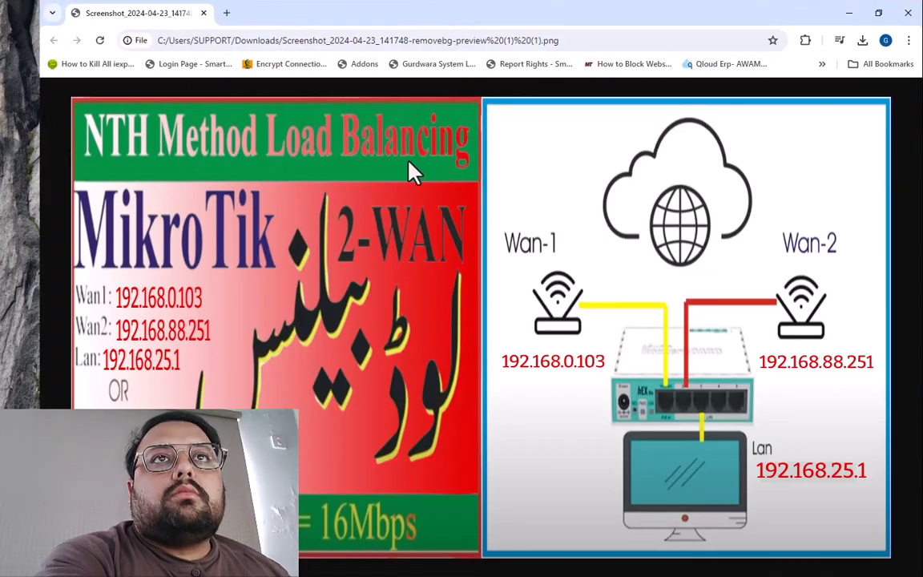
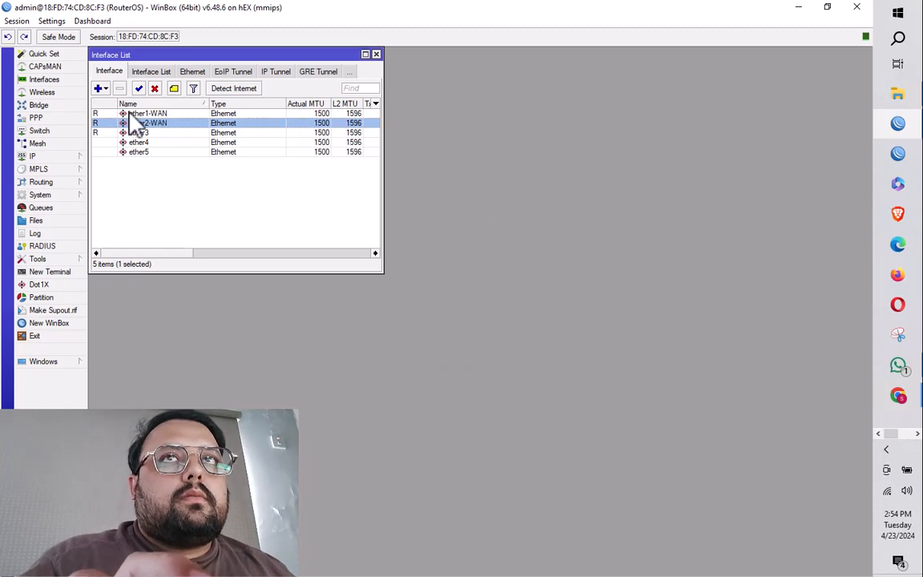
Rename the ether3 interface to ether3-LAN
{"action": "double_click", "coordinate": [148, 132]}
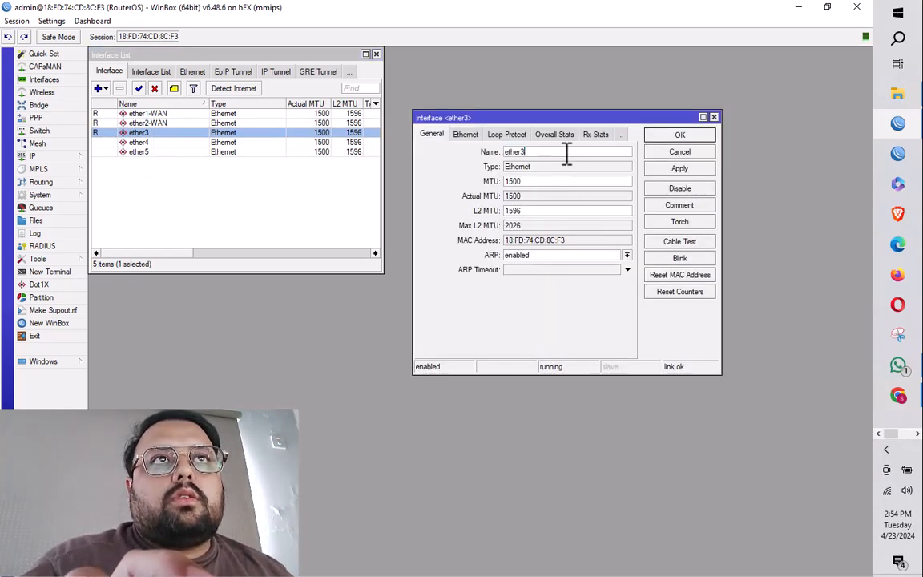
{"action": "type", "text": "-LAN"}
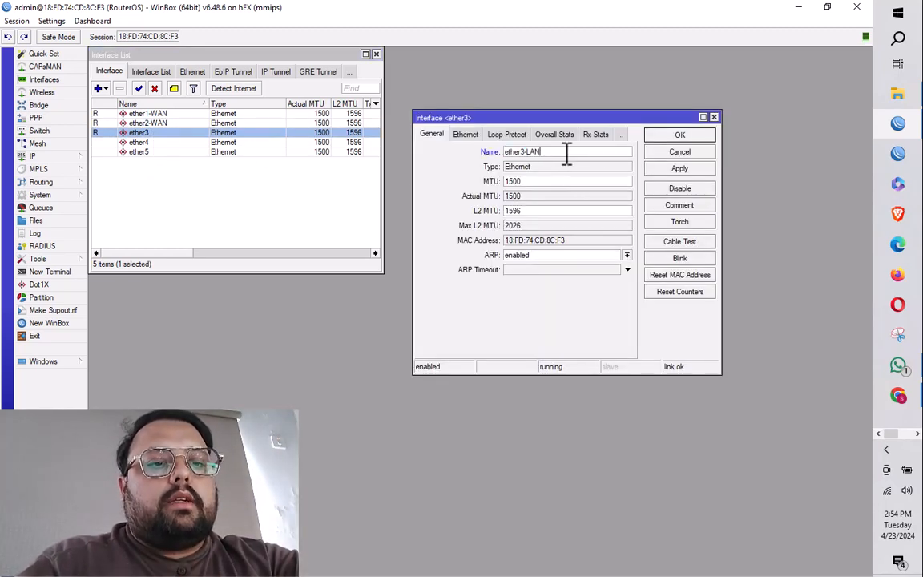
{"action": "left_click", "coordinate": [675, 137]}
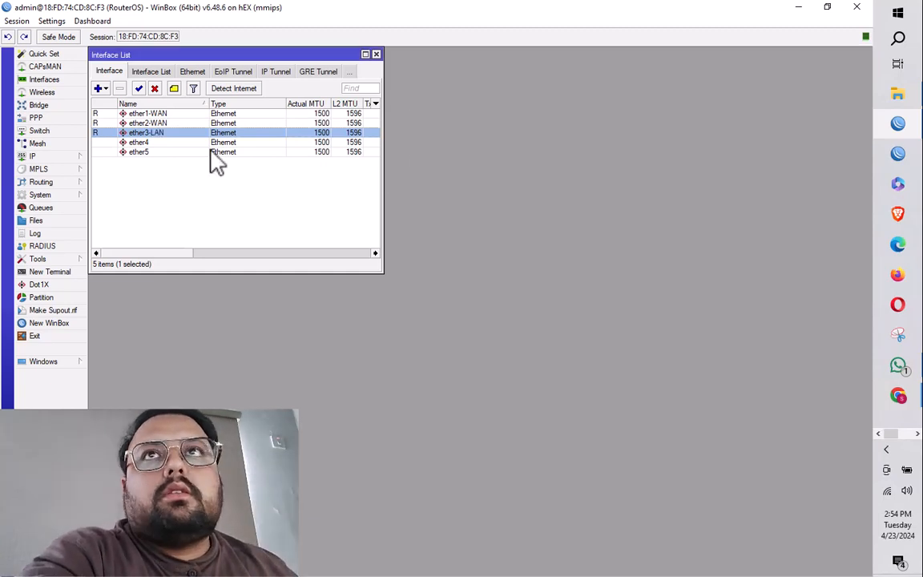
Add the IP address 192.168.25.1/24 to interface ether3-LAN and widen the Address column of the address list
{"action": "left_click", "coordinate": [58, 156]}
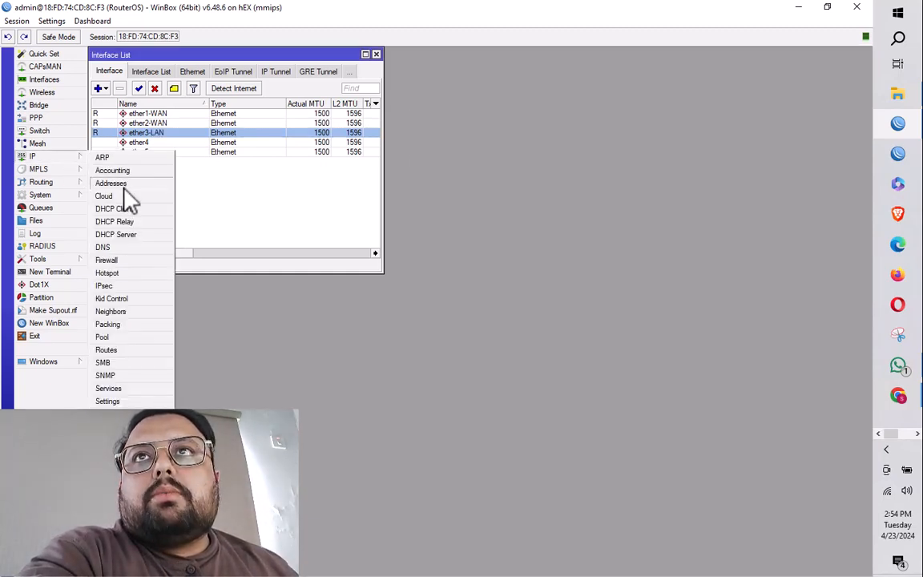
{"action": "left_click", "coordinate": [120, 185]}
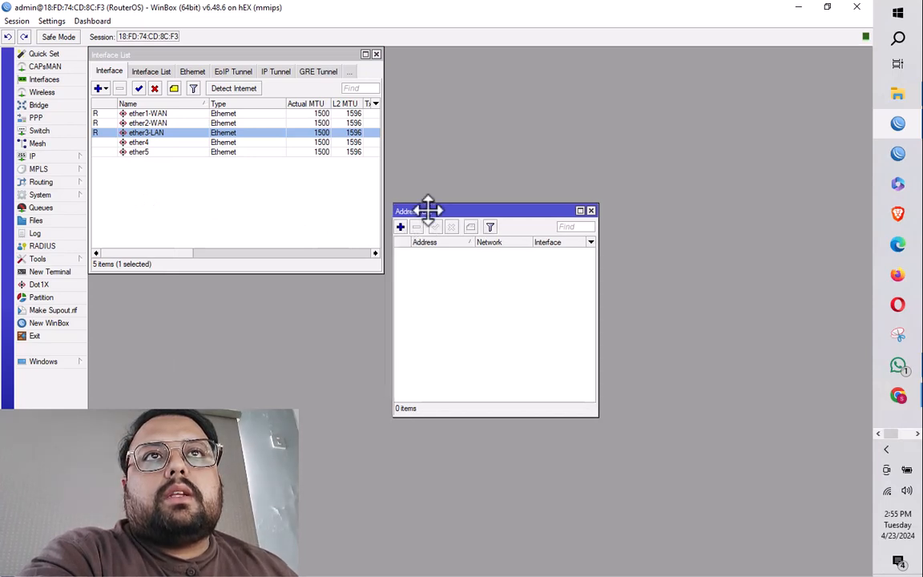
{"action": "left_click_drag", "start_coordinate": [416, 212], "coordinate": [451, 191]}
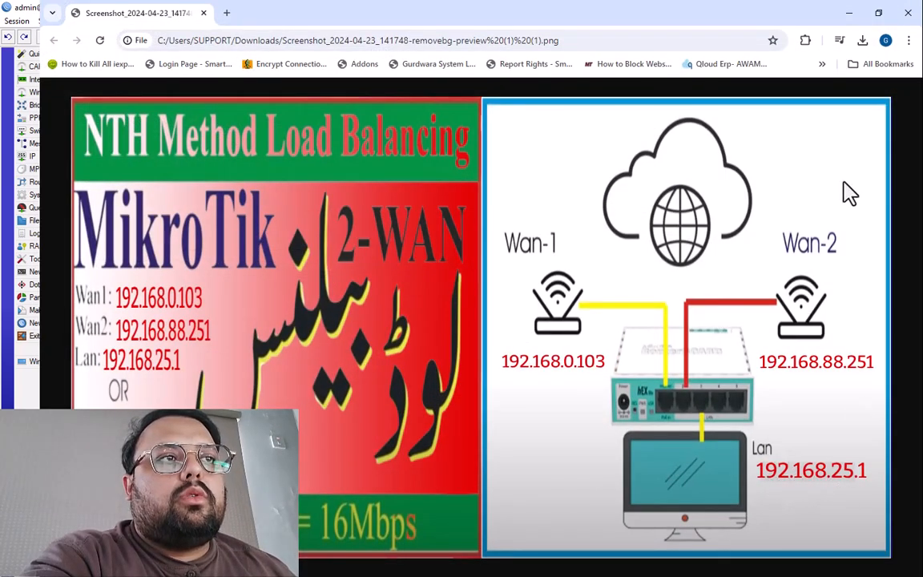
{"action": "left_click", "coordinate": [850, 12]}
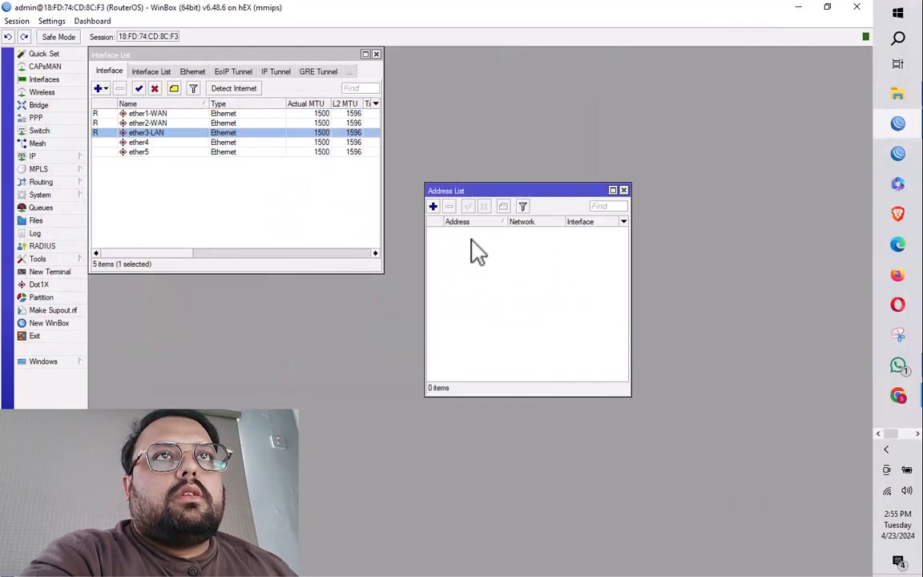
{"action": "left_click", "coordinate": [434, 208]}
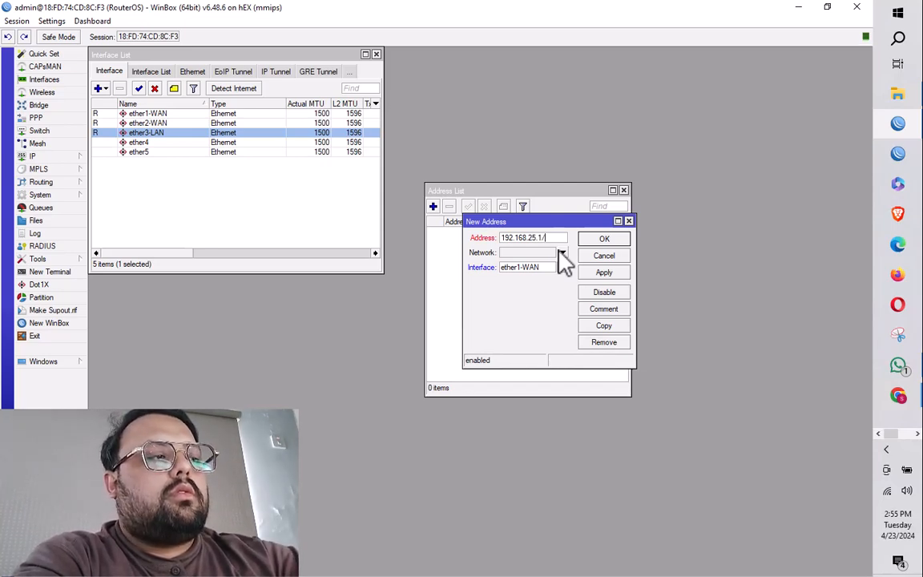
{"action": "left_click", "coordinate": [562, 267]}
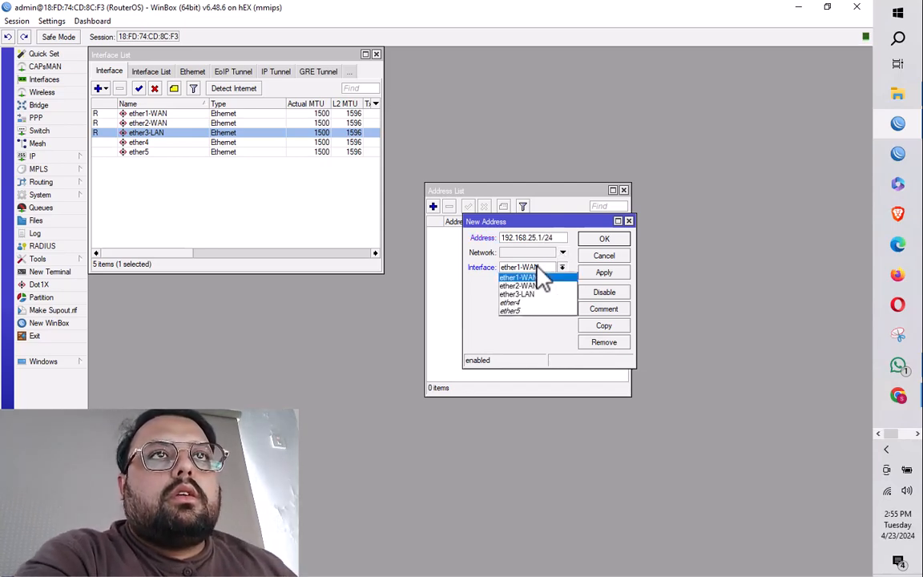
{"action": "left_click", "coordinate": [534, 296]}
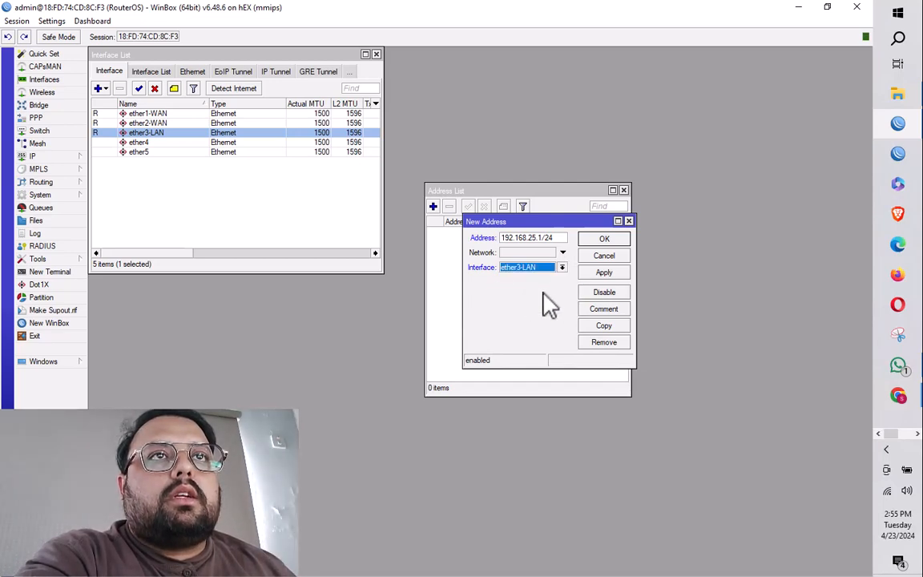
{"action": "left_click", "coordinate": [606, 273]}
{"action": "left_click", "coordinate": [613, 239]}
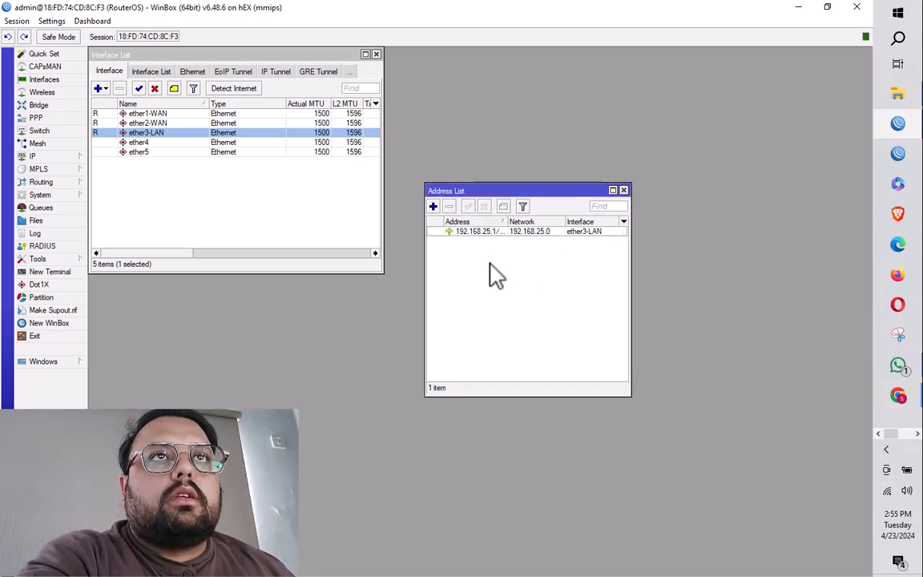
{"action": "left_click_drag", "start_coordinate": [510, 222], "coordinate": [531, 222]}
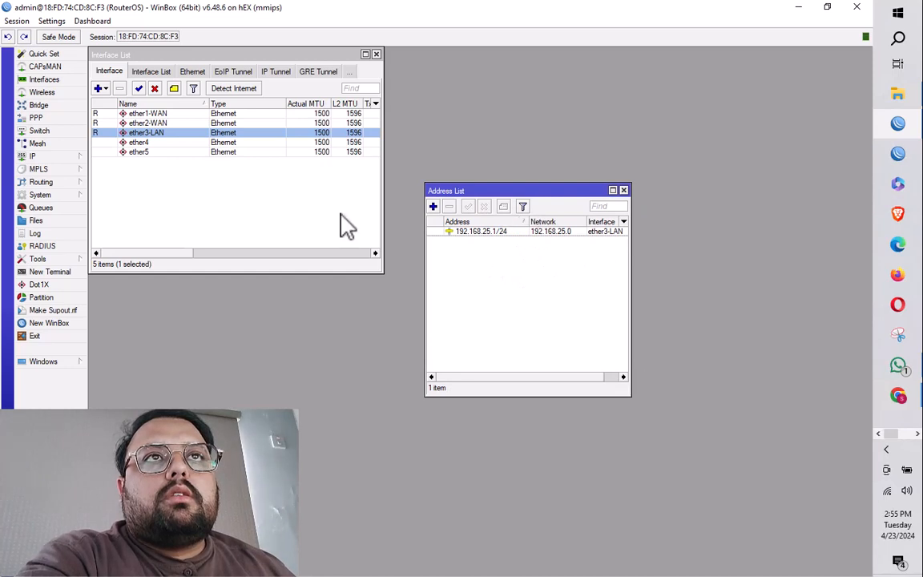
Add a DHCP client on ether1-WAN with Use Peer DNS and Use Peer NTP off and Add Default Route set to no, and check its status
{"action": "left_click", "coordinate": [71, 156]}
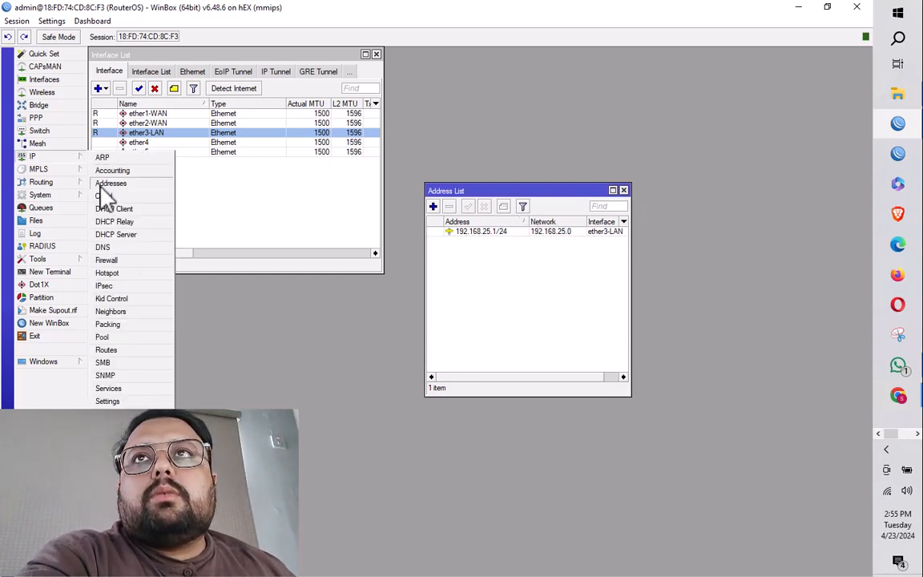
{"action": "left_click", "coordinate": [114, 208]}
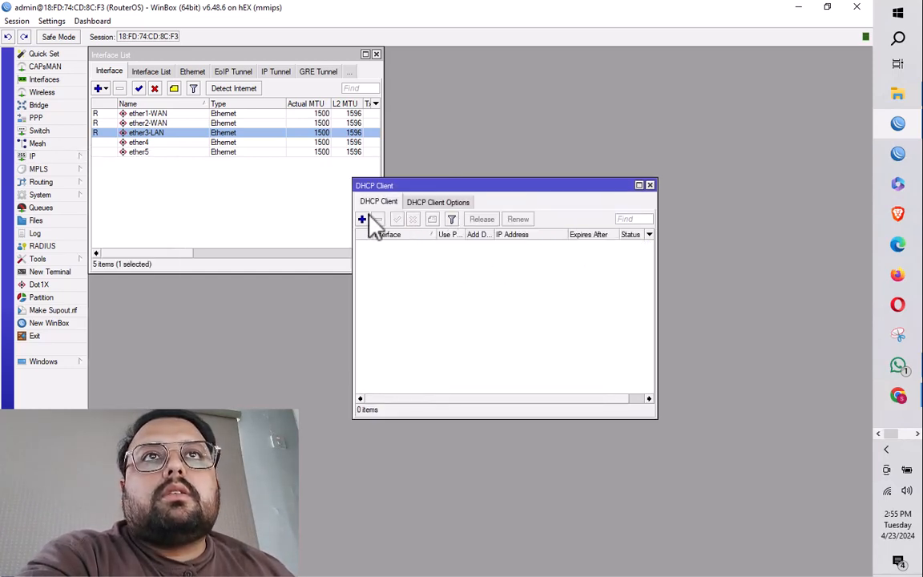
{"action": "left_click", "coordinate": [362, 219]}
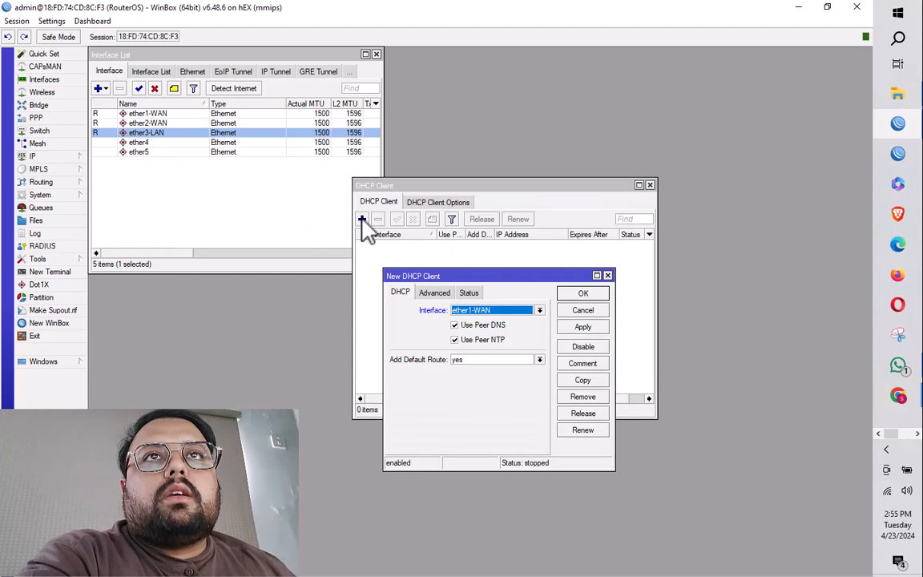
{"action": "left_click", "coordinate": [455, 325]}
{"action": "left_click", "coordinate": [455, 340]}
{"action": "left_click", "coordinate": [461, 360]}
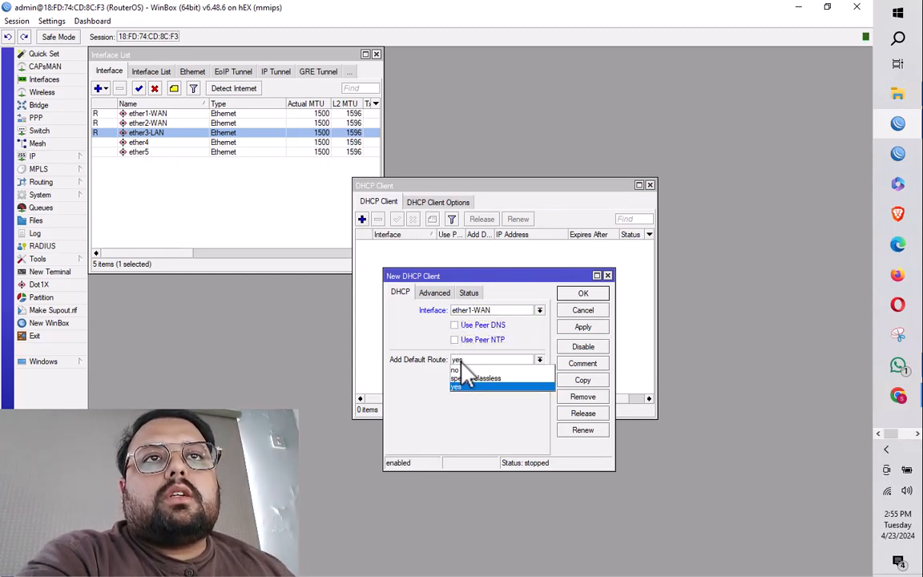
{"action": "left_click", "coordinate": [461, 371]}
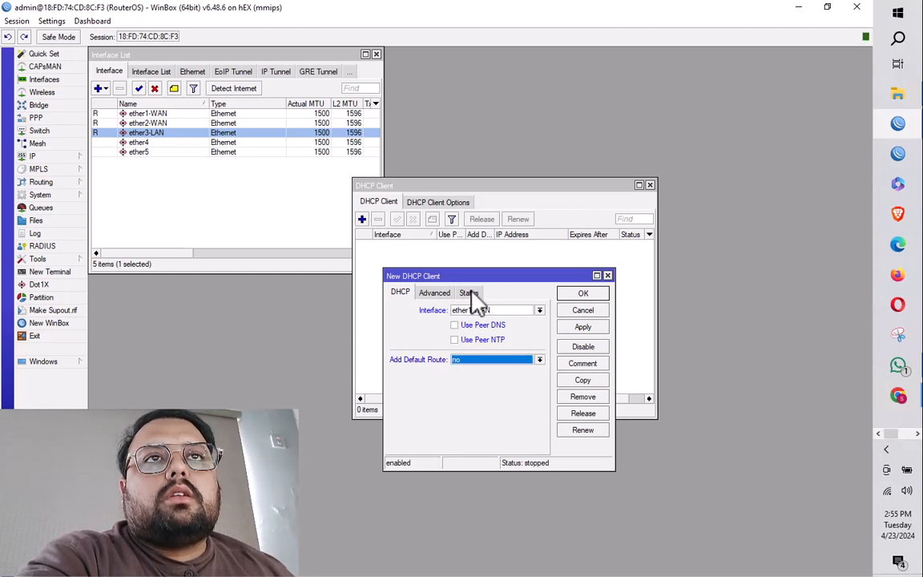
{"action": "left_click", "coordinate": [583, 327]}
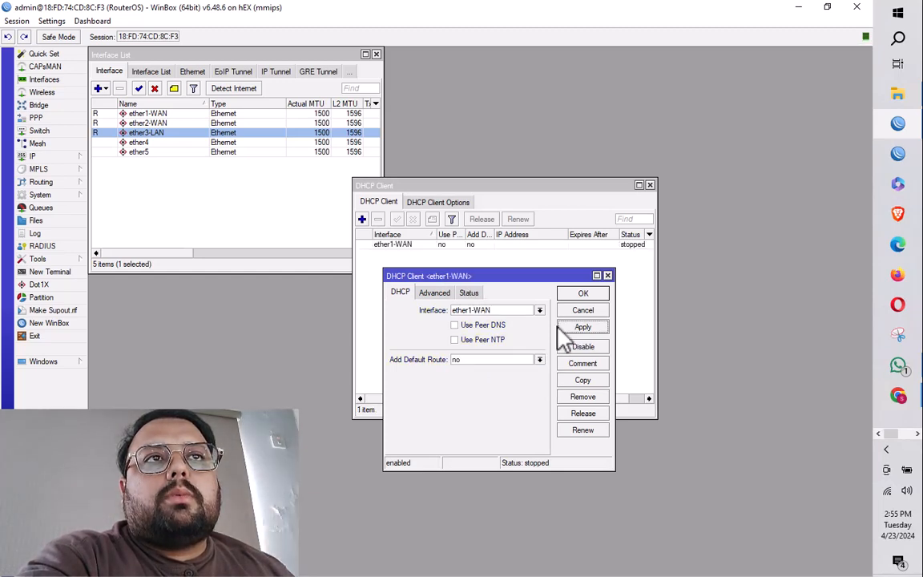
{"action": "left_click", "coordinate": [470, 293]}
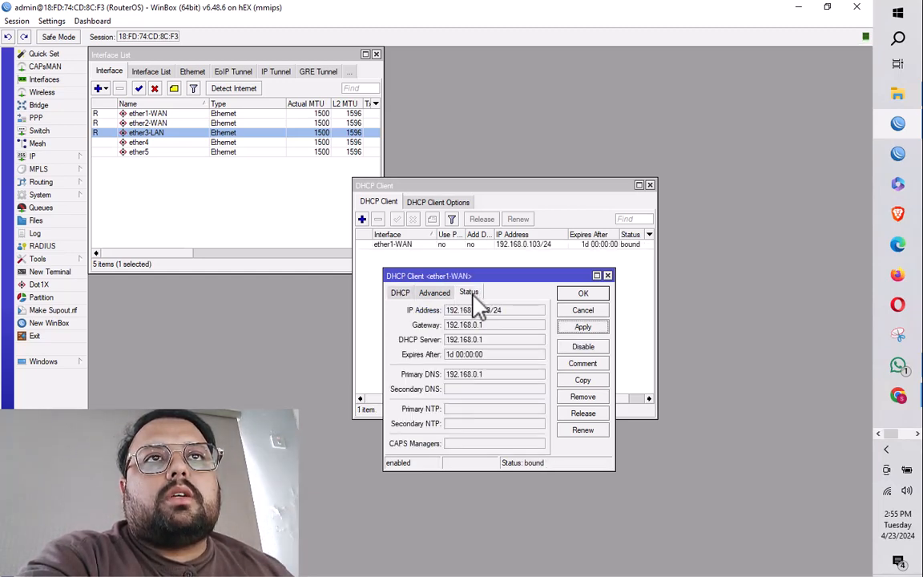
{"action": "left_click", "coordinate": [583, 294]}
Add a DHCP client on ether2-WAN without peer DNS or peer NTP, with Add Default Route set to no, and check its status
{"action": "left_click", "coordinate": [362, 218]}
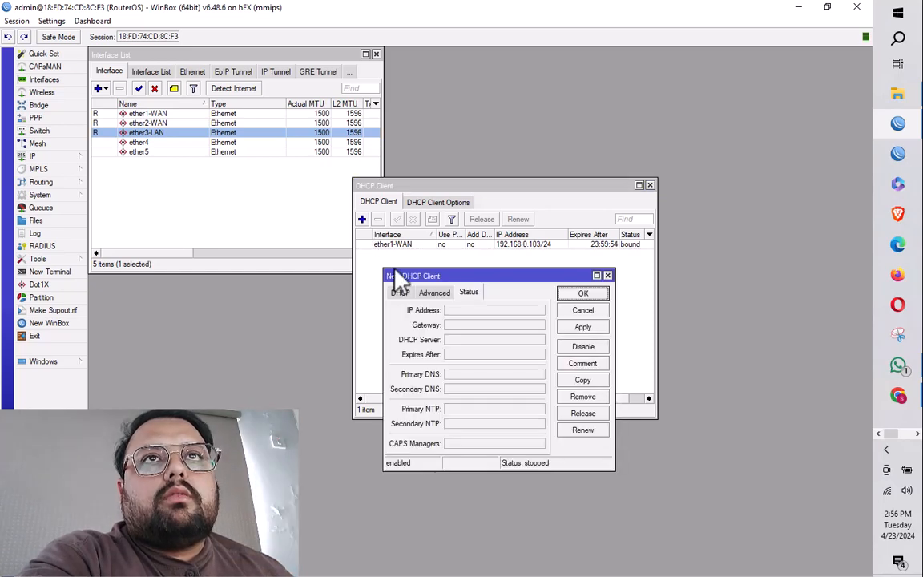
{"action": "left_click", "coordinate": [400, 292]}
{"action": "left_click", "coordinate": [487, 315]}
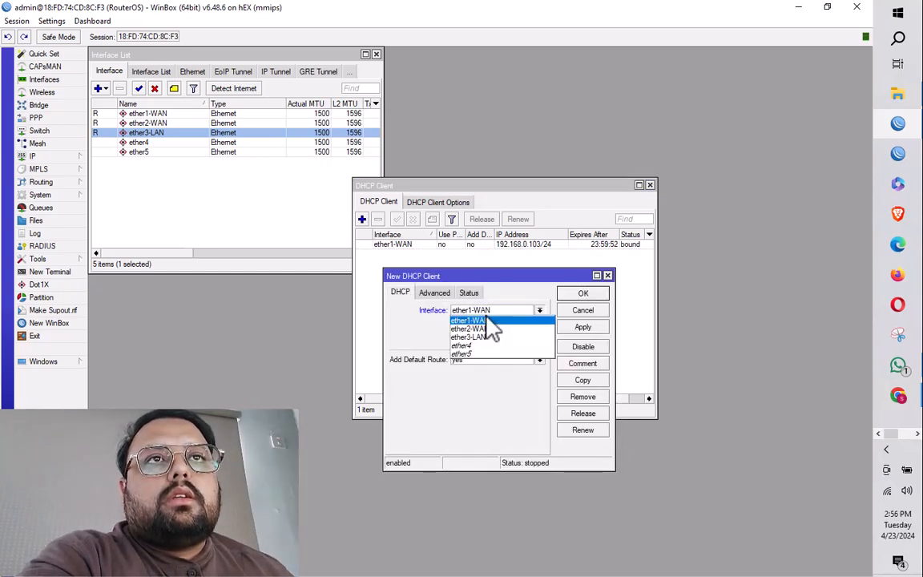
{"action": "left_click", "coordinate": [479, 328]}
{"action": "left_click", "coordinate": [454, 325]}
{"action": "left_click", "coordinate": [454, 340]}
{"action": "left_click", "coordinate": [459, 359]}
{"action": "left_click", "coordinate": [462, 371]}
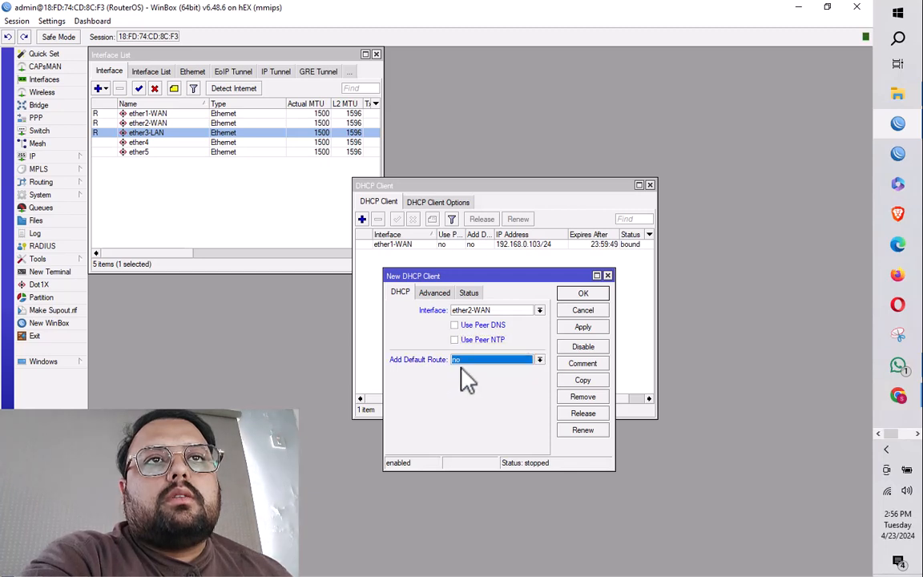
{"action": "left_click", "coordinate": [583, 327]}
{"action": "left_click", "coordinate": [469, 294]}
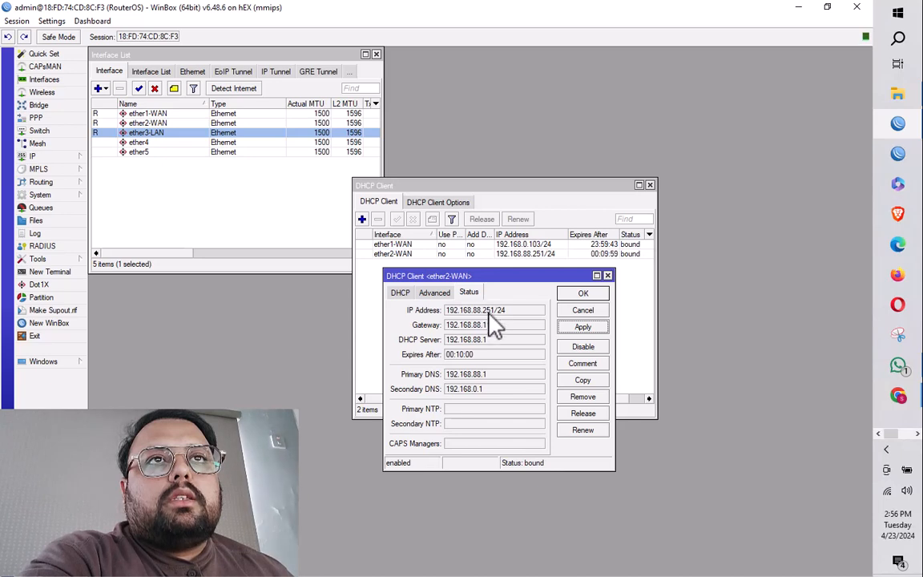
{"action": "left_click", "coordinate": [583, 293]}
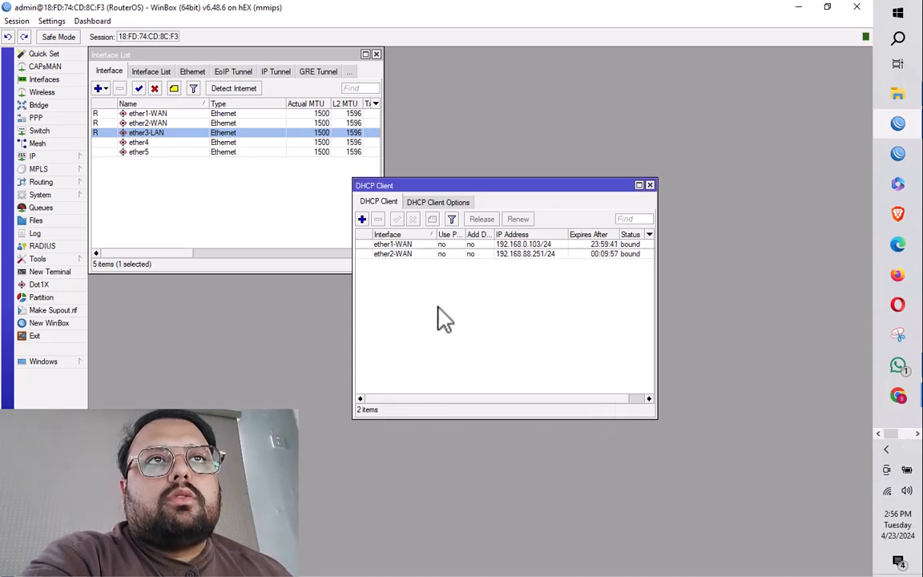
Bring up the IP address list and check the addresses assigned to the two WAN interfaces and the LAN interface
{"action": "left_click", "coordinate": [466, 254]}
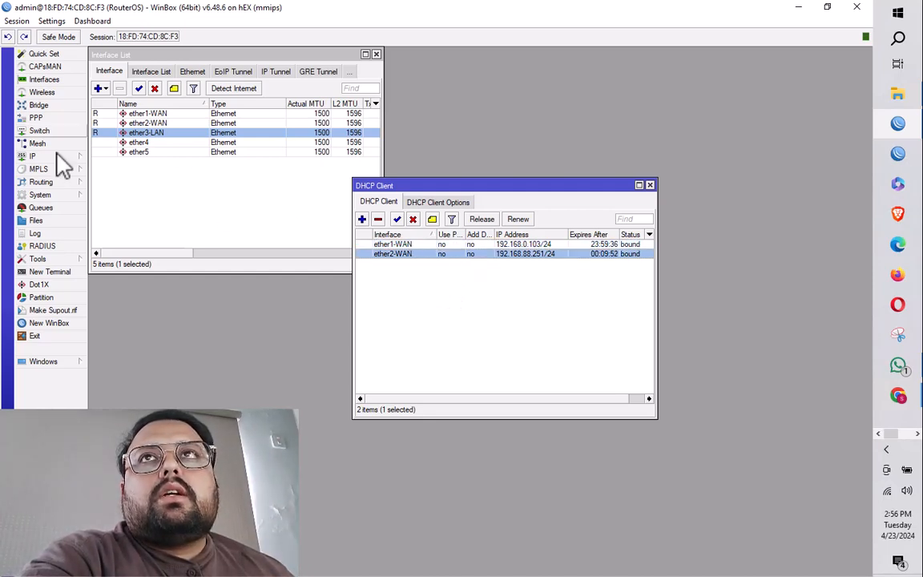
{"action": "left_click", "coordinate": [36, 157]}
{"action": "left_click", "coordinate": [116, 183]}
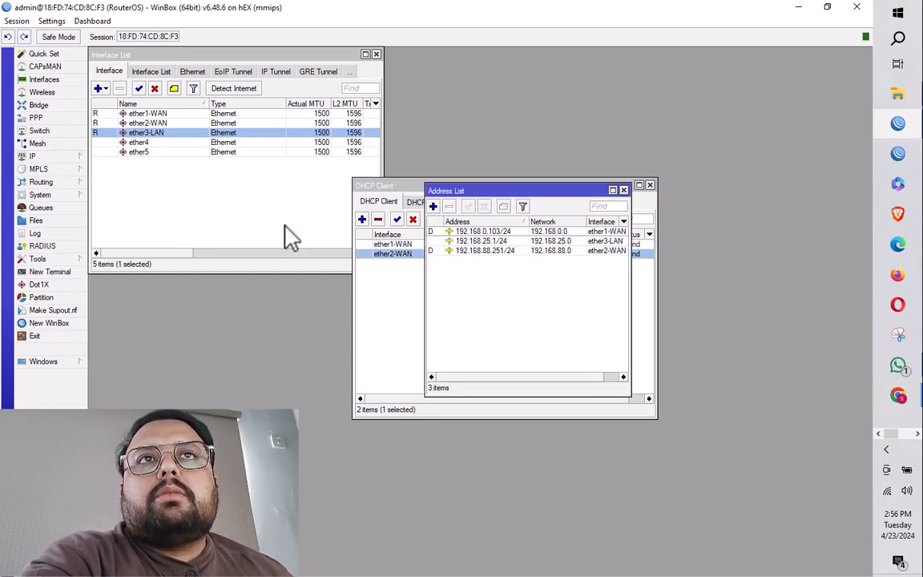
{"action": "left_click", "coordinate": [498, 250]}
{"action": "left_click", "coordinate": [501, 240]}
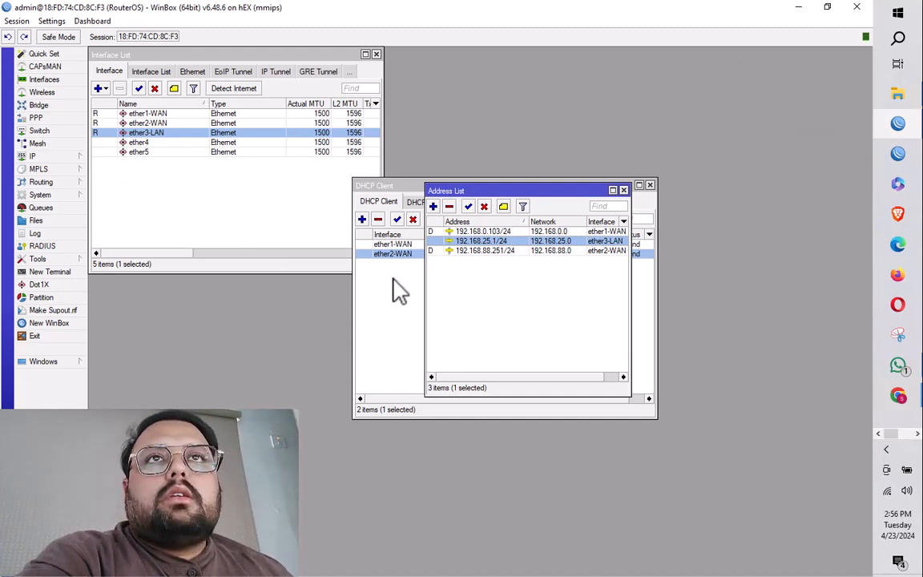
Set the router's DNS servers to 8.8.8.8 and 8.8.4.4 and allow remote requests
{"action": "left_click", "coordinate": [70, 157]}
{"action": "left_click", "coordinate": [104, 248]}
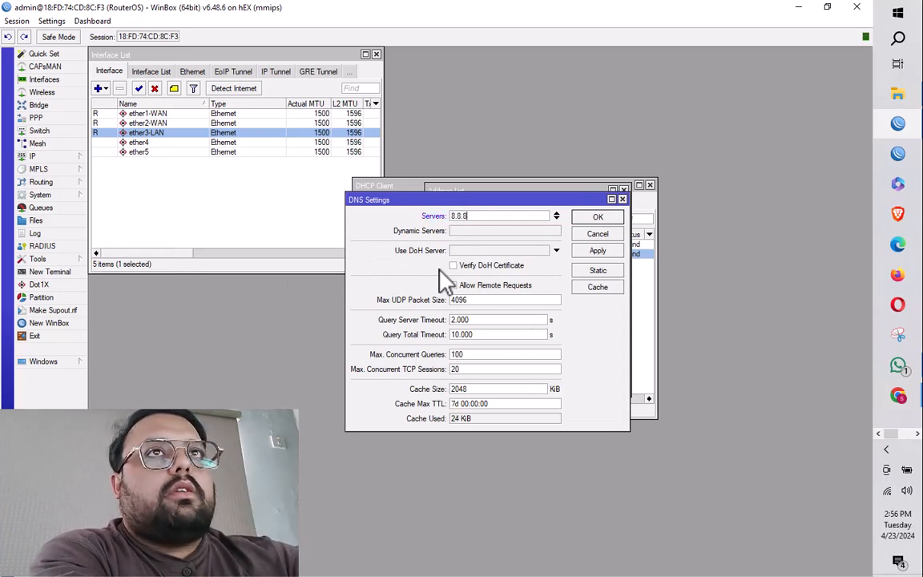
{"action": "left_click", "coordinate": [556, 217]}
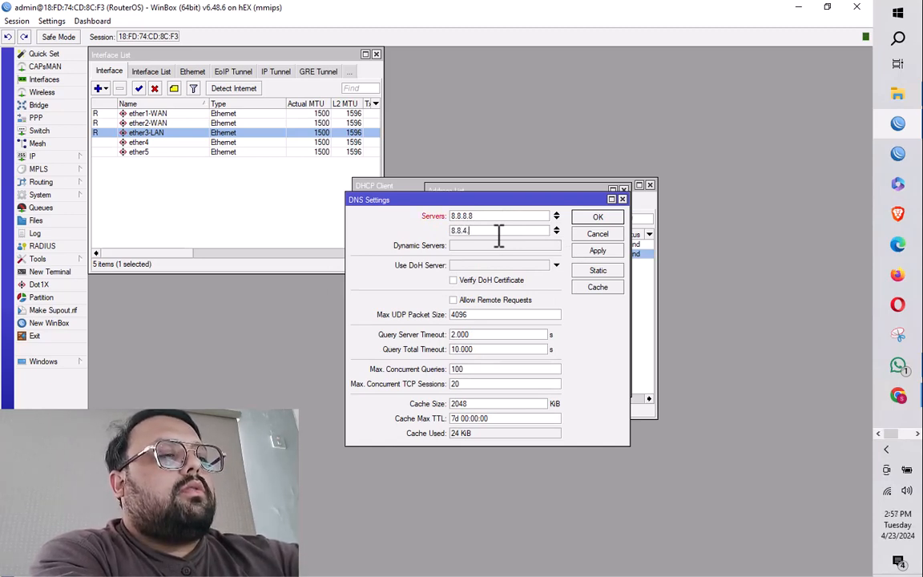
{"action": "type", "text": "8.8.4.4"}
{"action": "left_click", "coordinate": [454, 299]}
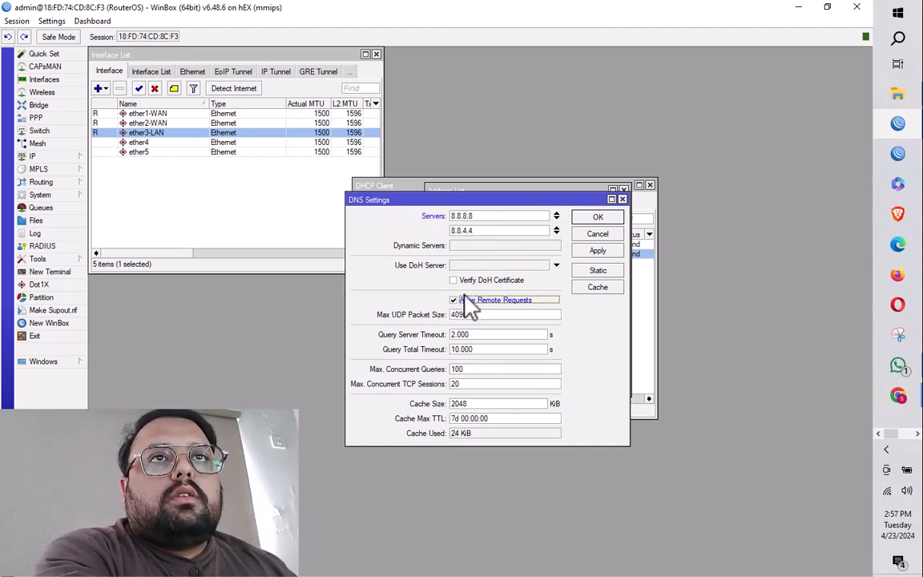
{"action": "left_click", "coordinate": [602, 219]}
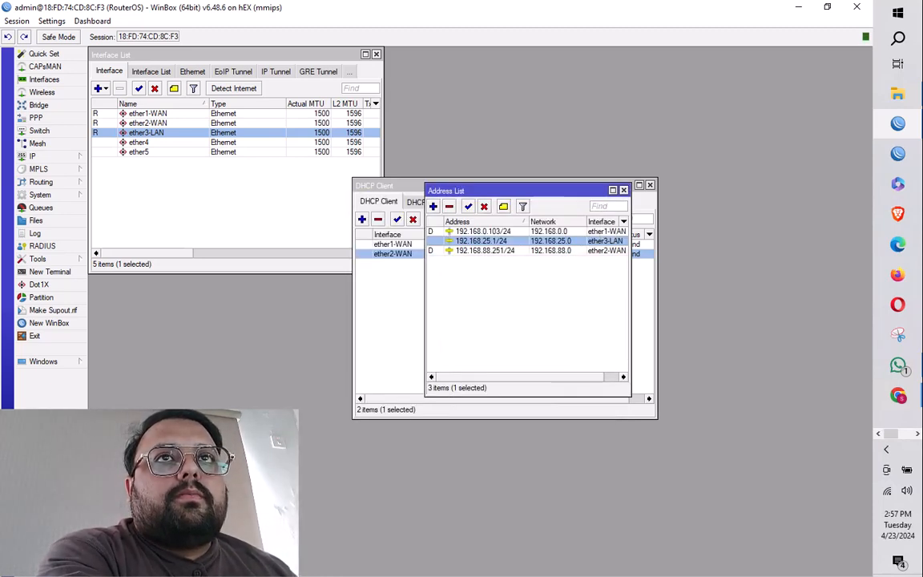
Open the firewall window and place the Address List window beside the Interface List
{"action": "left_click", "coordinate": [72, 157]}
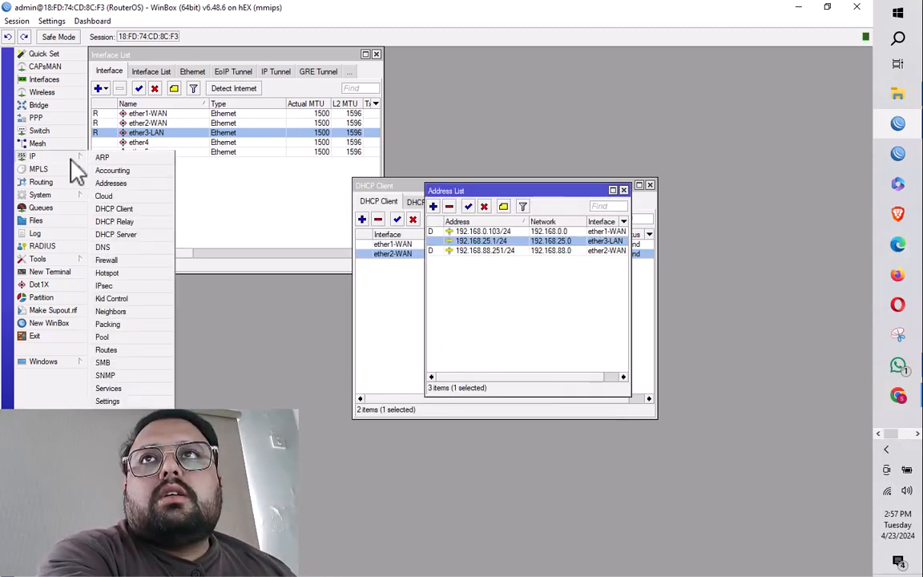
{"action": "left_click", "coordinate": [117, 262]}
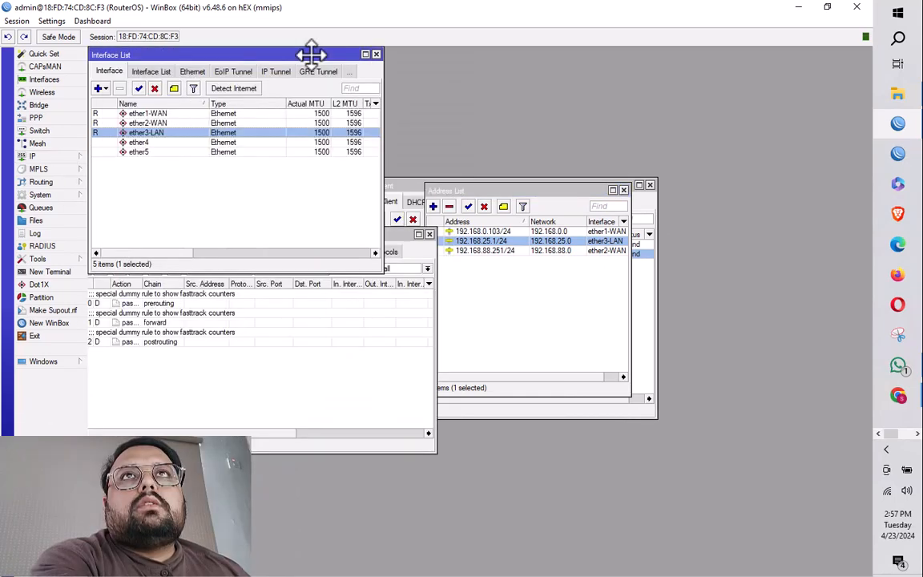
{"action": "left_click_drag", "start_coordinate": [481, 191], "coordinate": [439, 42]}
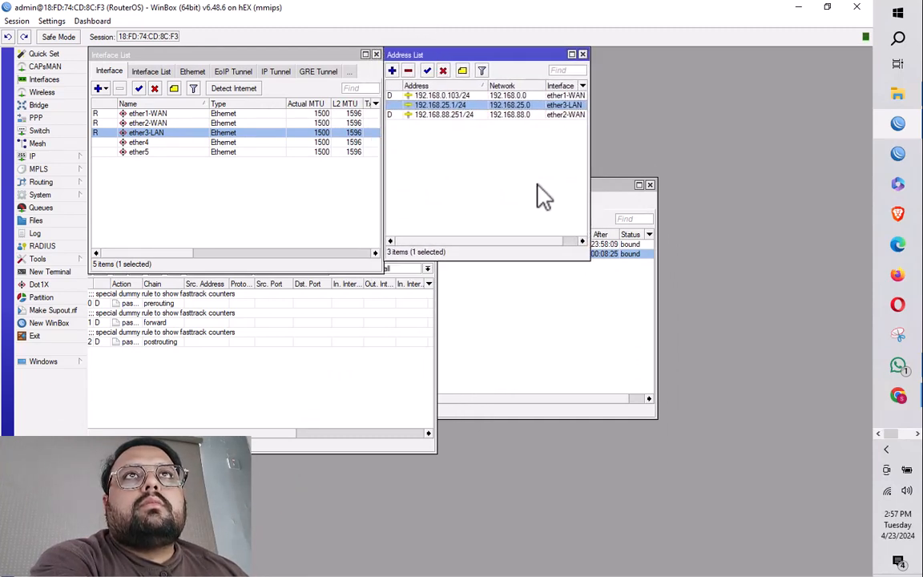
Close the DHCP Client window and place the Firewall window directly below the Interface List
{"action": "left_click", "coordinate": [603, 196]}
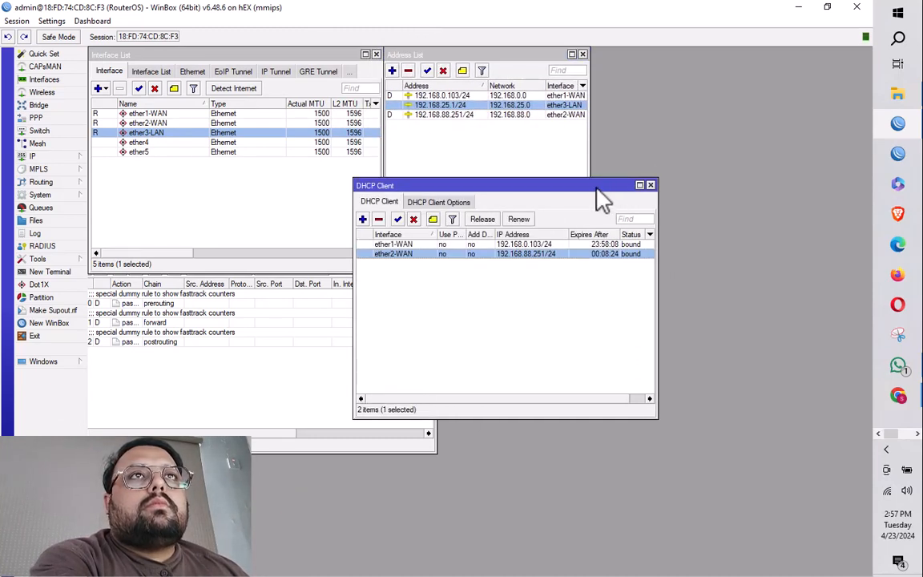
{"action": "left_click", "coordinate": [651, 185]}
{"action": "left_click", "coordinate": [355, 429]}
{"action": "left_click_drag", "start_coordinate": [324, 237], "coordinate": [327, 280]}
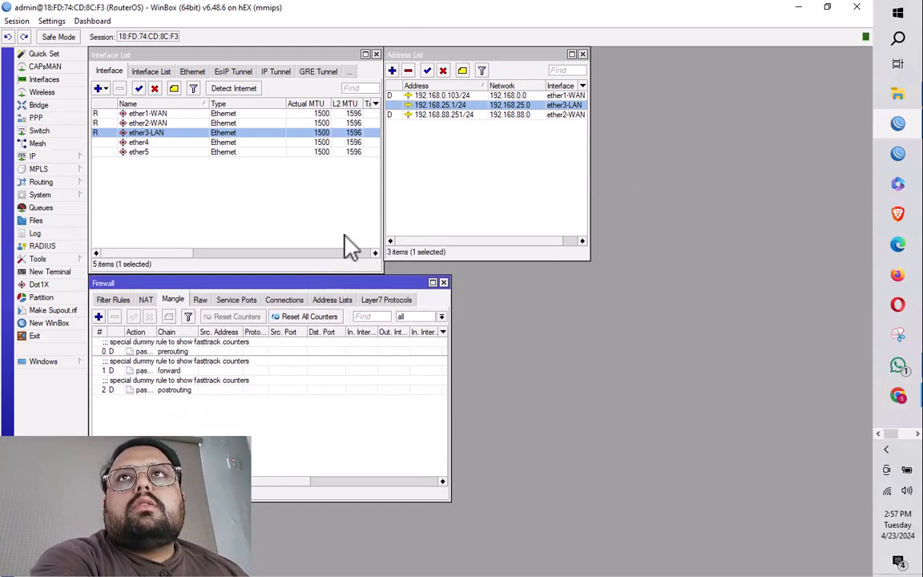
Open the ether3-LAN address entry and copy its network address 192.168.25.0
{"action": "double_click", "coordinate": [454, 107]}
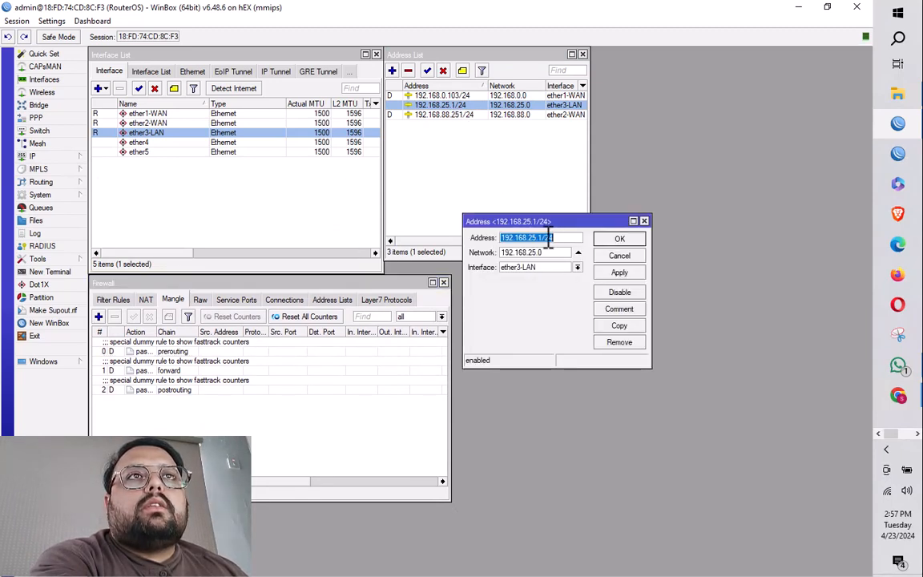
{"action": "left_click_drag", "start_coordinate": [557, 253], "coordinate": [501, 253]}
{"action": "right_click", "coordinate": [521, 253]}
{"action": "left_click", "coordinate": [545, 274]}
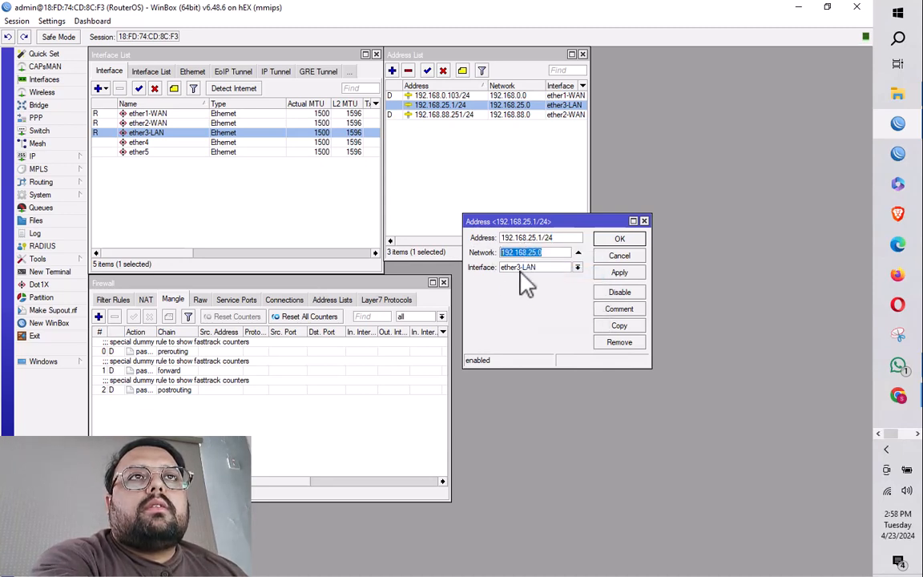
Start a new mangle rule on the prerouting chain with source address 192.168.25.0/24
{"action": "left_click", "coordinate": [99, 317]}
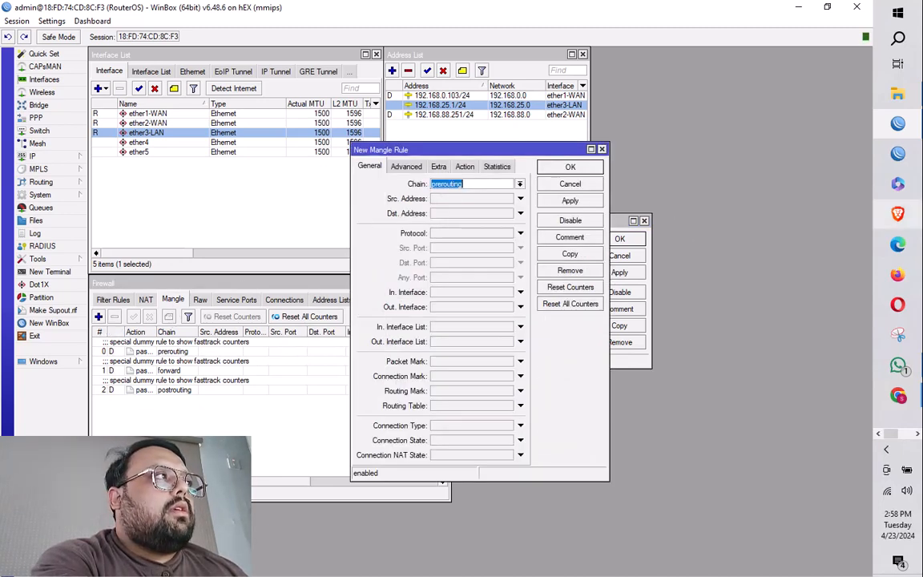
{"action": "left_click", "coordinate": [439, 199]}
{"action": "right_click", "coordinate": [479, 205]}
{"action": "left_click", "coordinate": [511, 240]}
{"action": "type", "text": "/24"}
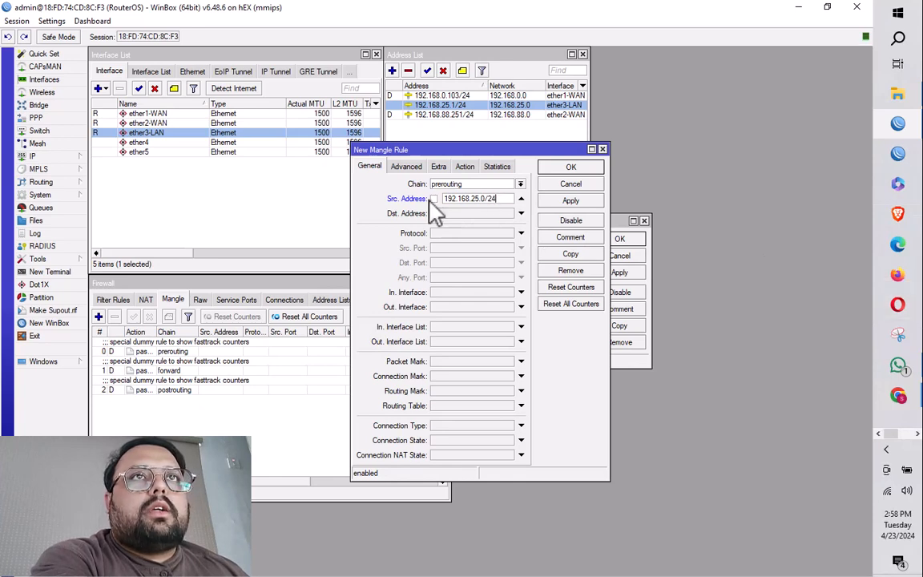
Copy the mangle rule's full source address for reuse and restrict the rule to connection state new
{"action": "left_click_drag", "start_coordinate": [498, 198], "coordinate": [445, 198]}
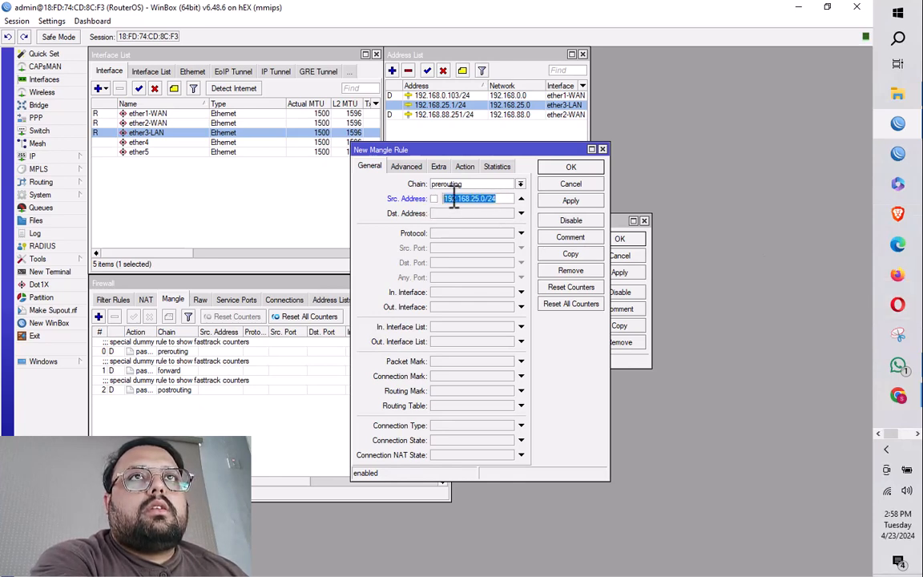
{"action": "right_click", "coordinate": [470, 200]}
{"action": "left_click", "coordinate": [474, 220]}
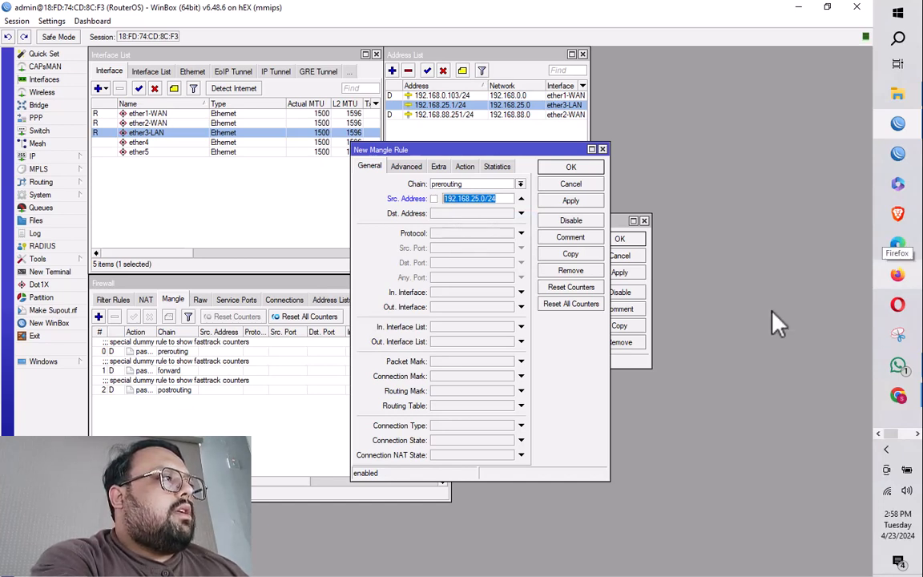
{"action": "left_click", "coordinate": [434, 443]}
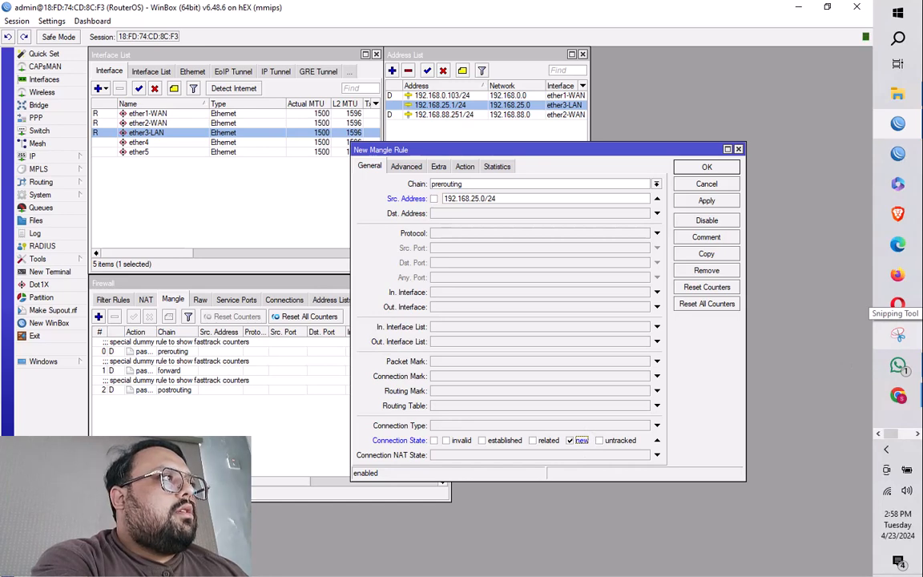
Add an Nth match to the mangle rule with Every 2 and Packet 1
{"action": "left_click", "coordinate": [466, 167]}
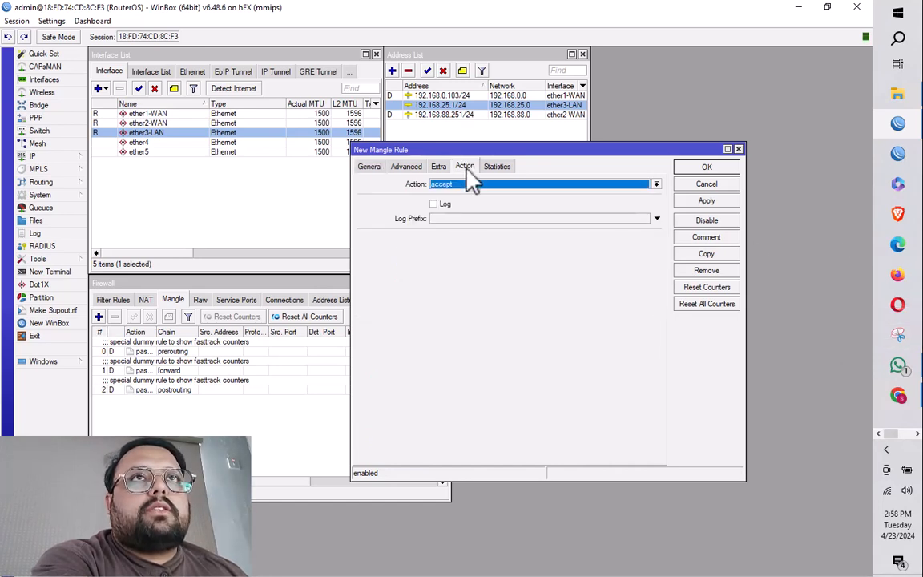
{"action": "left_click", "coordinate": [439, 168]}
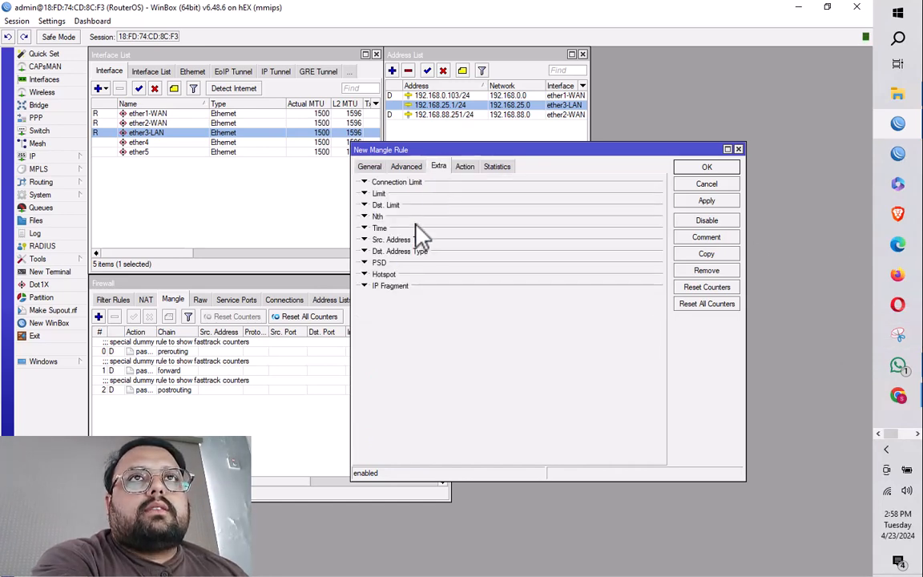
{"action": "left_click", "coordinate": [366, 217]}
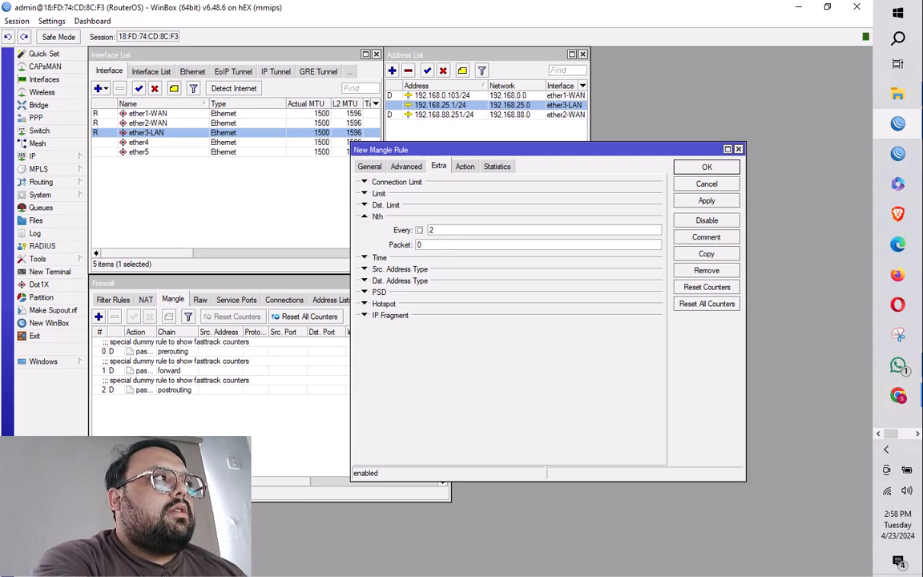
{"action": "left_click", "coordinate": [439, 246]}
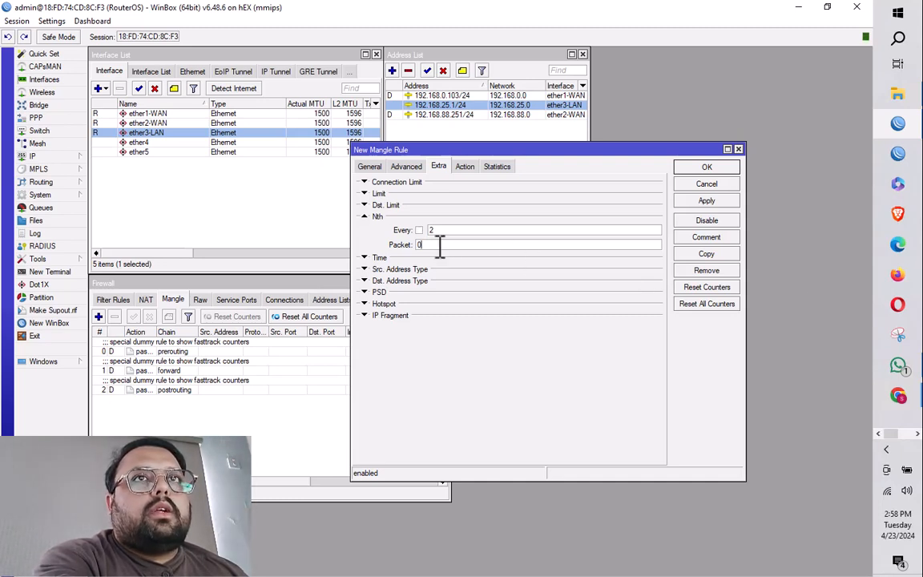
{"action": "type", "text": "1"}
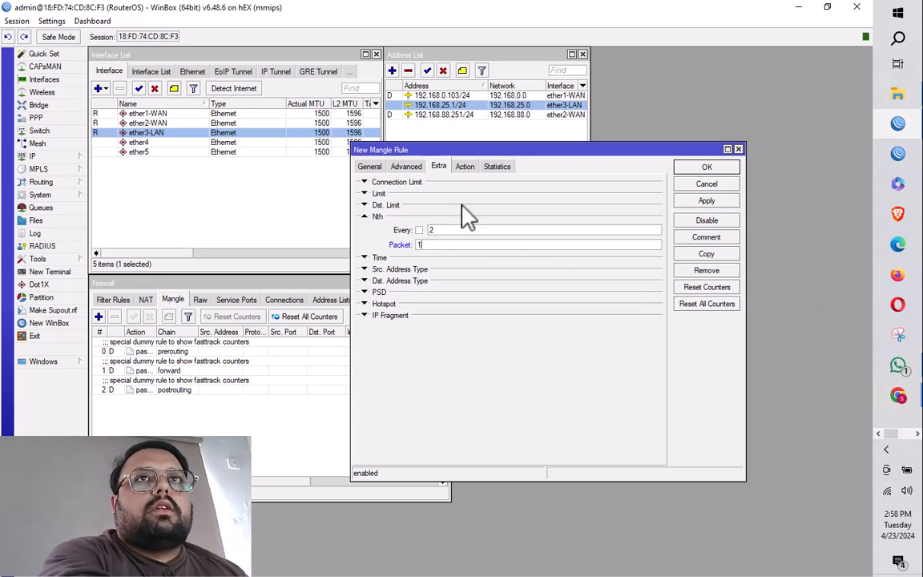
Set the rule's action to mark connection with new connection mark WAN1 and passthrough enabled, and save the rule
{"action": "left_click", "coordinate": [464, 184]}
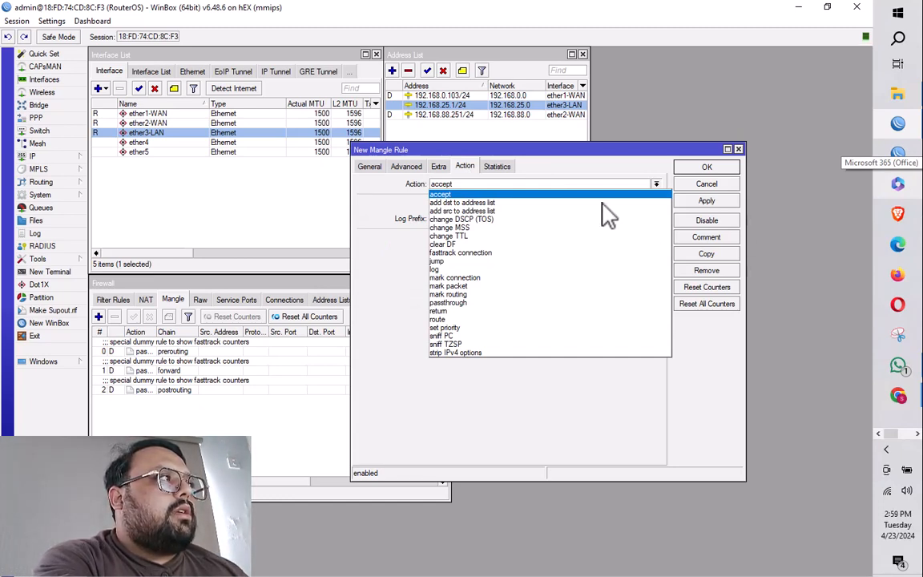
{"action": "left_click", "coordinate": [468, 278]}
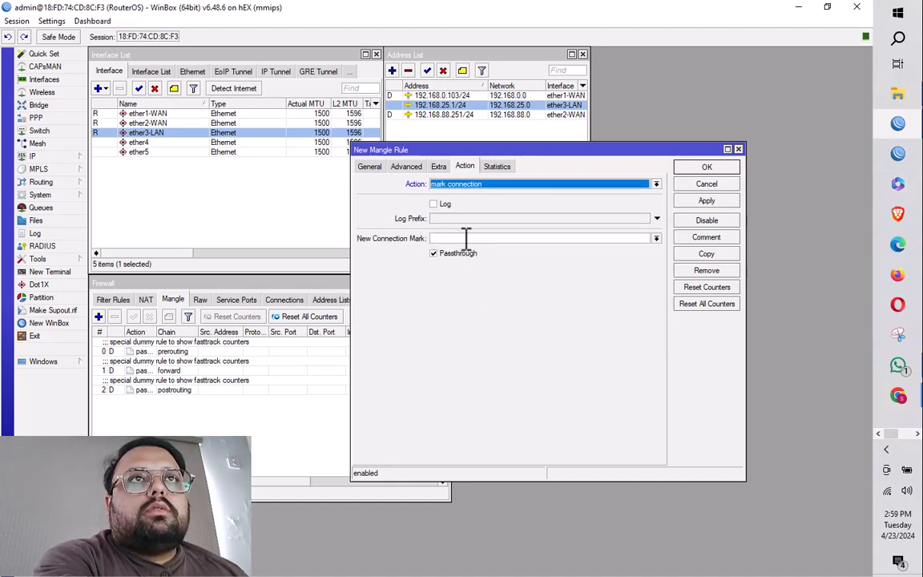
{"action": "left_click", "coordinate": [641, 238]}
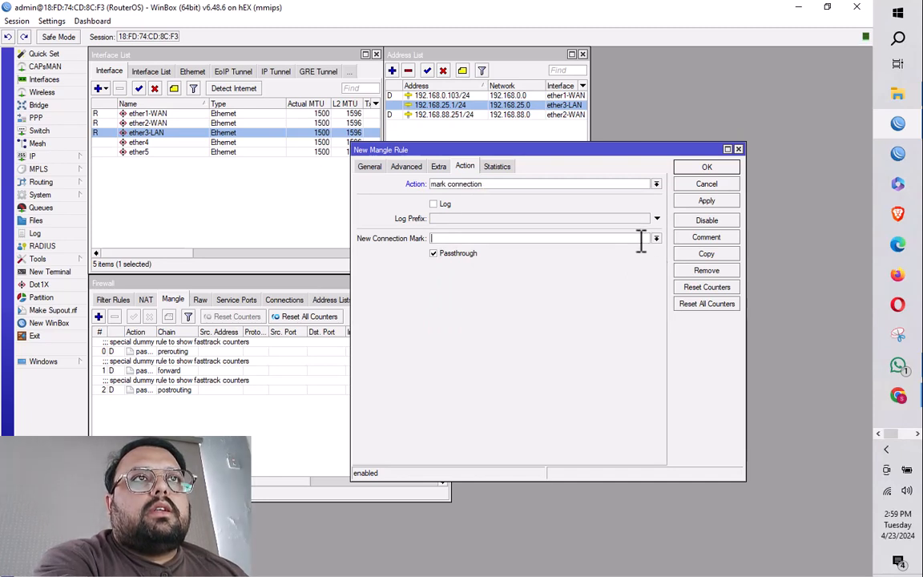
{"action": "type", "text": "WA"}
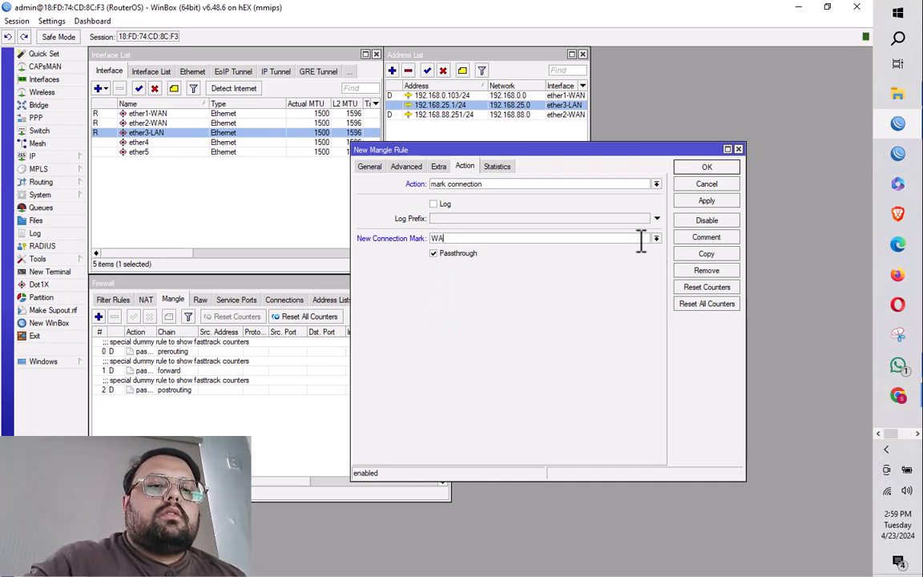
{"action": "type", "text": "N1"}
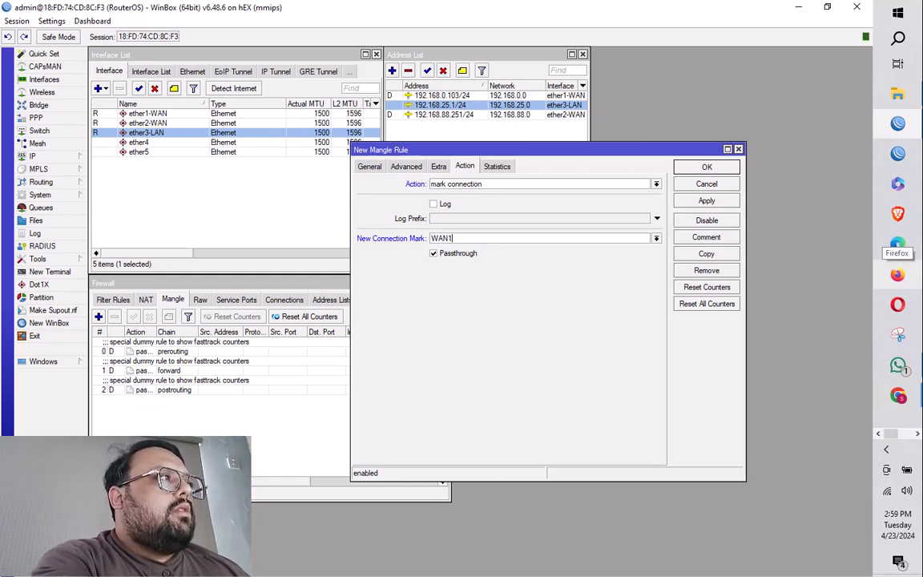
{"action": "left_click", "coordinate": [706, 201]}
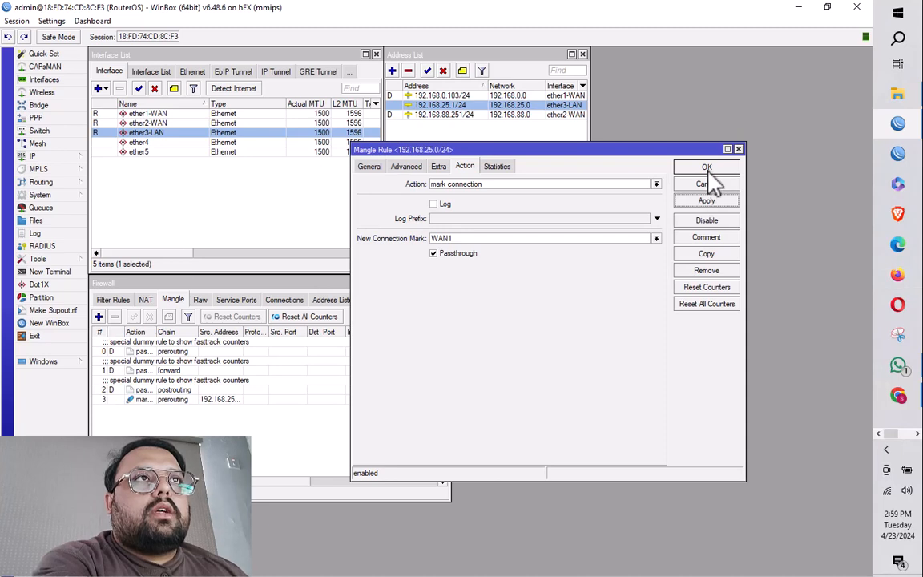
{"action": "left_click", "coordinate": [707, 166]}
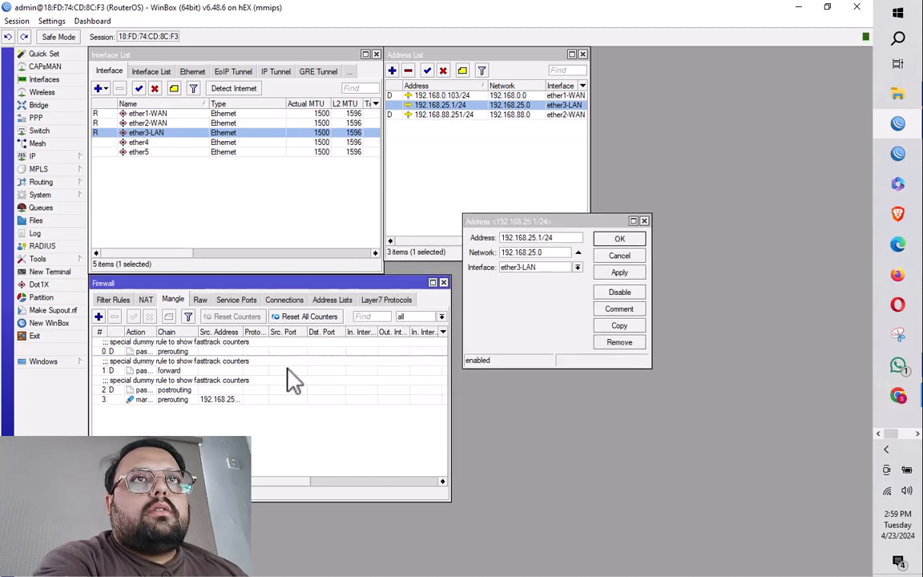
Start a second prerouting mangle rule with source address 192.168.25.0/24 and connection state new
{"action": "left_click", "coordinate": [180, 400]}
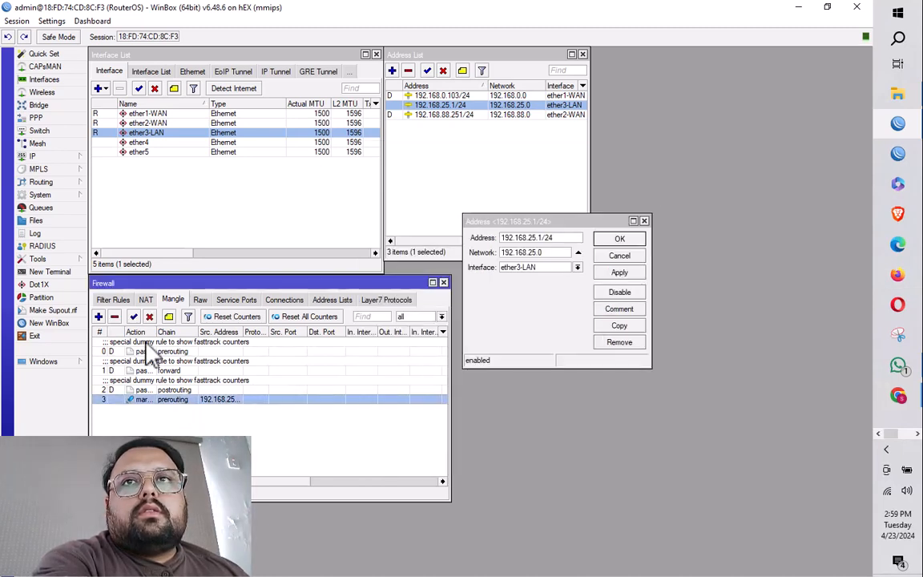
{"action": "left_click", "coordinate": [98, 317]}
{"action": "left_click", "coordinate": [370, 166]}
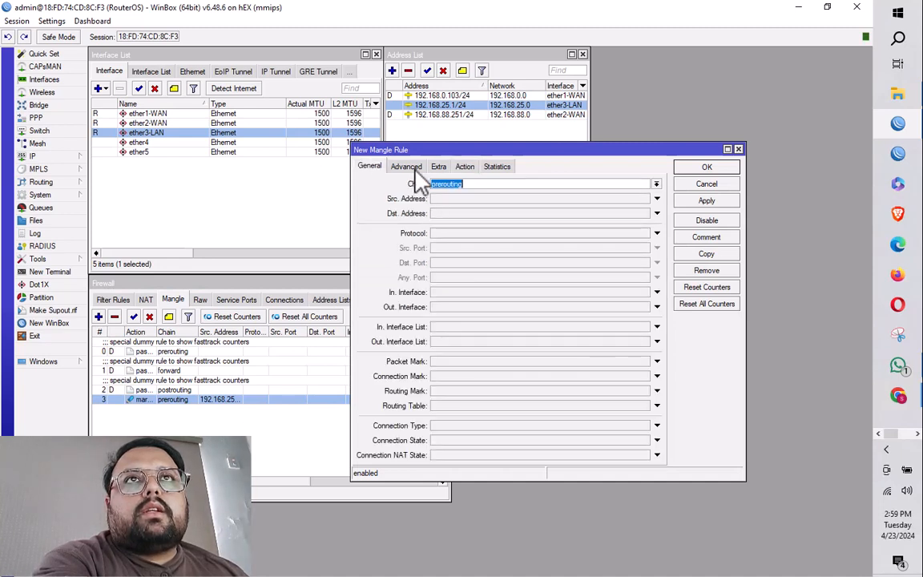
{"action": "left_click", "coordinate": [454, 200]}
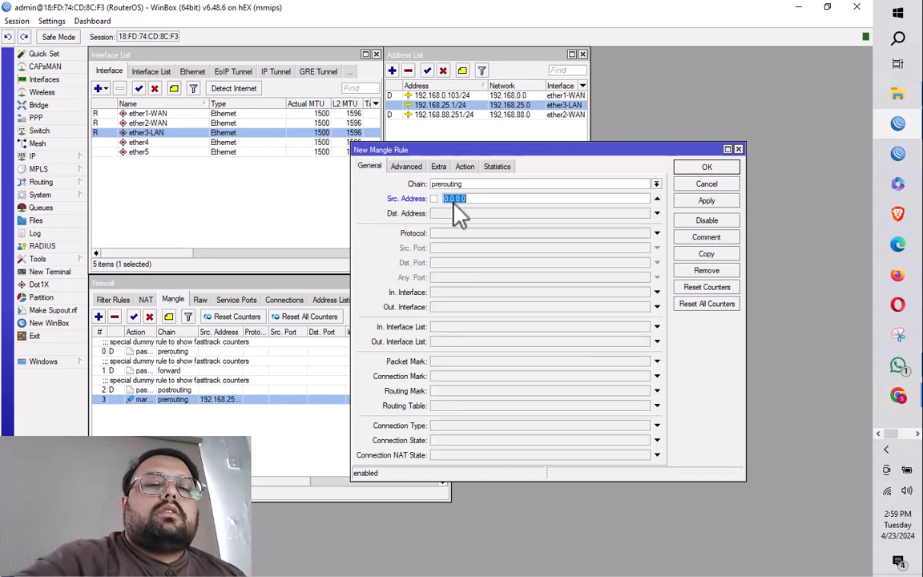
{"action": "key", "text": "ctrl+v"}
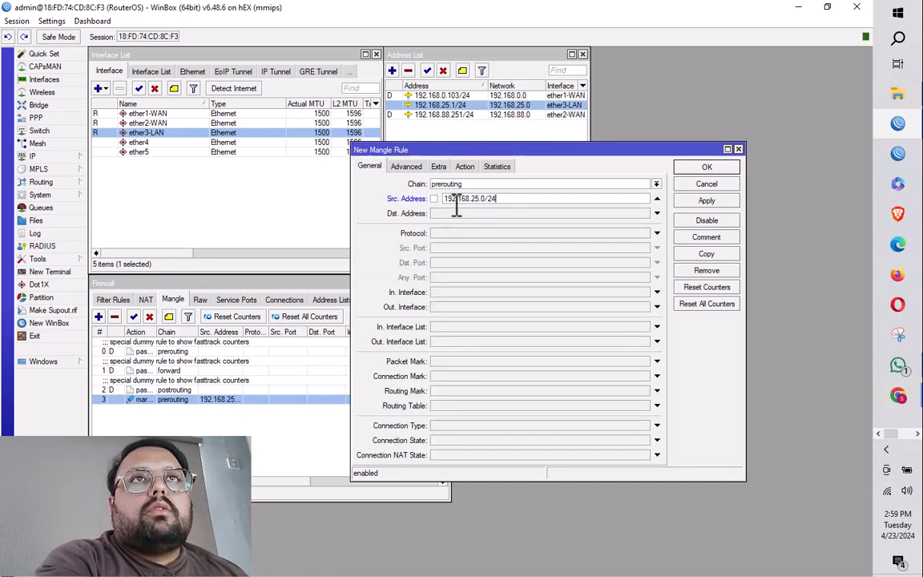
{"action": "left_click", "coordinate": [449, 441]}
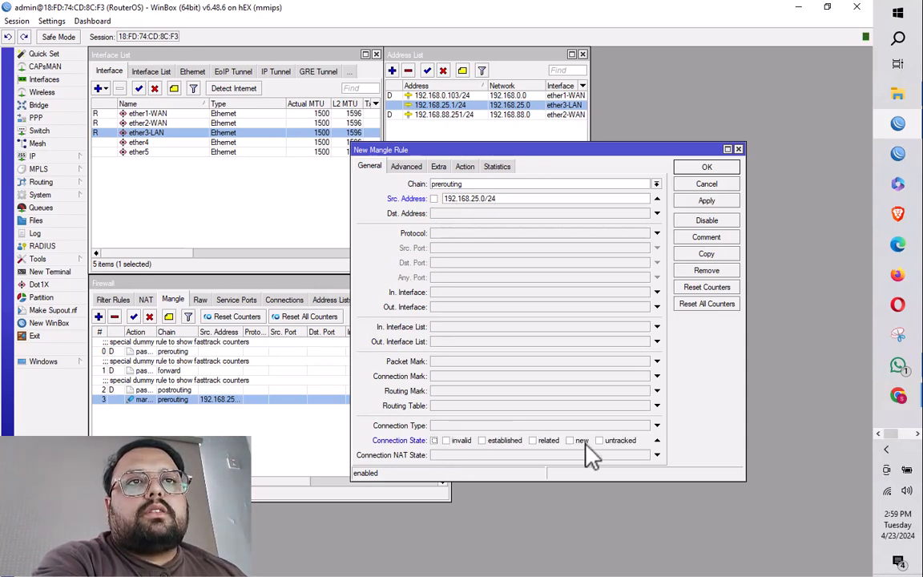
Add an Nth match to the second mangle rule with Every 2 and Packet 2
{"action": "left_click", "coordinate": [439, 167]}
{"action": "left_click", "coordinate": [367, 216]}
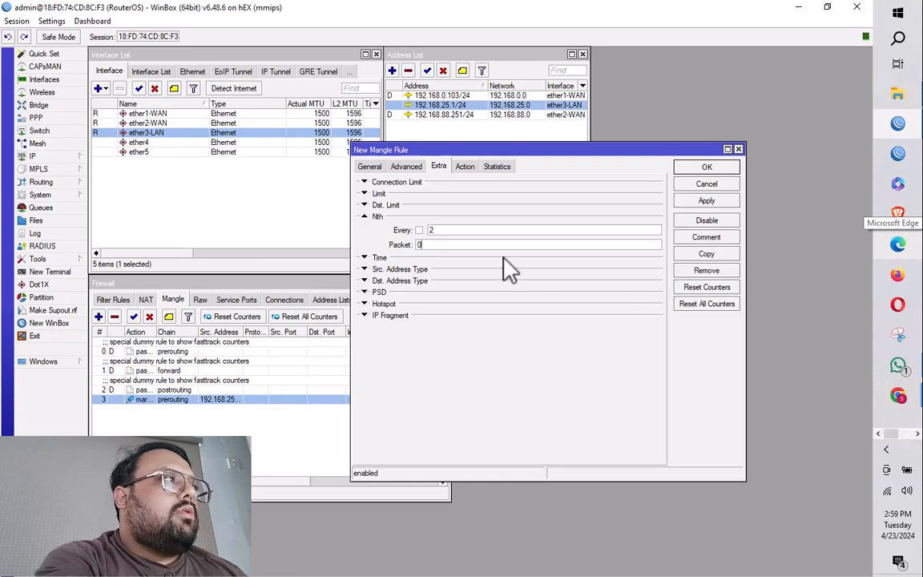
{"action": "key", "text": "BackSpace"}
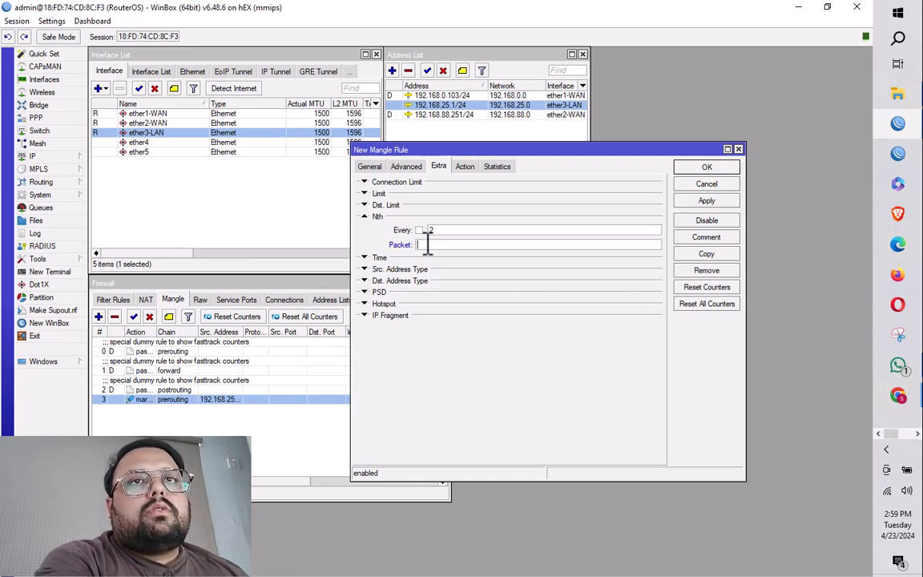
{"action": "type", "text": "2"}
Set the second rule's action to mark connection with new connection mark WAN2, keep passthrough enabled, and save it
{"action": "left_click", "coordinate": [465, 165]}
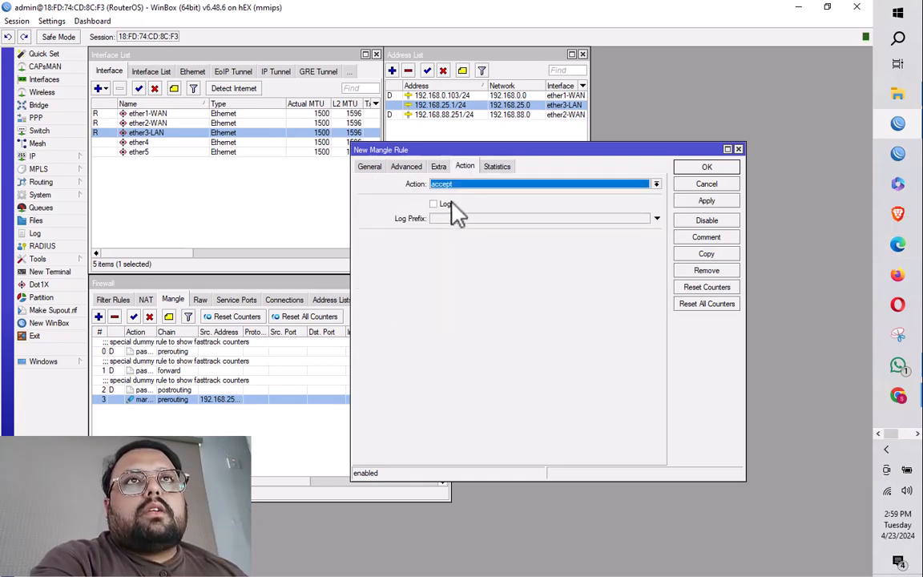
{"action": "left_click", "coordinate": [460, 184]}
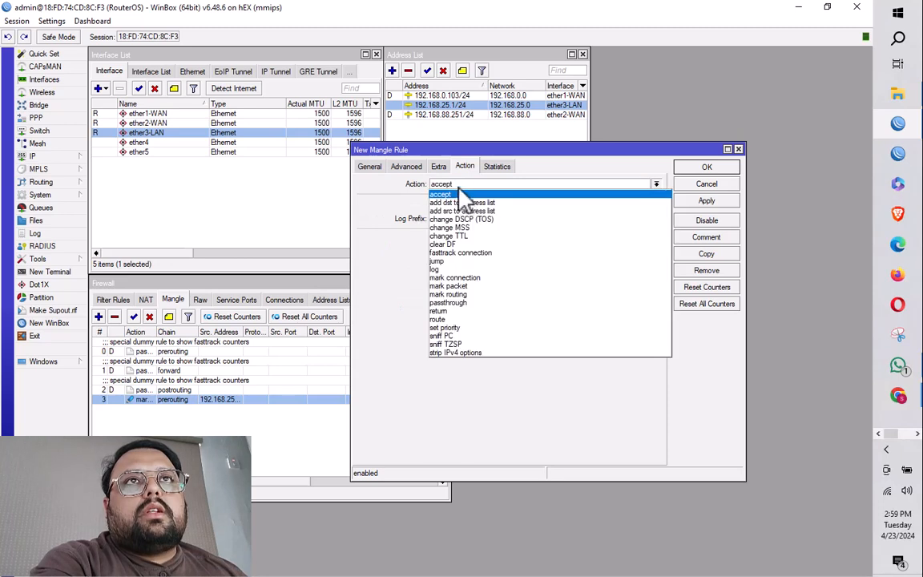
{"action": "left_click", "coordinate": [466, 277]}
{"action": "left_click", "coordinate": [467, 238]}
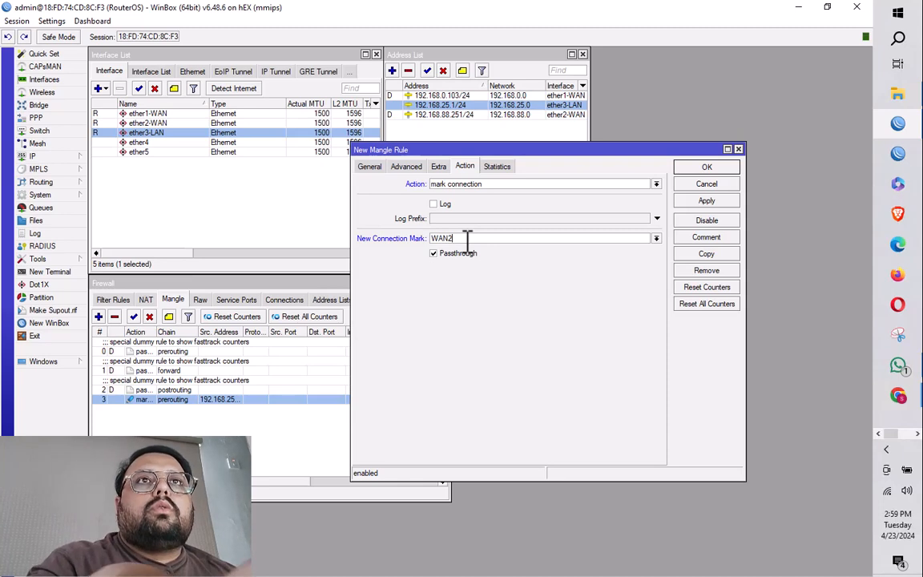
{"action": "left_click", "coordinate": [705, 201]}
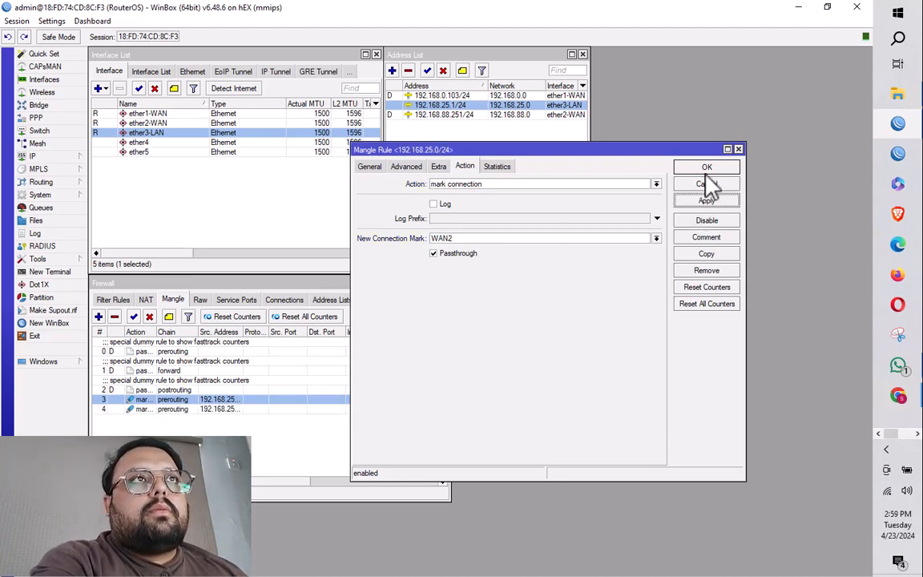
{"action": "left_click", "coordinate": [704, 183]}
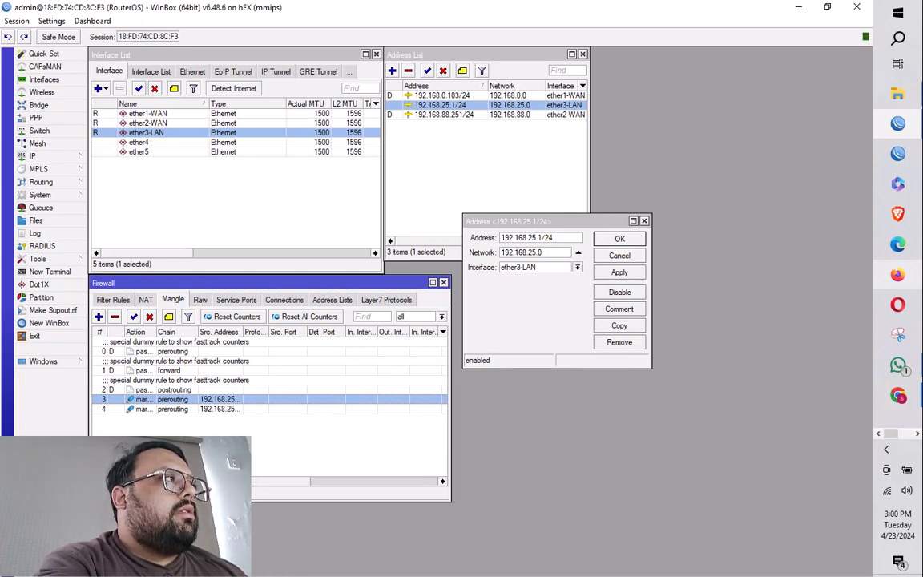
Start a third prerouting mangle rule with source address 192.168.25.0/24 and connection mark WAN1
{"action": "left_click", "coordinate": [98, 317]}
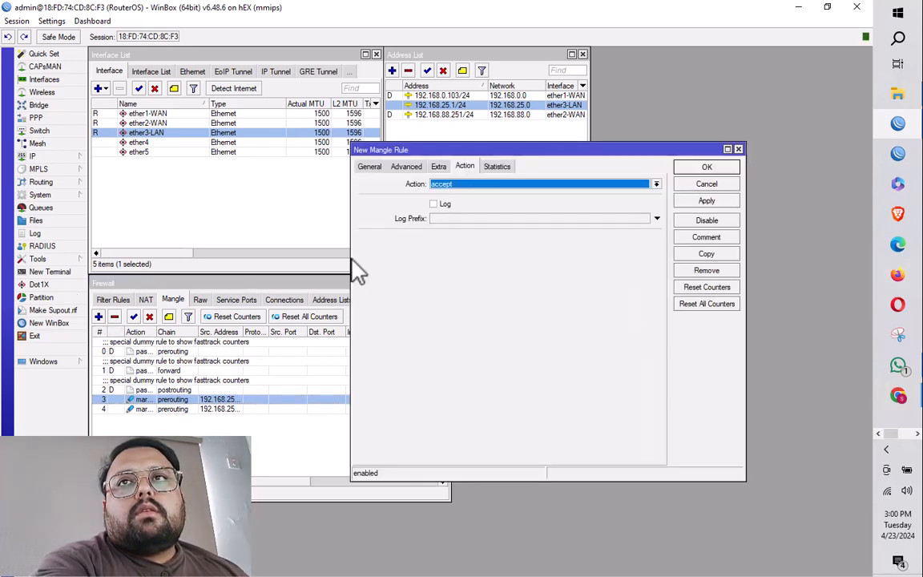
{"action": "left_click", "coordinate": [369, 167]}
{"action": "left_click", "coordinate": [459, 200]}
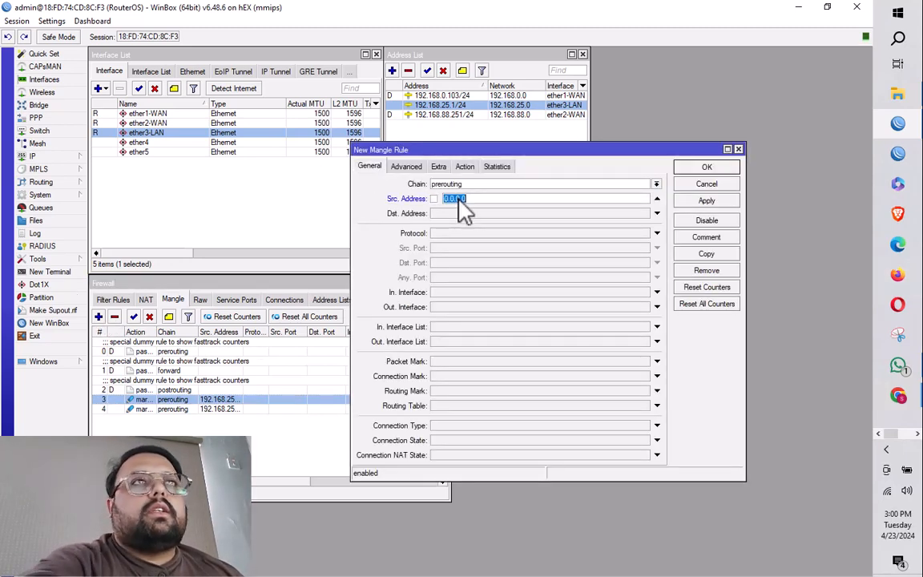
{"action": "type", "text": "192.168.25.0/24"}
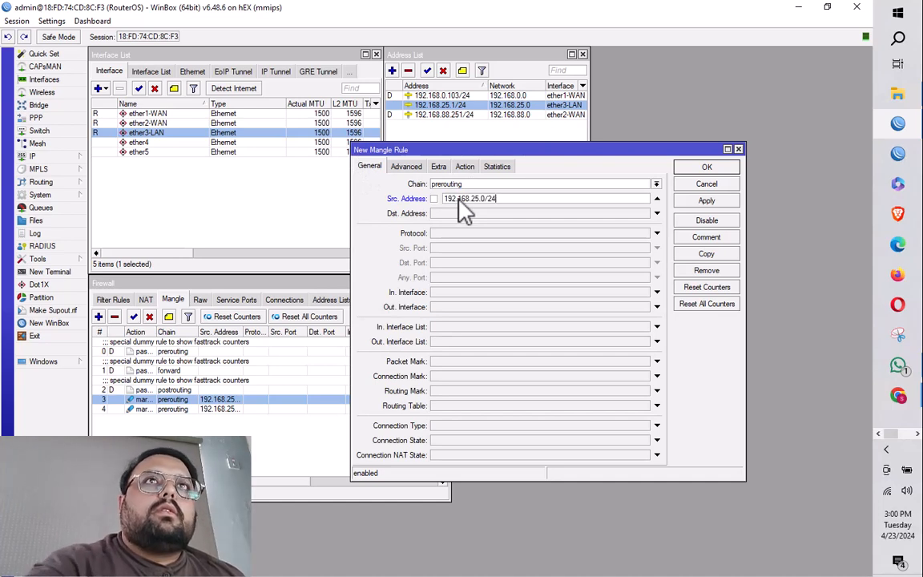
{"action": "left_click", "coordinate": [469, 376]}
{"action": "left_click", "coordinate": [645, 377]}
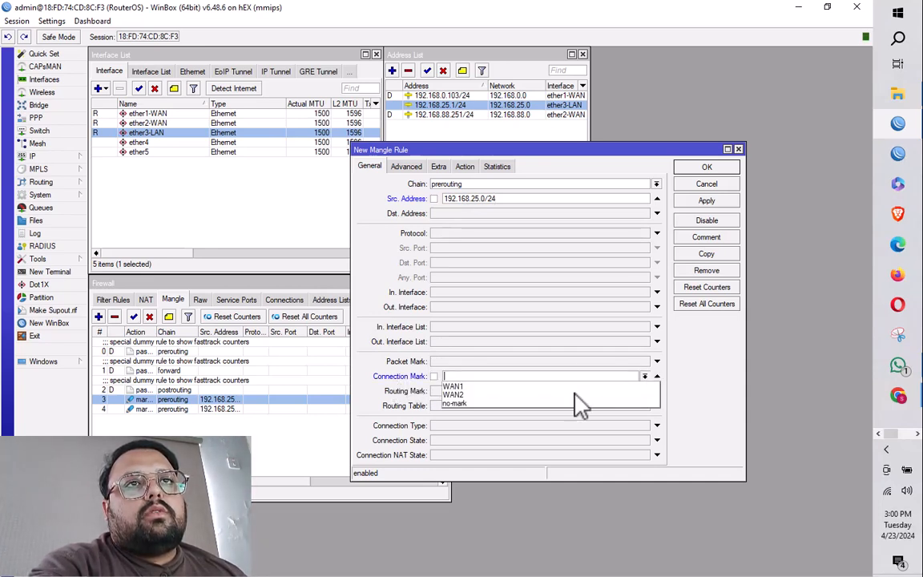
{"action": "left_click", "coordinate": [454, 388]}
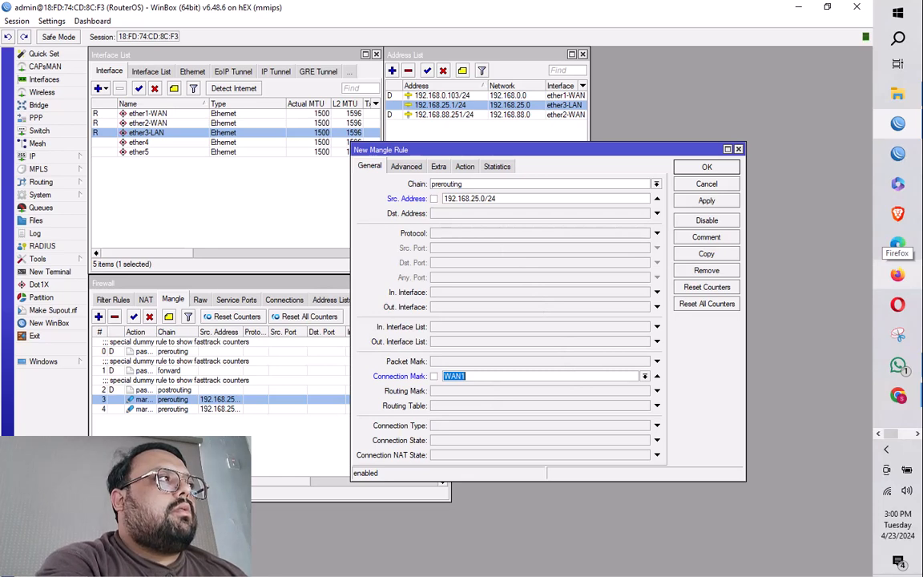
Set the third rule's action to mark routing with new routing mark WAN1 and passthrough enabled, save it, and recheck its action settings
{"action": "left_click", "coordinate": [479, 166]}
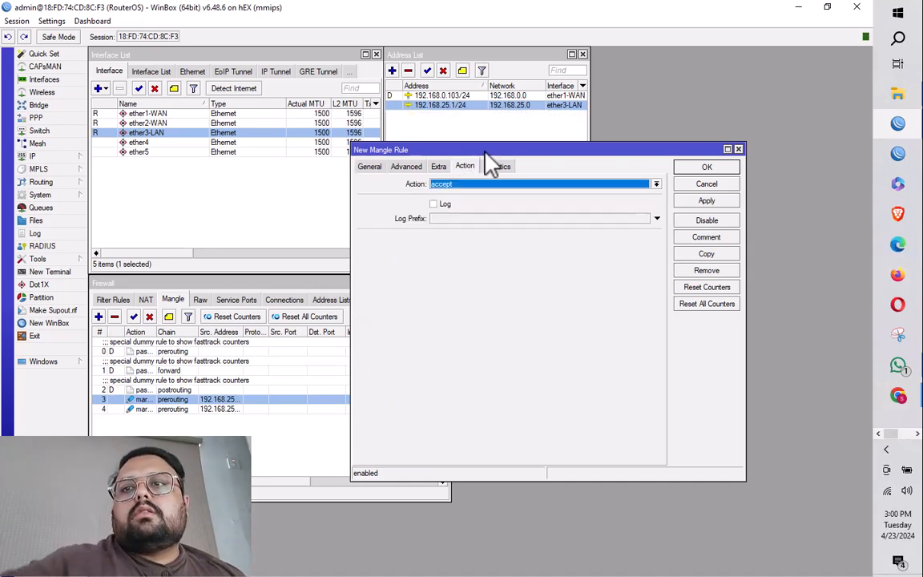
{"action": "left_click", "coordinate": [459, 186]}
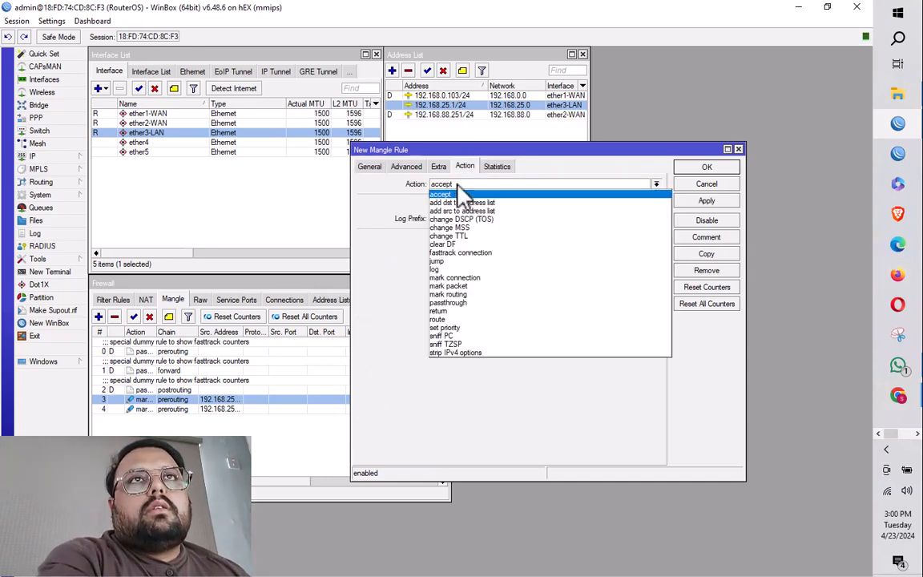
{"action": "left_click", "coordinate": [465, 295]}
{"action": "left_click", "coordinate": [528, 237]}
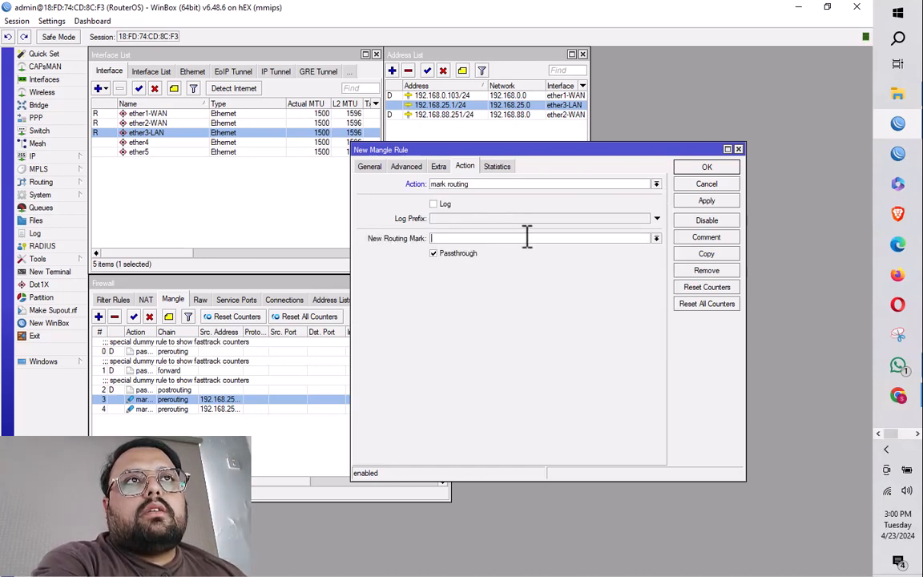
{"action": "type", "text": "WAN1"}
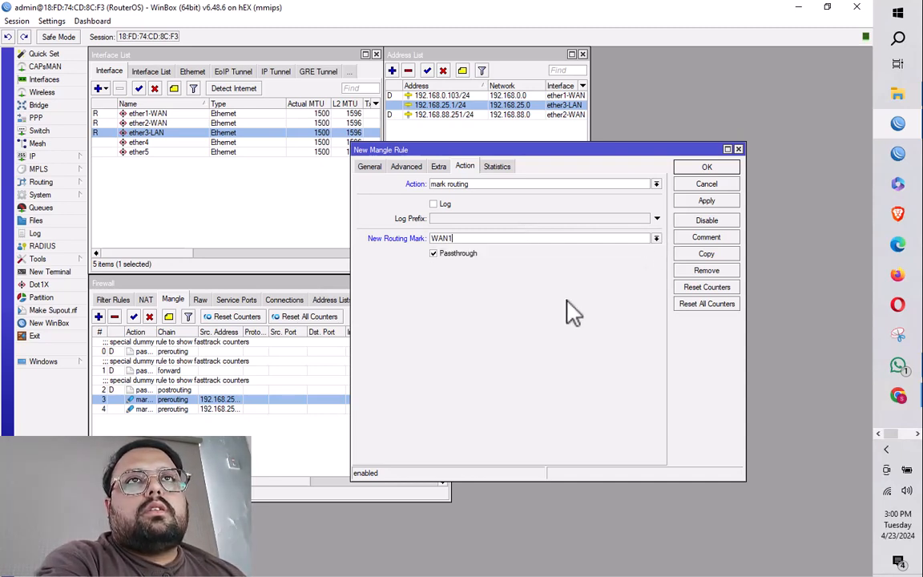
{"action": "left_click", "coordinate": [707, 202]}
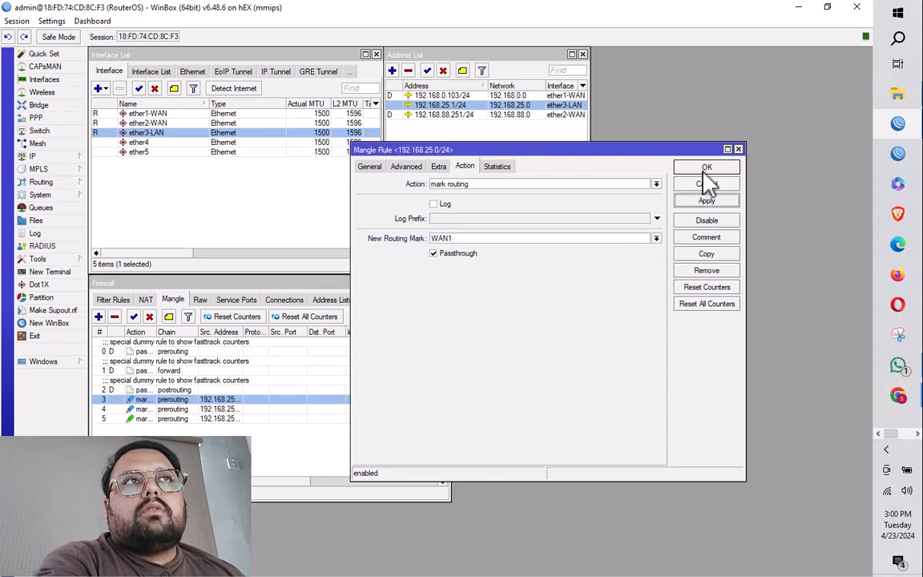
{"action": "left_click", "coordinate": [706, 169]}
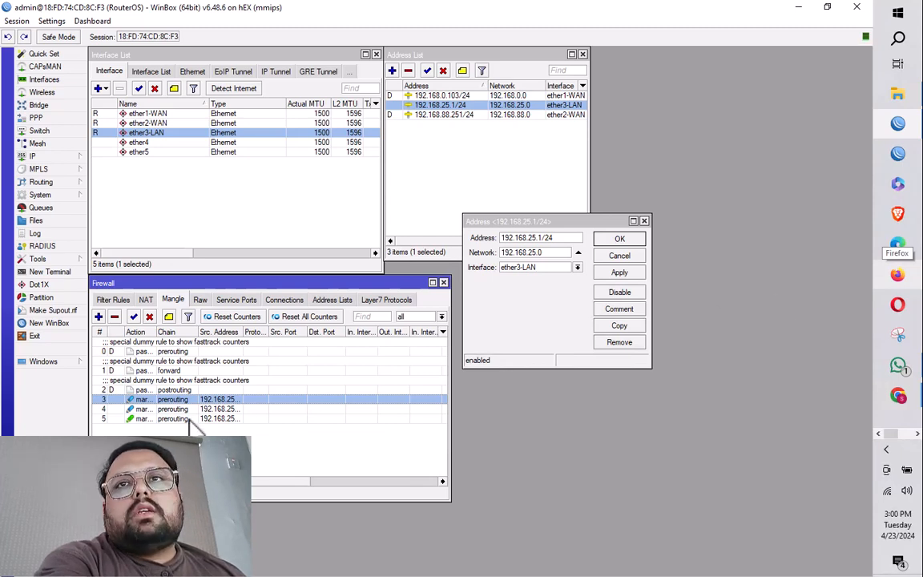
{"action": "double_click", "coordinate": [169, 418]}
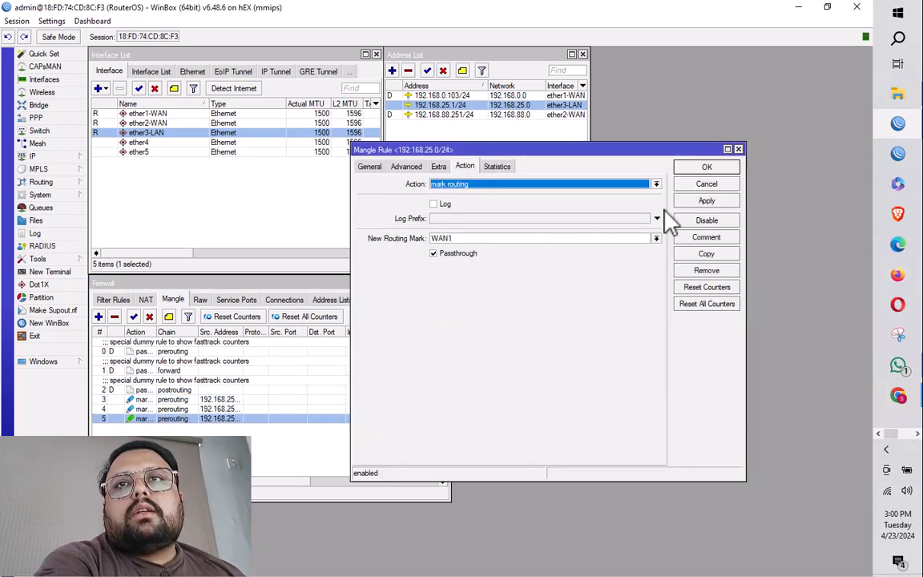
{"action": "left_click", "coordinate": [722, 183]}
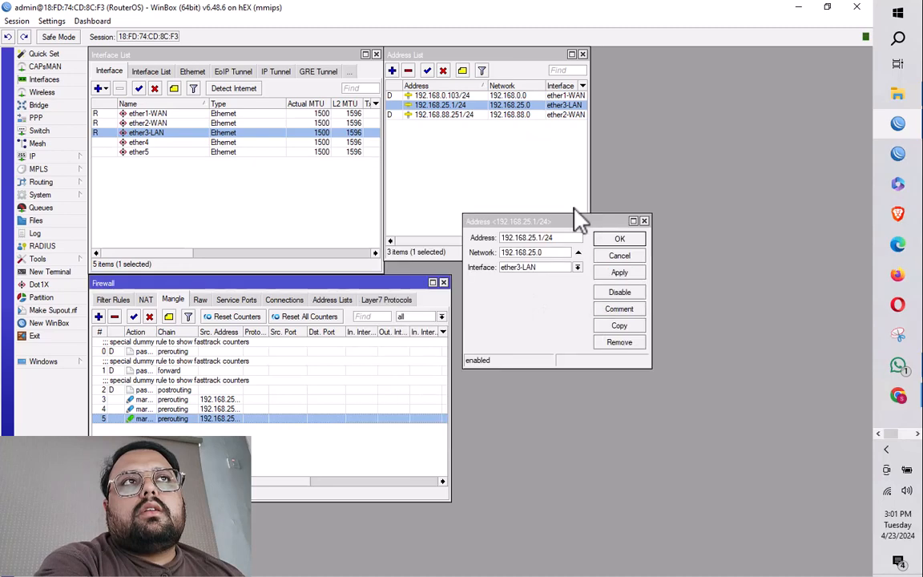
Start a fourth prerouting mangle rule with source address 192.168.25.0/24 and connection mark WAN2
{"action": "left_click", "coordinate": [99, 317]}
{"action": "left_click", "coordinate": [372, 168]}
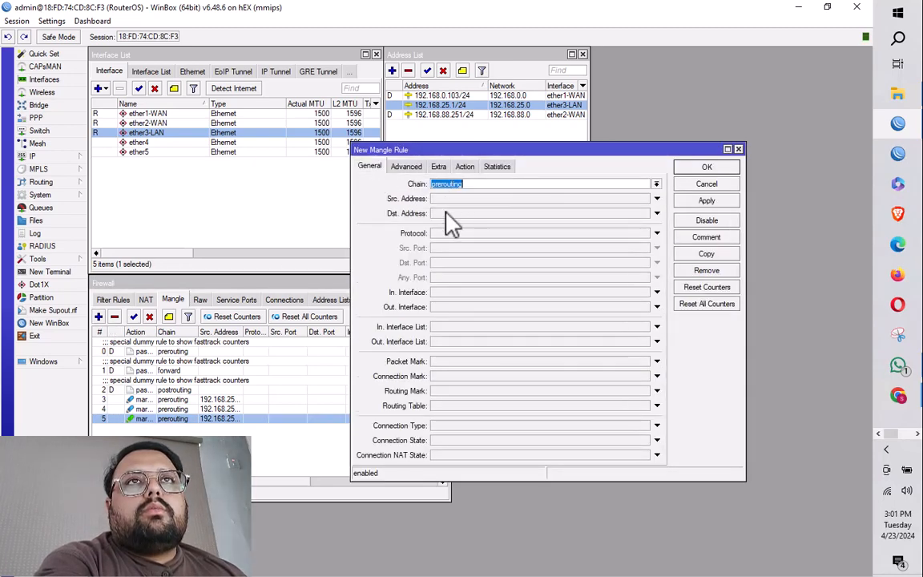
{"action": "left_click", "coordinate": [448, 200]}
{"action": "type", "text": "192.168.25.0/24"}
{"action": "left_click", "coordinate": [470, 376]}
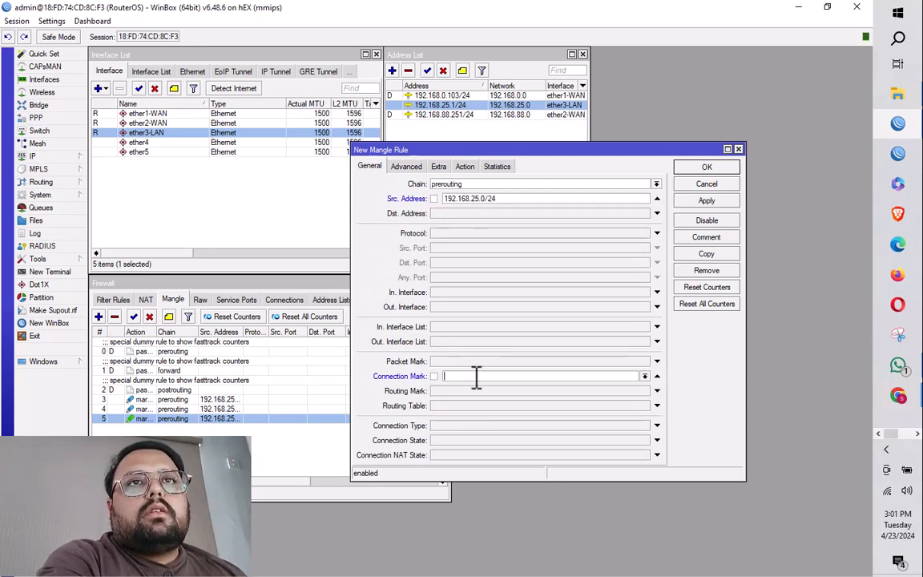
{"action": "left_click", "coordinate": [644, 376]}
{"action": "left_click", "coordinate": [474, 403]}
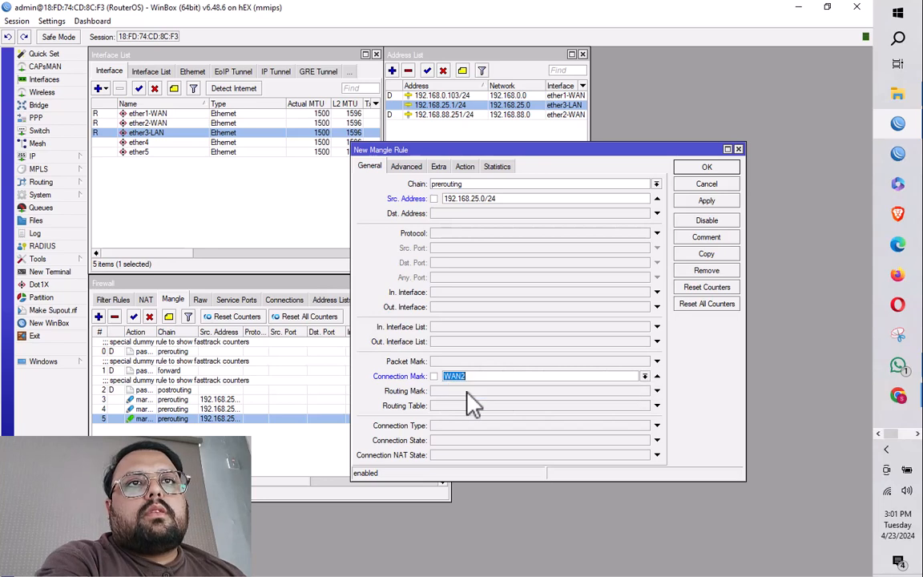
Set the fourth rule's action to mark routing with new routing mark WAN2, keep passthrough enabled, and save the rule
{"action": "left_click", "coordinate": [467, 168]}
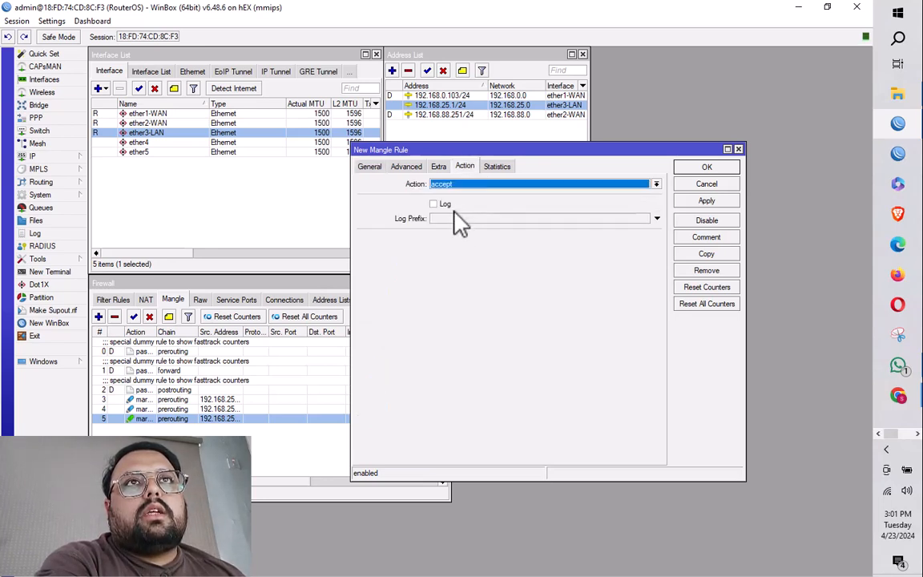
{"action": "left_click", "coordinate": [469, 189]}
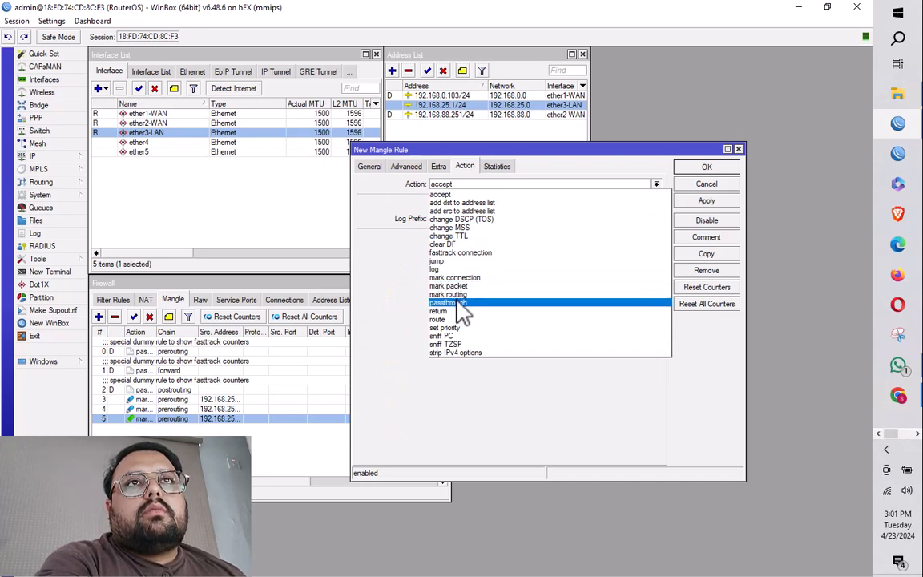
{"action": "left_click", "coordinate": [458, 295]}
{"action": "left_click", "coordinate": [657, 238]}
{"action": "left_click", "coordinate": [660, 243]}
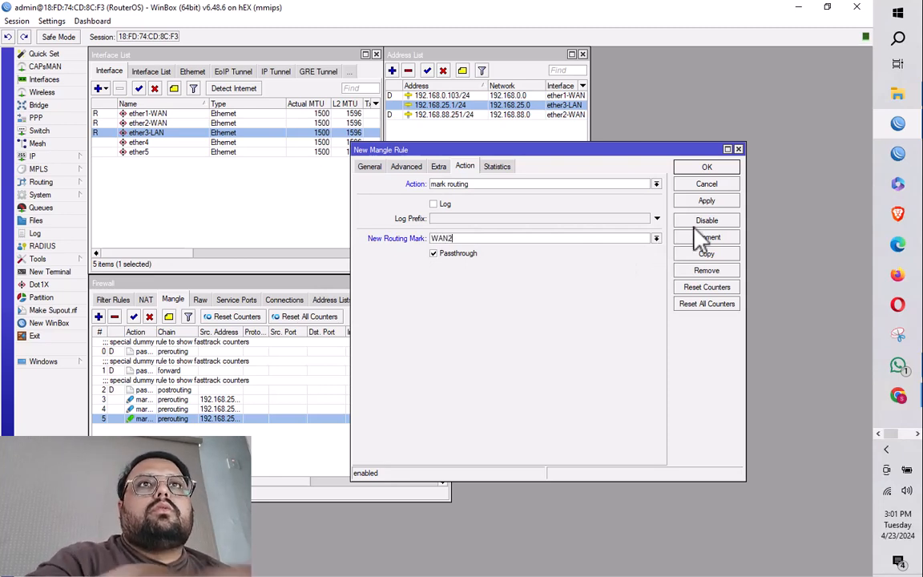
{"action": "left_click", "coordinate": [707, 200]}
{"action": "left_click", "coordinate": [707, 167]}
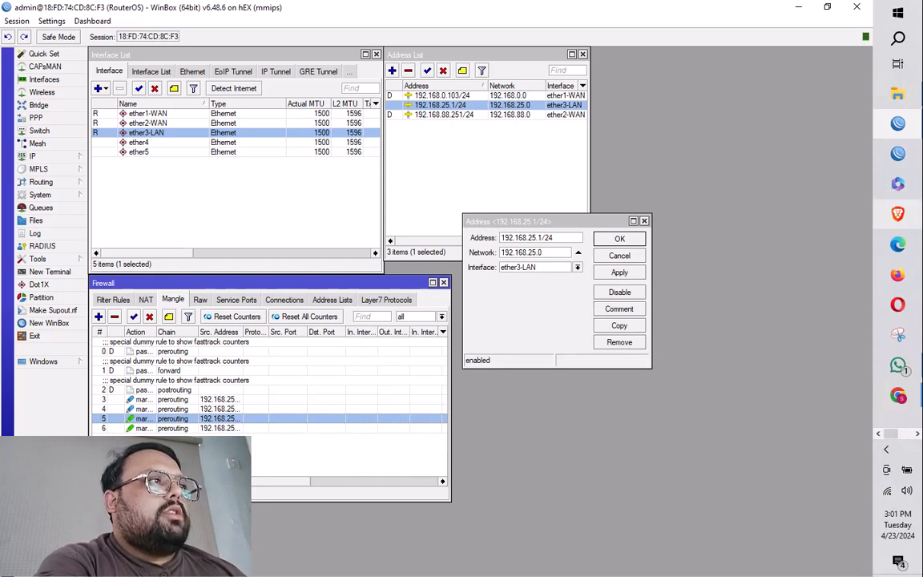
Open the IP route list, dismiss the leftover 192.168.25.1/24 address dialog, and arrange the route list beside the firewall window
{"action": "left_click", "coordinate": [76, 158]}
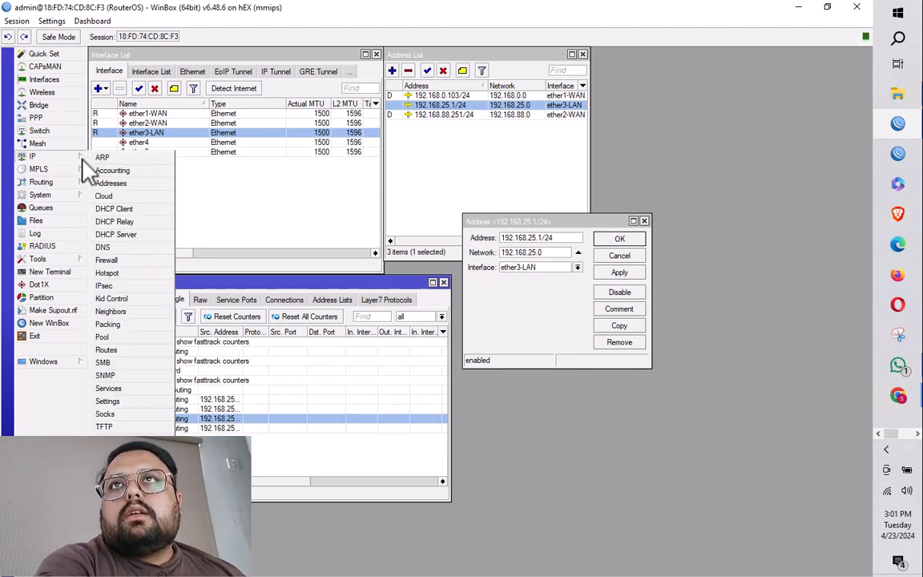
{"action": "left_click", "coordinate": [108, 352]}
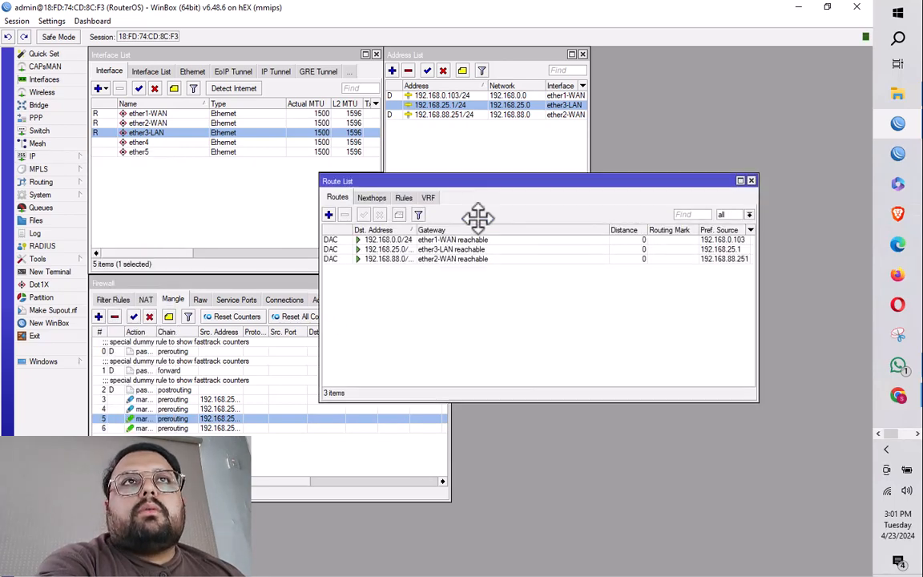
{"action": "left_click_drag", "start_coordinate": [468, 190], "coordinate": [519, 314]}
{"action": "left_click", "coordinate": [610, 224]}
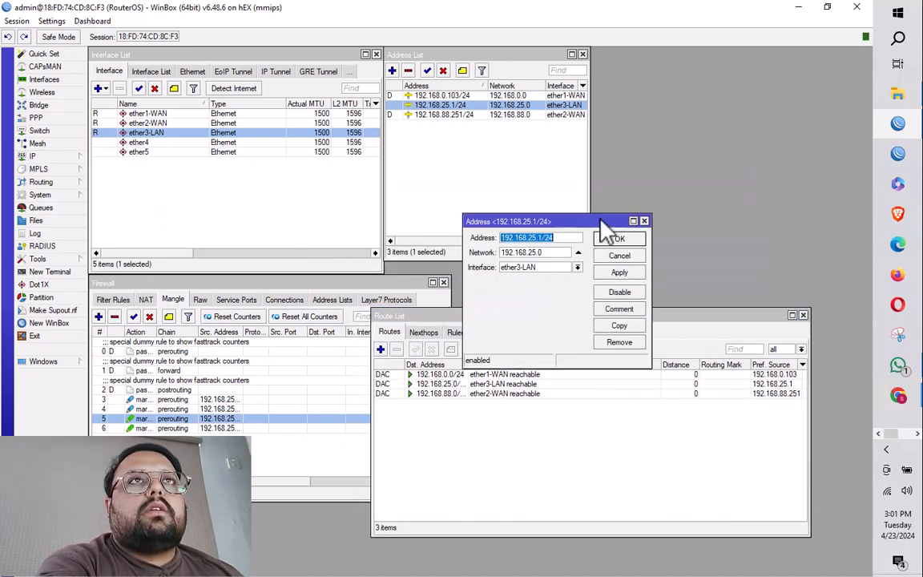
{"action": "left_click", "coordinate": [641, 255]}
{"action": "left_click_drag", "start_coordinate": [592, 315], "coordinate": [578, 258]}
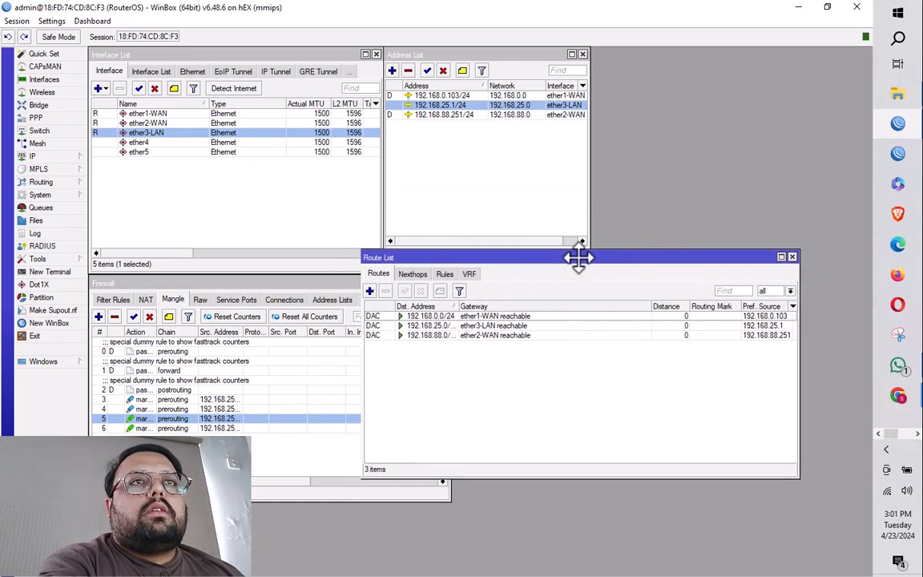
{"action": "left_click_drag", "start_coordinate": [796, 357], "coordinate": [657, 356]}
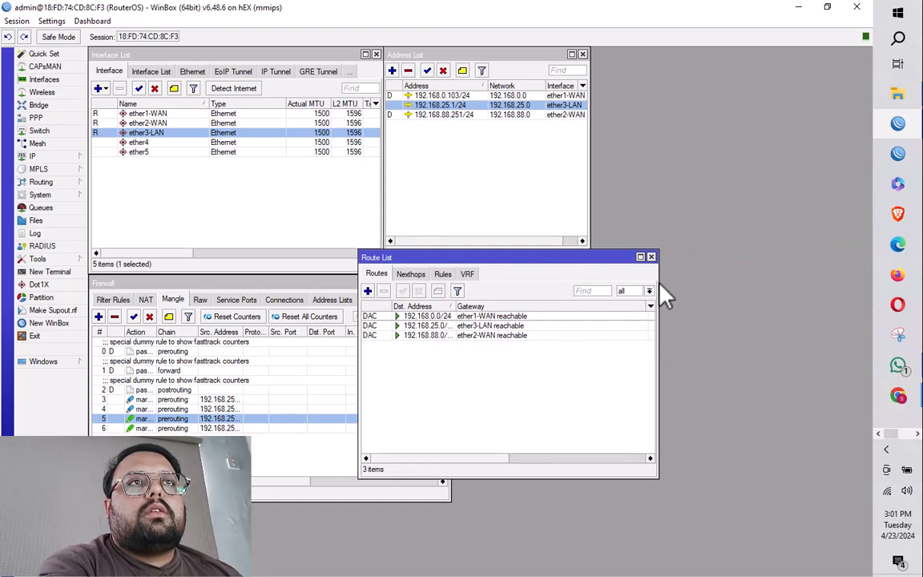
{"action": "left_click_drag", "start_coordinate": [658, 295], "coordinate": [694, 284]}
{"action": "left_click_drag", "start_coordinate": [648, 305], "coordinate": [545, 306]}
{"action": "left_click_drag", "start_coordinate": [552, 261], "coordinate": [669, 275]}
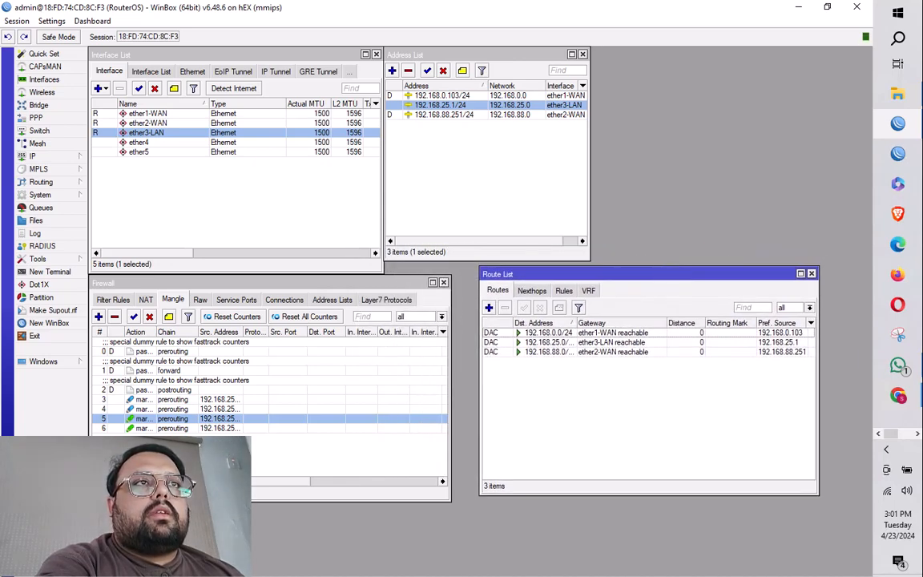
{"action": "left_click", "coordinate": [489, 308]}
{"action": "left_click_drag", "start_coordinate": [525, 184], "coordinate": [435, 252]}
{"action": "left_click", "coordinate": [418, 301]}
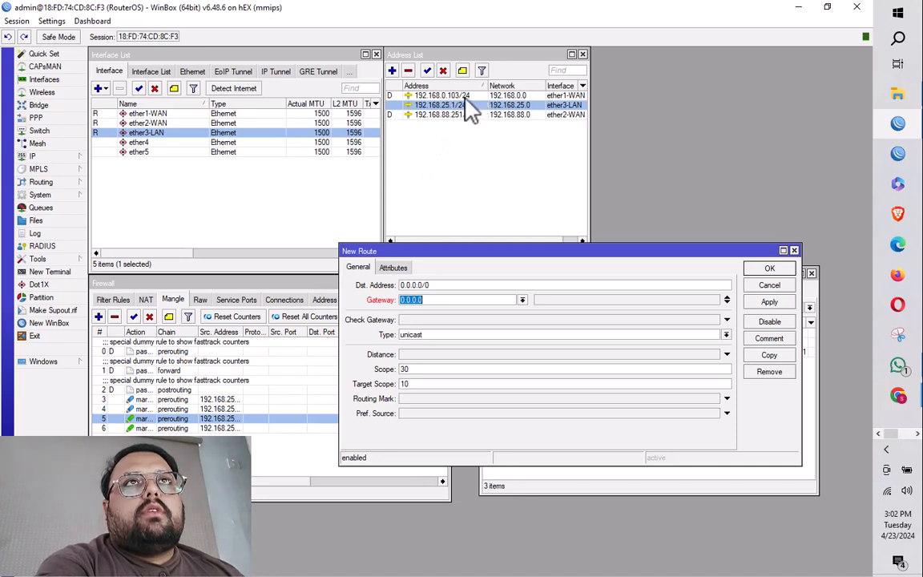
Open the DHCP client list beside the address list and view the ether1-WAN client's details
{"action": "left_click", "coordinate": [48, 156]}
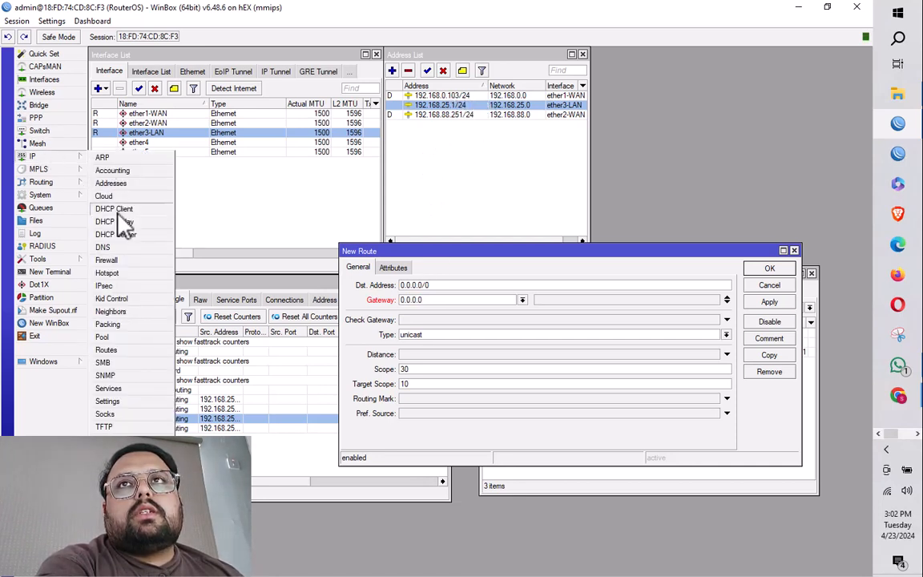
{"action": "left_click", "coordinate": [116, 210]}
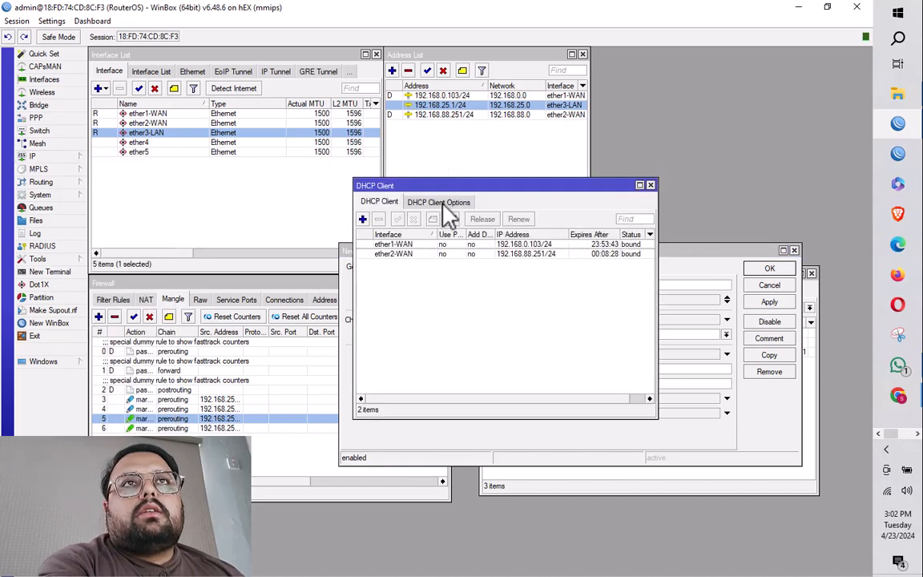
{"action": "left_click_drag", "start_coordinate": [440, 187], "coordinate": [674, 48]}
{"action": "left_click_drag", "start_coordinate": [667, 50], "coordinate": [675, 50]}
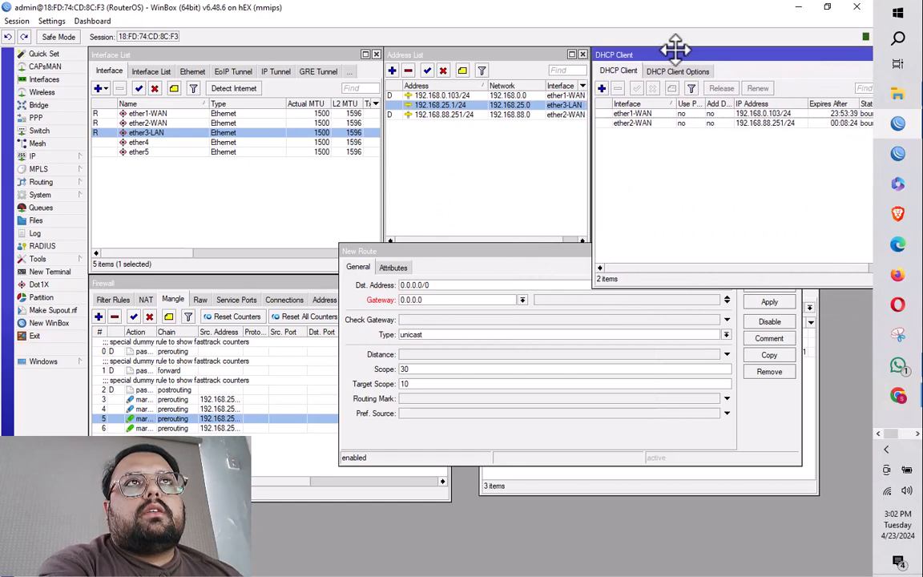
{"action": "double_click", "coordinate": [645, 116]}
{"action": "left_click_drag", "start_coordinate": [521, 275], "coordinate": [646, 138]}
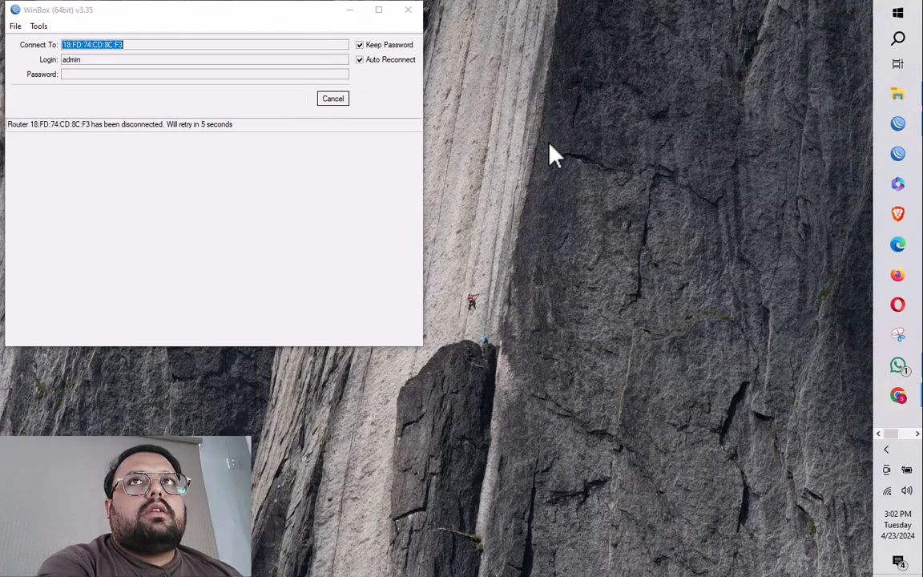
Stop the automatic reconnection attempt and reconnect to the router manually with the admin login
{"action": "left_click", "coordinate": [333, 99]}
{"action": "left_click", "coordinate": [324, 98]}
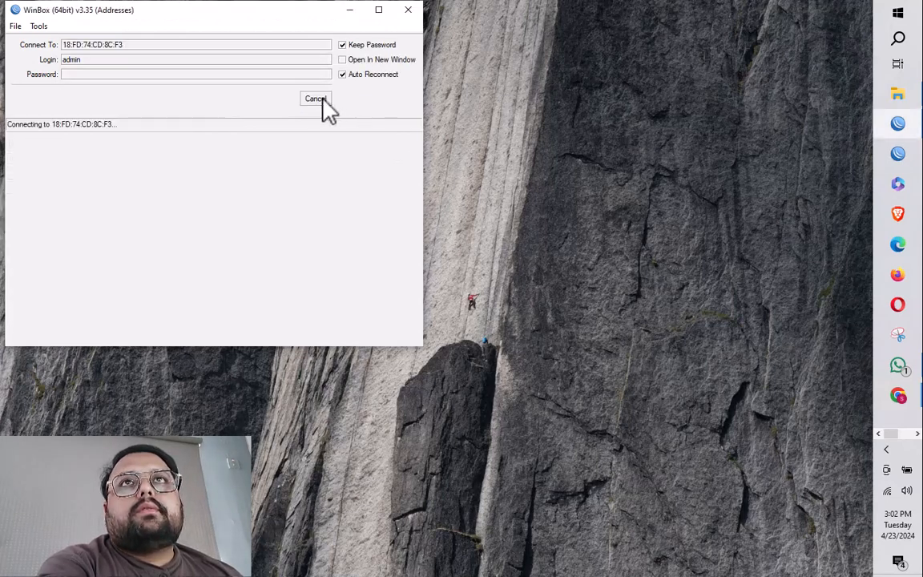
{"action": "left_click", "coordinate": [323, 99]}
{"action": "left_click", "coordinate": [322, 100]}
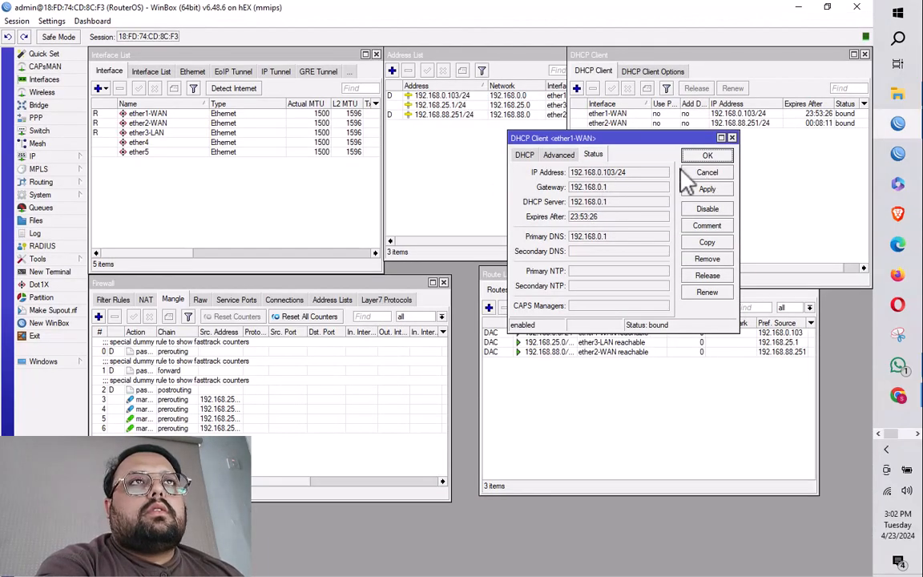
Examine the ether1-WAN DHCP client's gateway in its status details, with the dialog and route list moved apart
{"action": "left_click_drag", "start_coordinate": [662, 137], "coordinate": [749, 113]}
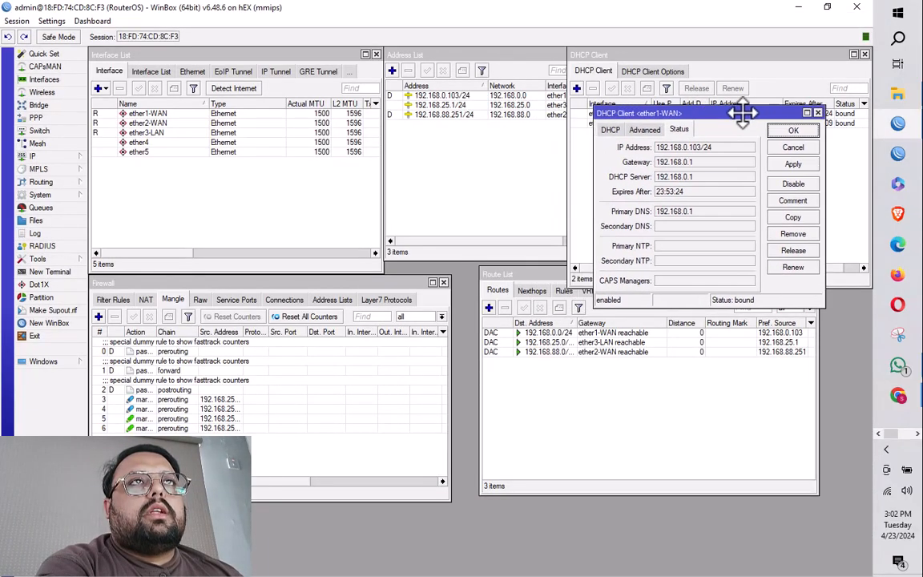
{"action": "left_click_drag", "start_coordinate": [530, 274], "coordinate": [506, 283]}
{"action": "left_click", "coordinate": [701, 181]}
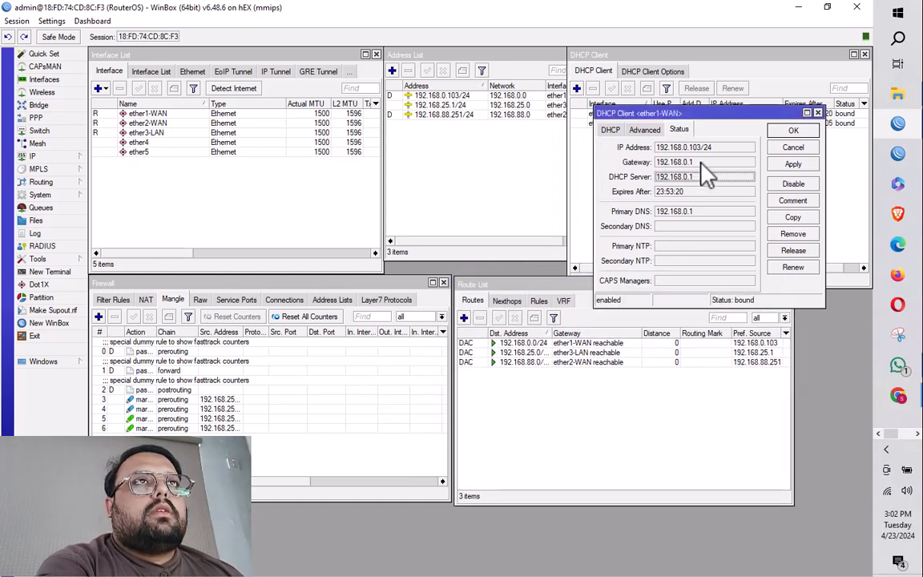
Copy the gateway address 192.168.0.1 from the ether1-WAN DHCP client's status and dismiss its details
{"action": "right_click", "coordinate": [667, 164]}
{"action": "left_click", "coordinate": [680, 171]}
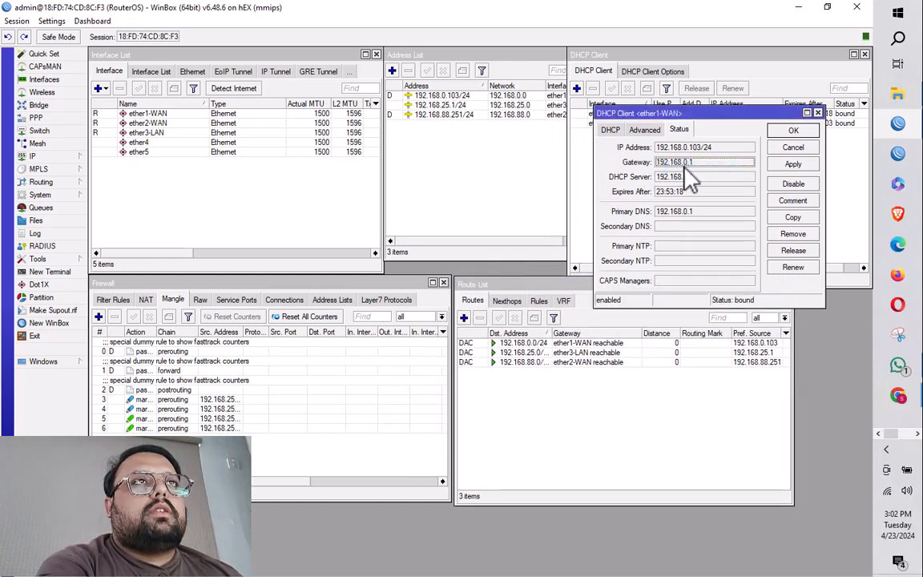
{"action": "left_click", "coordinate": [793, 150]}
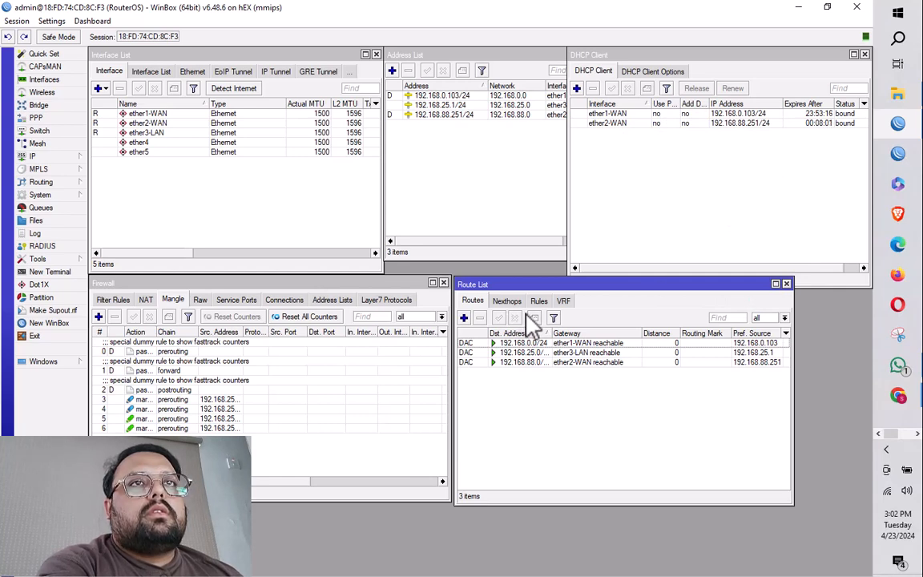
Add a default route 0.0.0.0/0 via gateway 192.168.0.1 with distance 1 and routing mark WAN1
{"action": "left_click", "coordinate": [464, 317]}
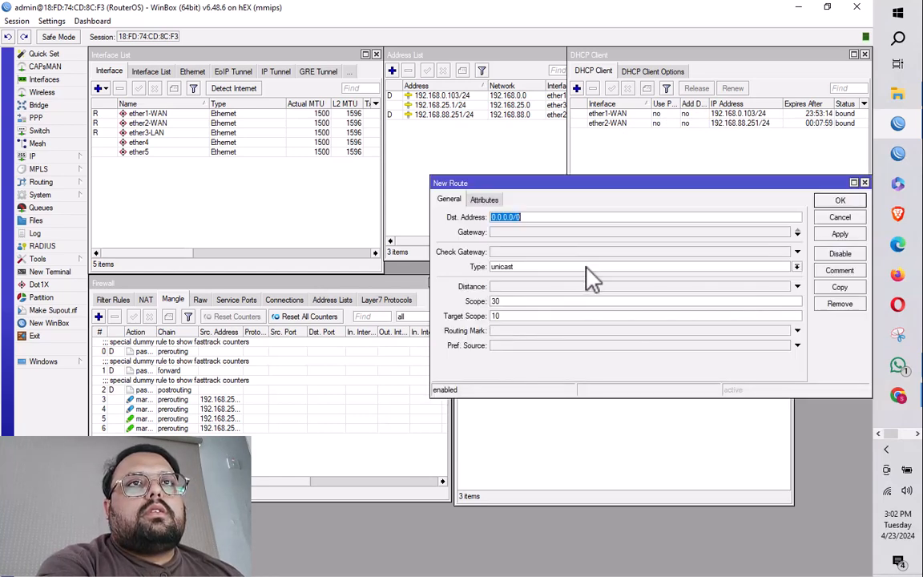
{"action": "left_click", "coordinate": [526, 233]}
{"action": "right_click", "coordinate": [586, 233]}
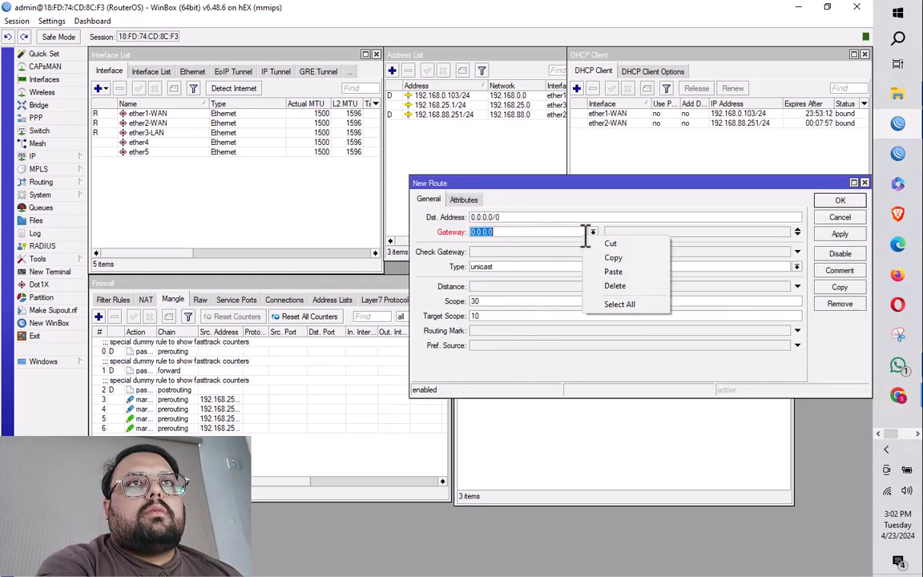
{"action": "left_click", "coordinate": [618, 271]}
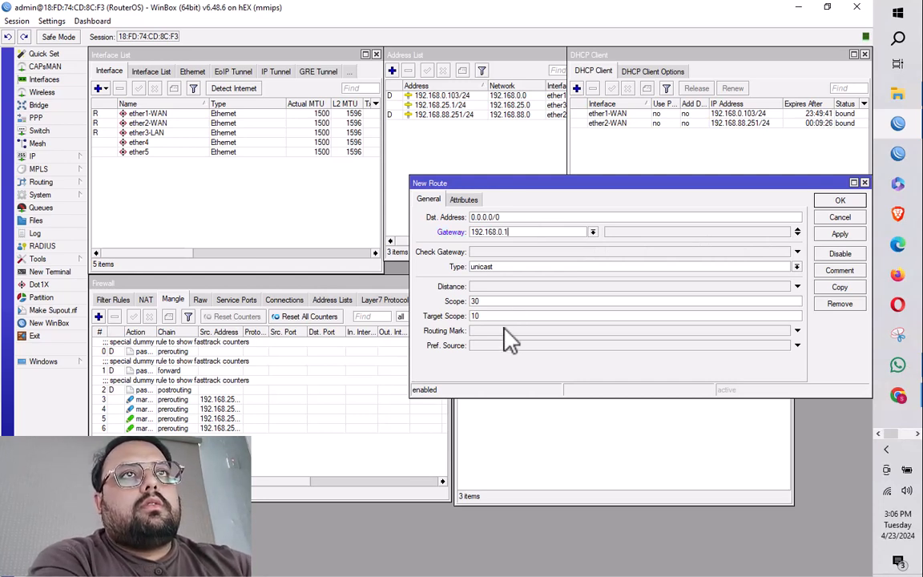
{"action": "left_click", "coordinate": [526, 330]}
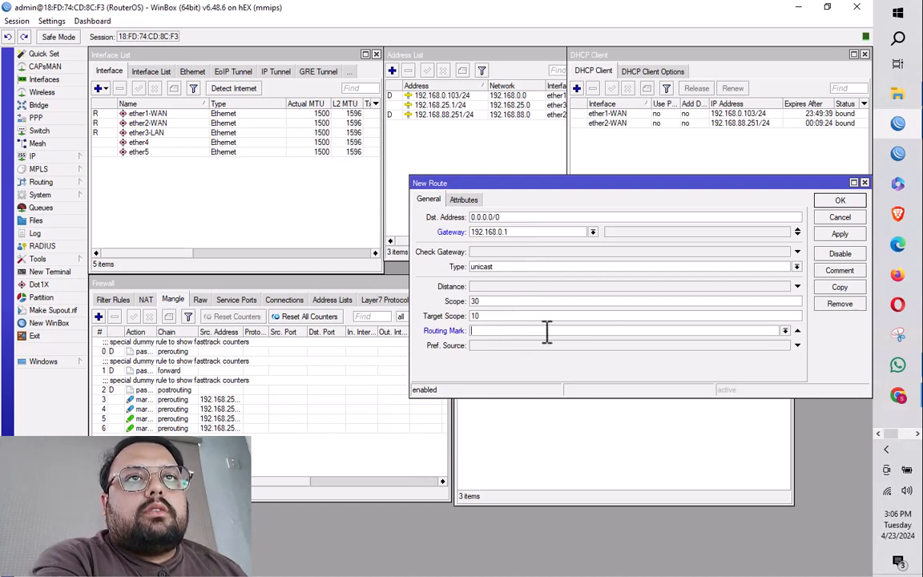
{"action": "left_click", "coordinate": [785, 330]}
{"action": "left_click", "coordinate": [493, 354]}
{"action": "left_click", "coordinate": [498, 287]}
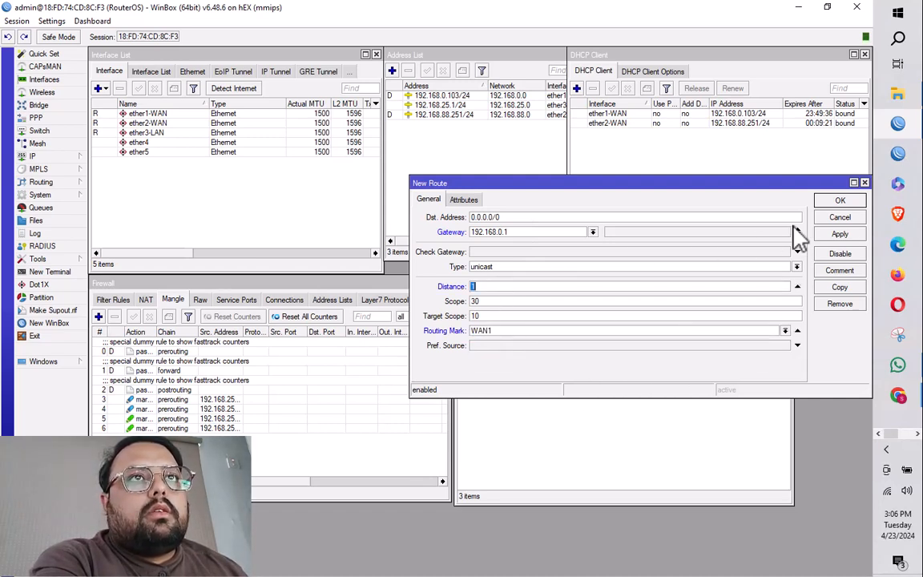
{"action": "left_click", "coordinate": [840, 233]}
{"action": "left_click", "coordinate": [840, 202]}
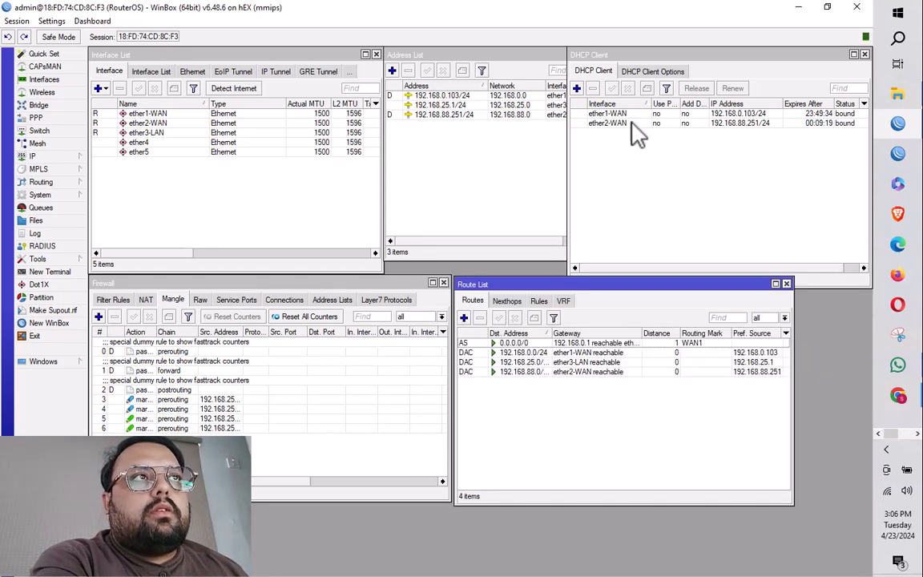
Add a default route 0.0.0.0/0 via gateway 192.168.88.1 with routing mark WAN2
{"action": "left_click", "coordinate": [464, 317]}
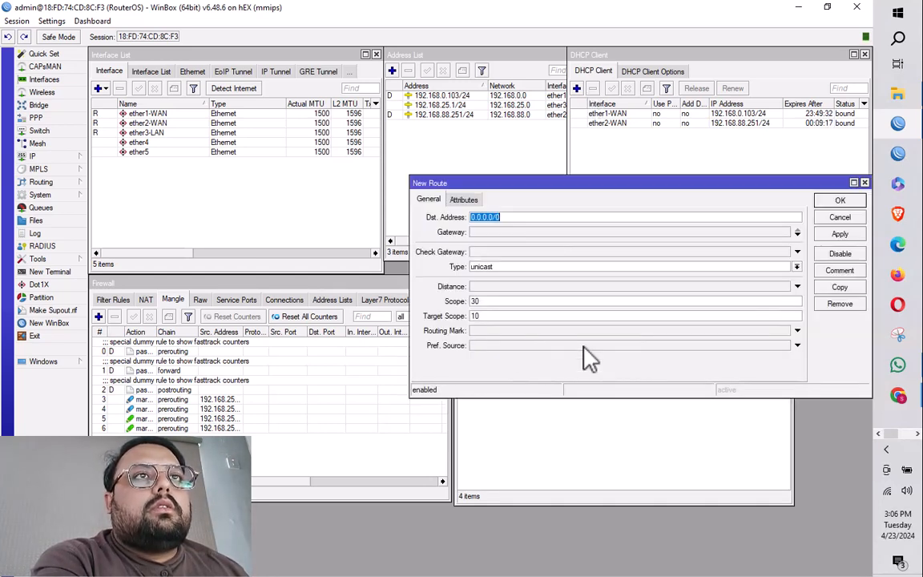
{"action": "left_click", "coordinate": [507, 233]}
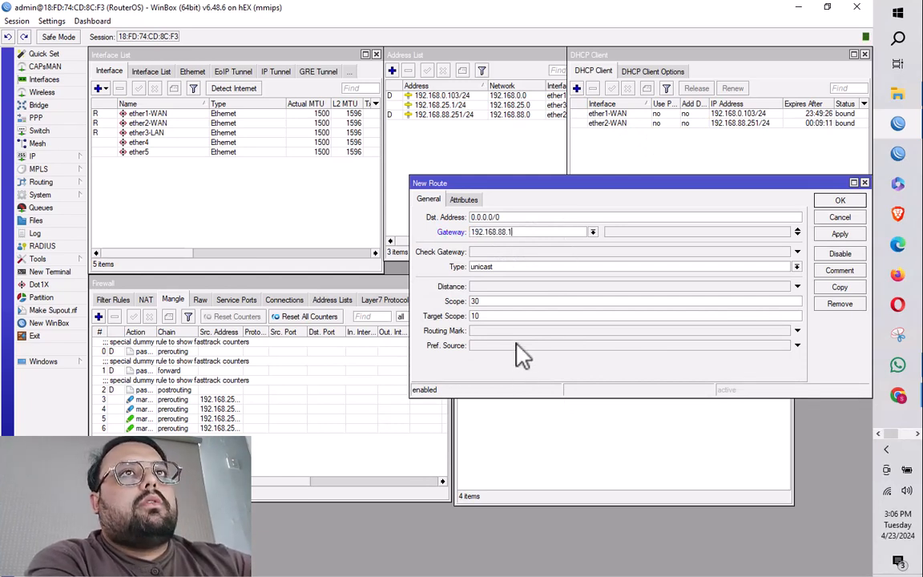
{"action": "left_click", "coordinate": [780, 330]}
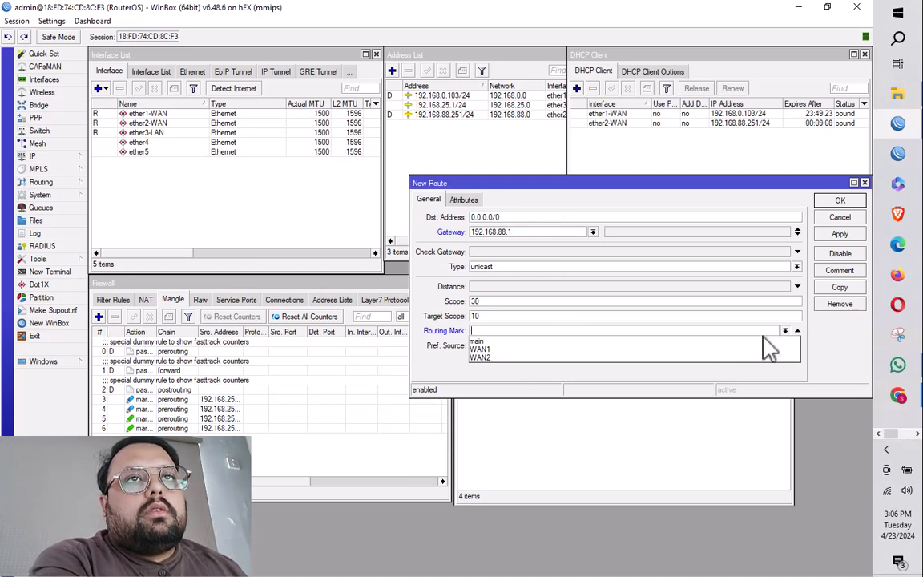
{"action": "left_click", "coordinate": [504, 358]}
{"action": "left_click", "coordinate": [840, 236]}
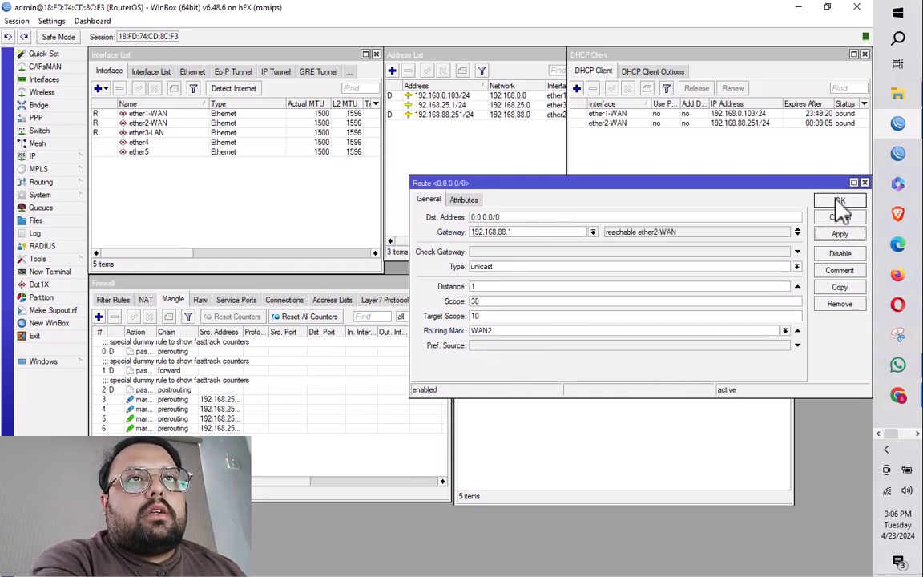
{"action": "left_click", "coordinate": [842, 201]}
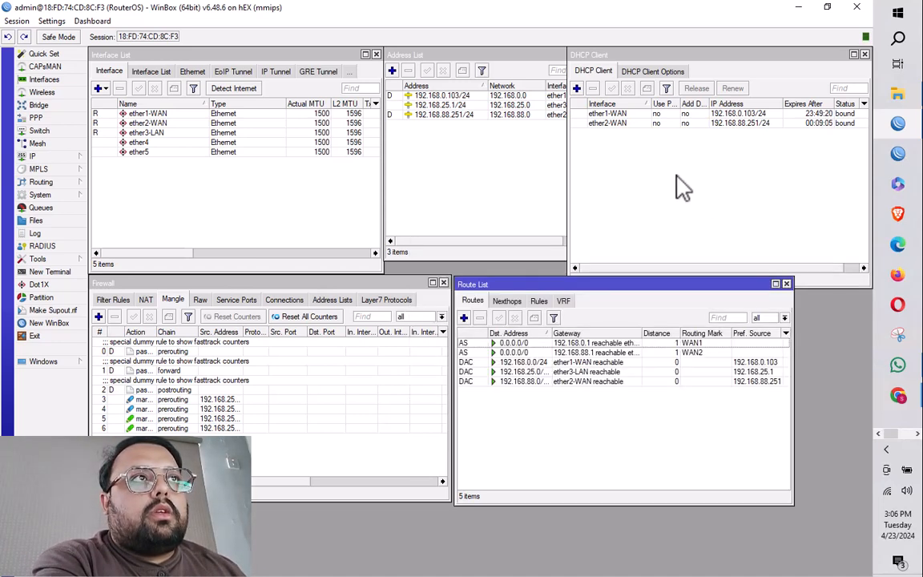
Add a default route 0.0.0.0/0 via gateway 192.168.0.1 with distance 1 and no routing mark
{"action": "left_click", "coordinate": [465, 319]}
{"action": "left_click", "coordinate": [519, 232]}
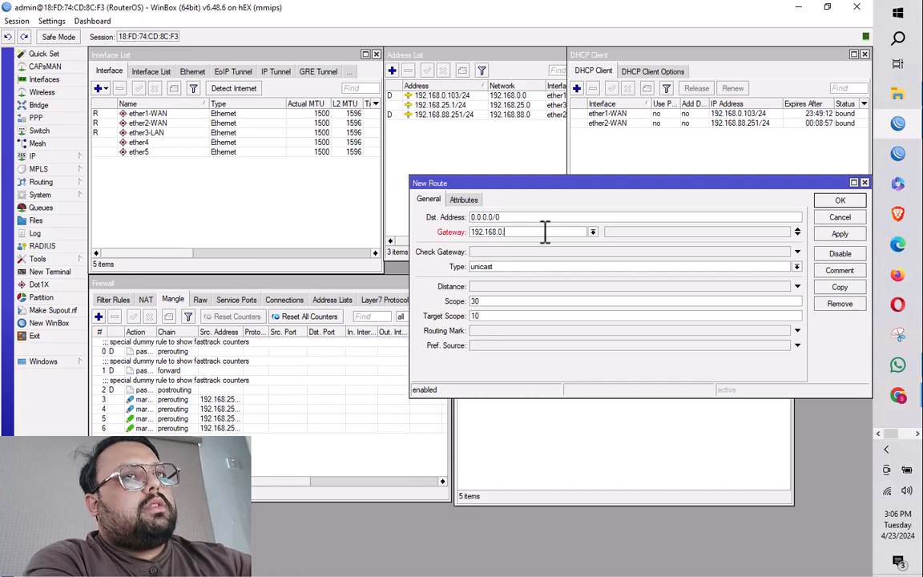
{"action": "left_click", "coordinate": [503, 288]}
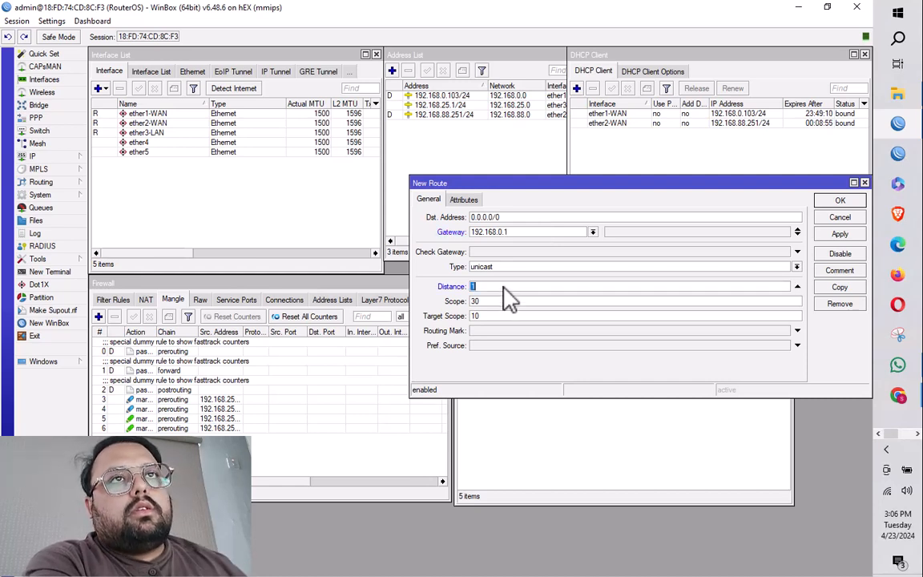
{"action": "left_click", "coordinate": [839, 233]}
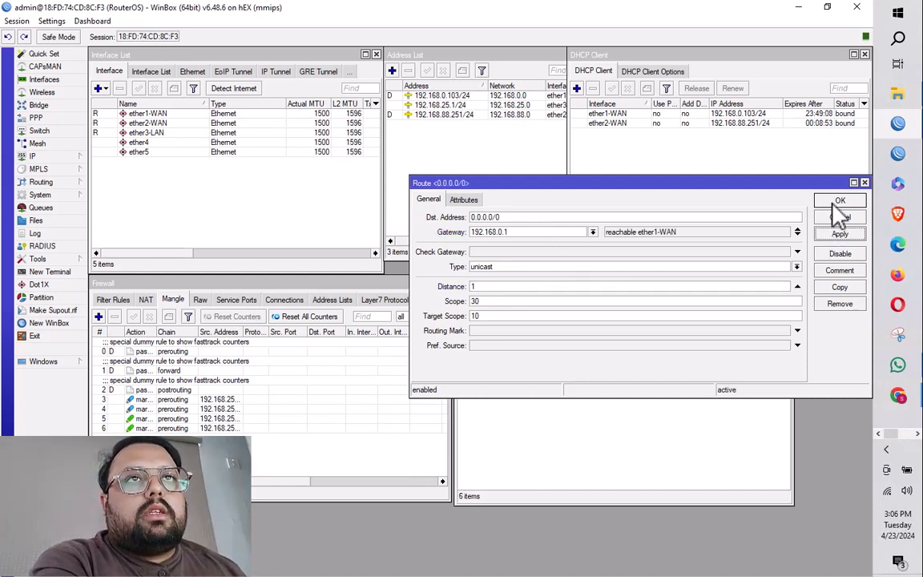
{"action": "left_click", "coordinate": [838, 201]}
{"action": "left_click", "coordinate": [463, 317]}
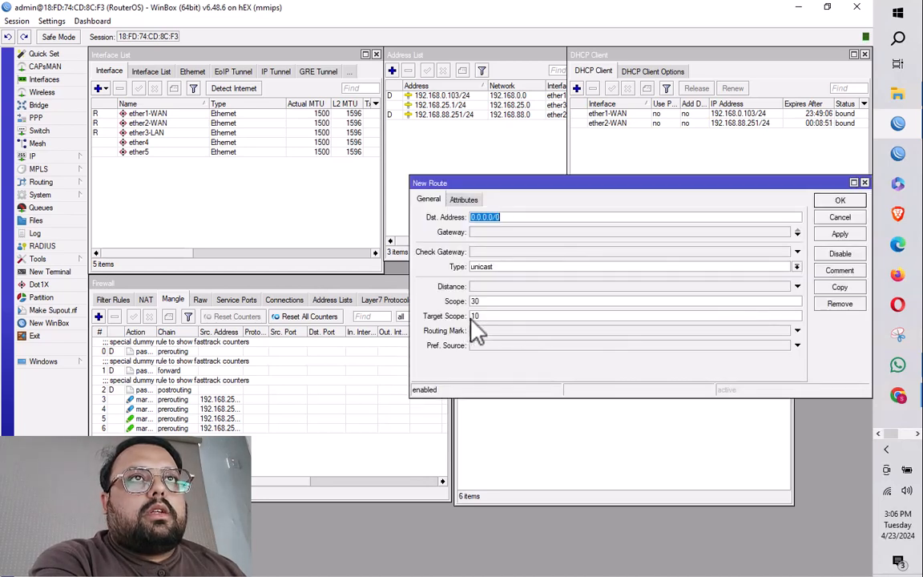
{"action": "type", "text": "192"}
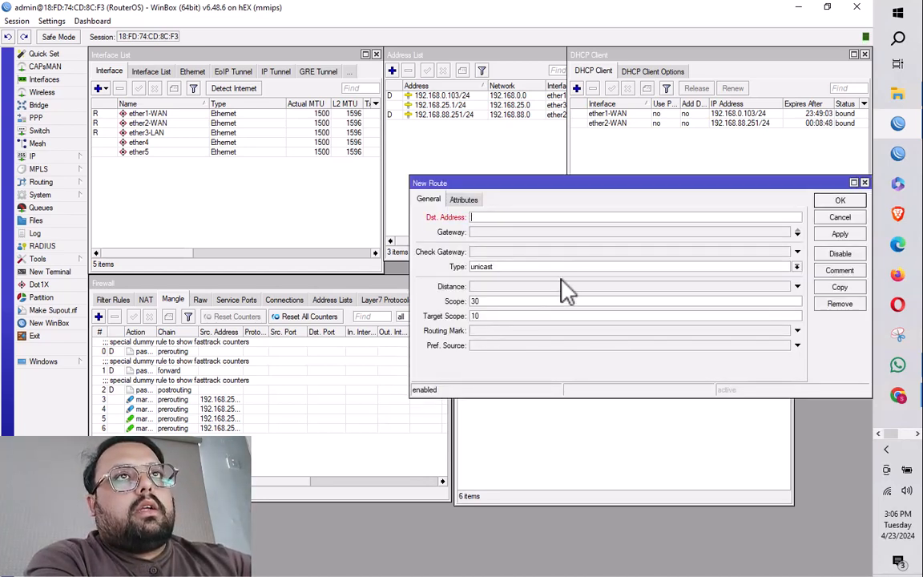
{"action": "left_click", "coordinate": [840, 217]}
Add a backup default route 0.0.0.0/0 via gateway 192.168.88.1 with distance 2 and no routing mark
{"action": "left_click", "coordinate": [464, 319]}
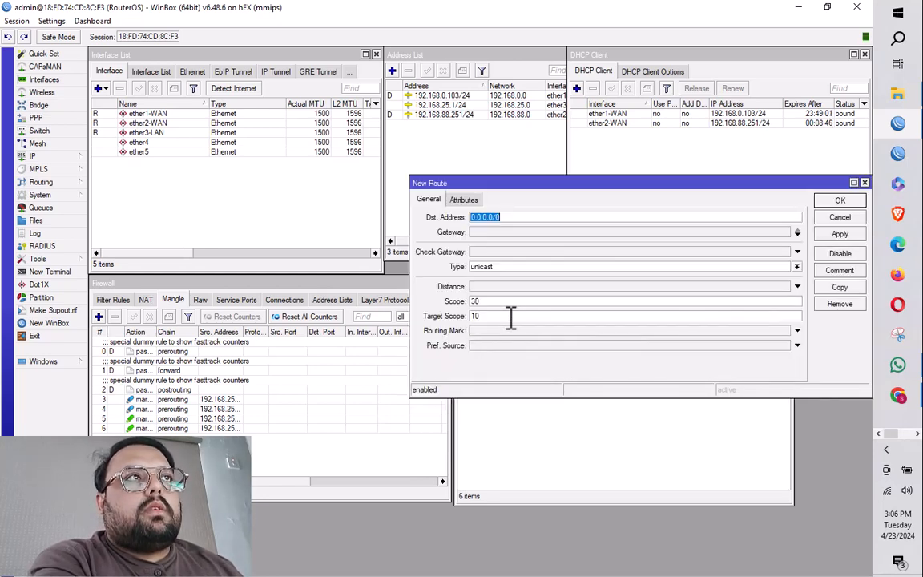
{"action": "left_click", "coordinate": [496, 232]}
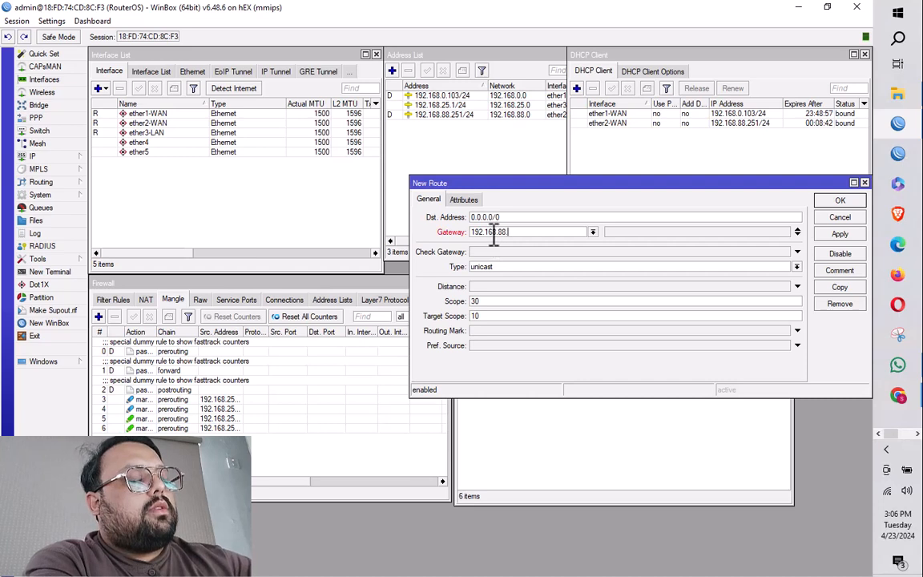
{"action": "left_click", "coordinate": [494, 288]}
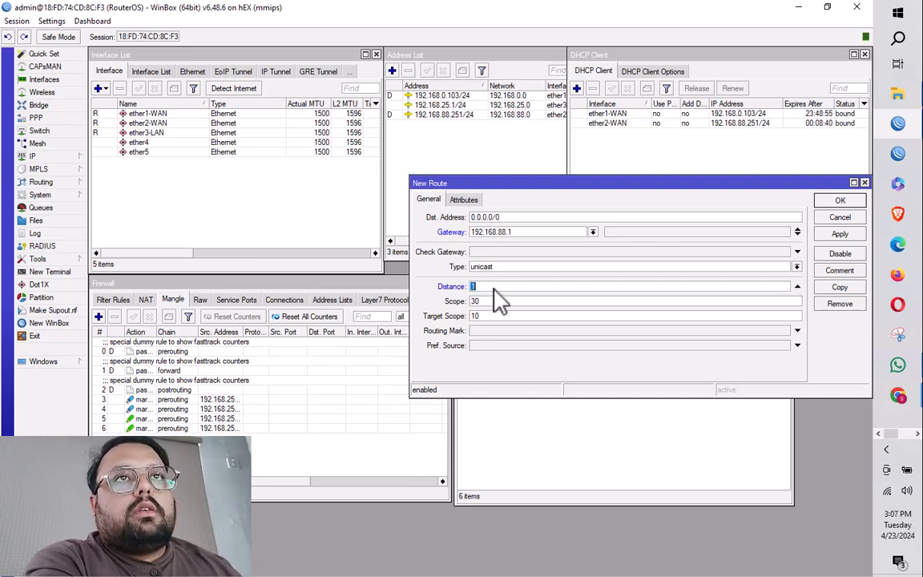
{"action": "left_click", "coordinate": [840, 201]}
Review the four static default routes, comparing the two with routing marks against the two without
{"action": "left_click", "coordinate": [517, 343]}
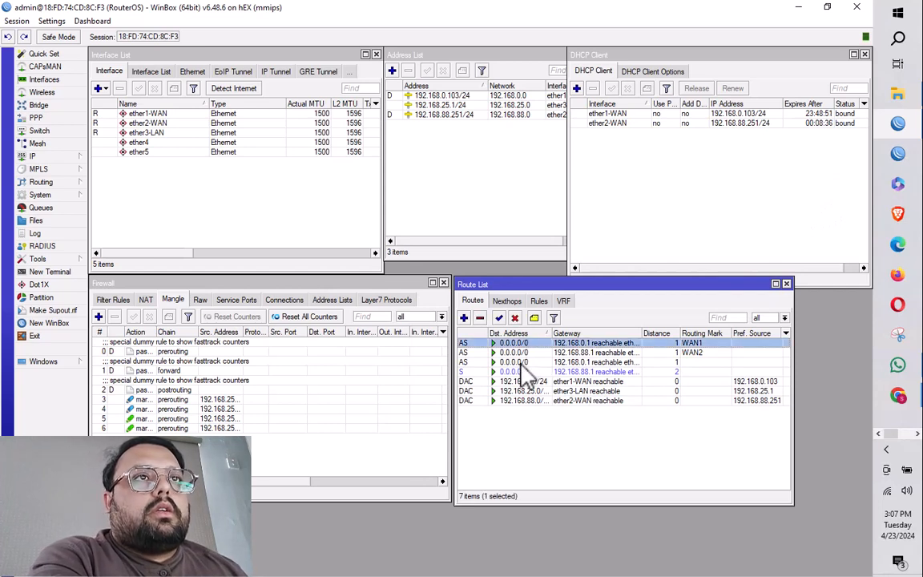
{"action": "left_click", "coordinate": [519, 373], "text": "shift"}
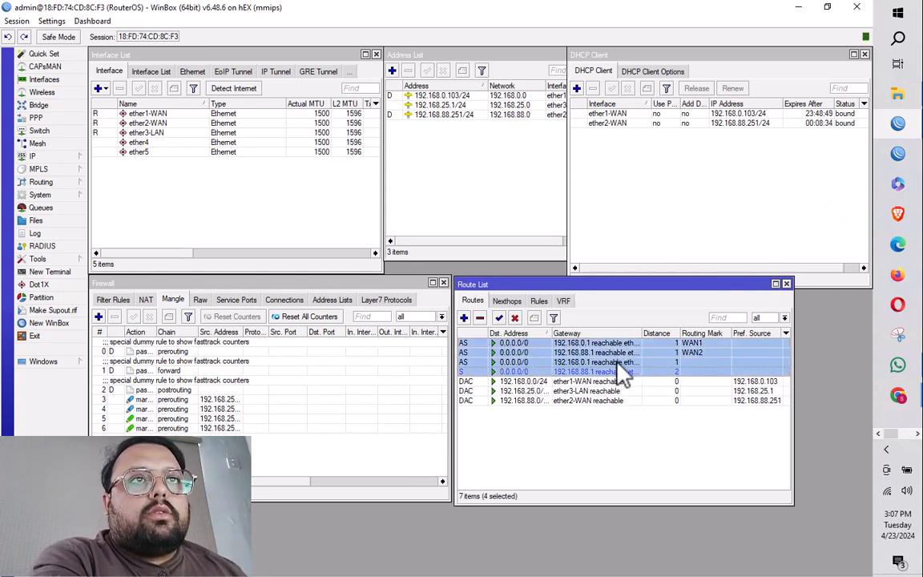
{"action": "left_click", "coordinate": [698, 345]}
{"action": "left_click", "coordinate": [693, 354]}
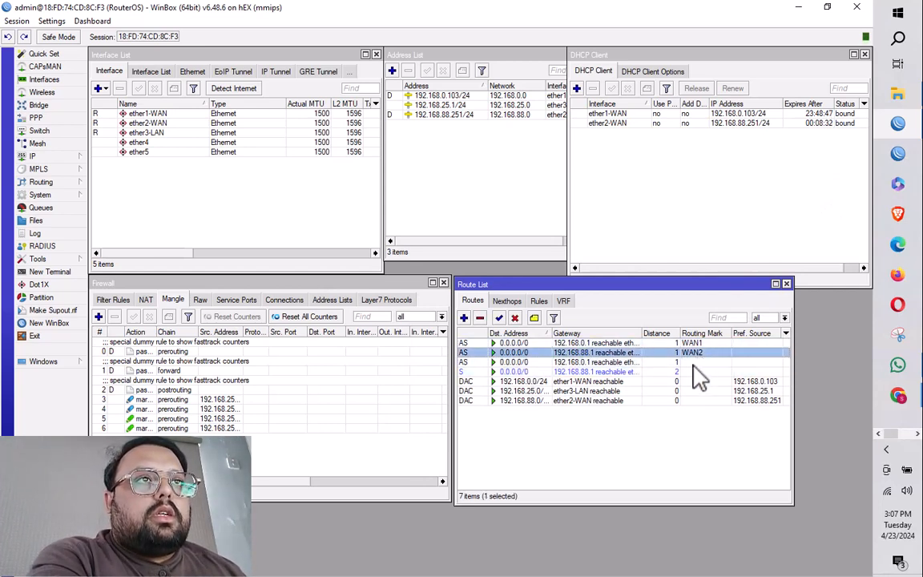
{"action": "left_click", "coordinate": [688, 362]}
{"action": "left_click", "coordinate": [684, 372], "text": "shift"}
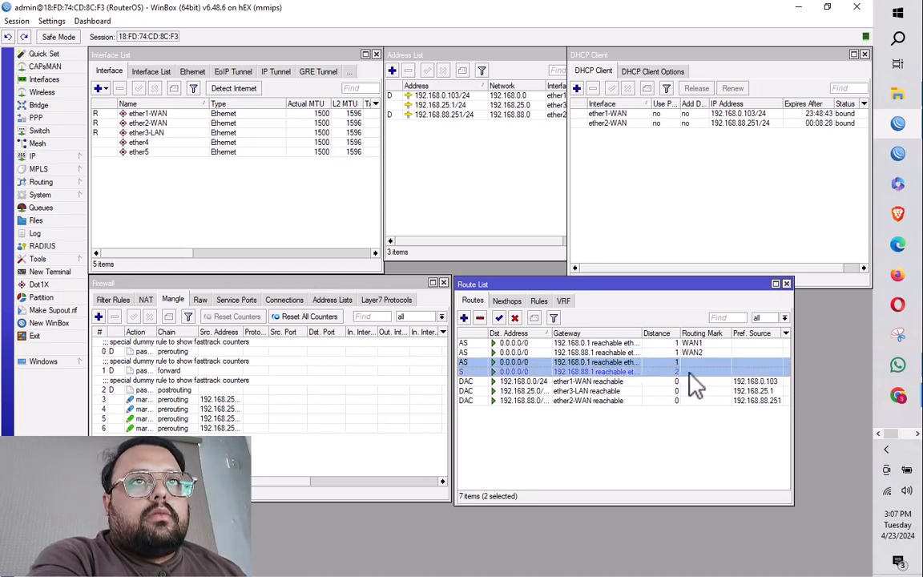
{"action": "left_click", "coordinate": [678, 429]}
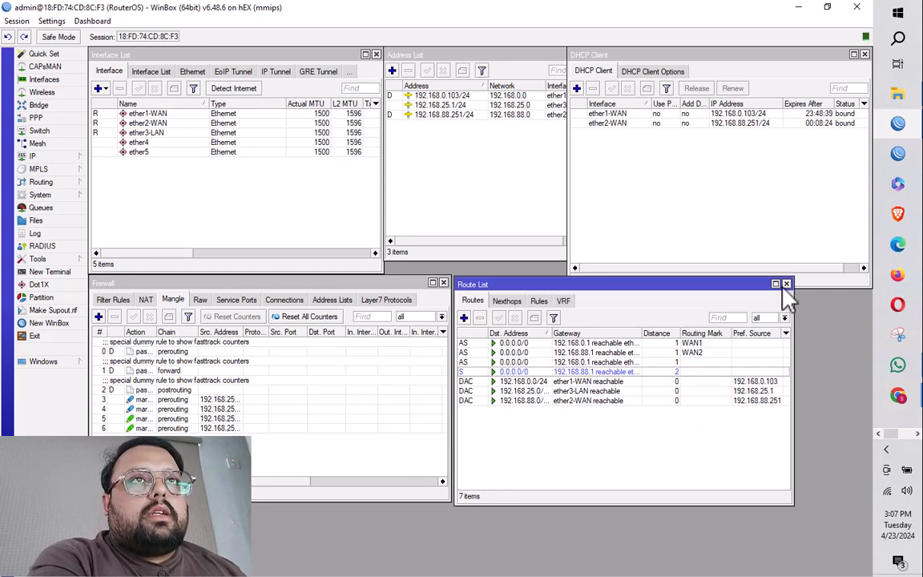
{"action": "left_click", "coordinate": [75, 159]}
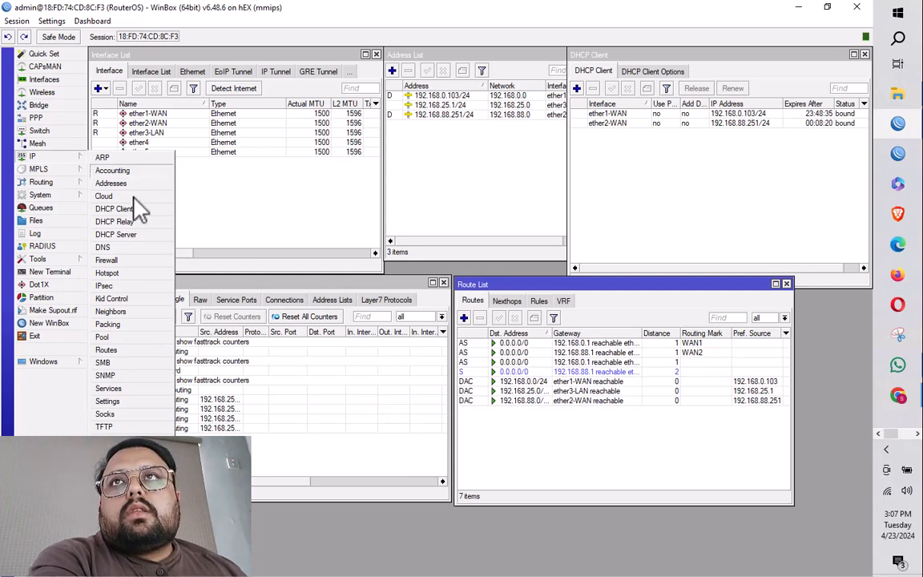
{"action": "left_click", "coordinate": [126, 238]}
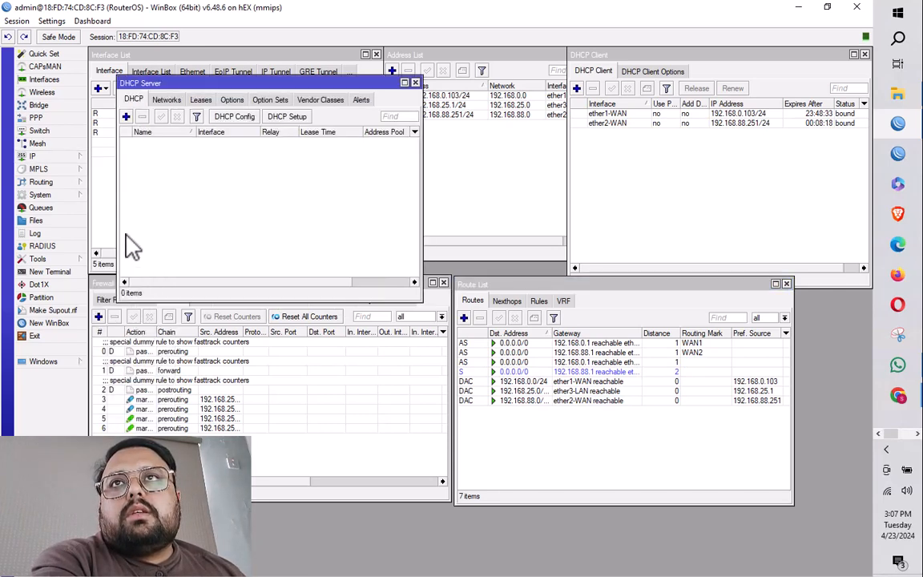
{"action": "left_click", "coordinate": [282, 118]}
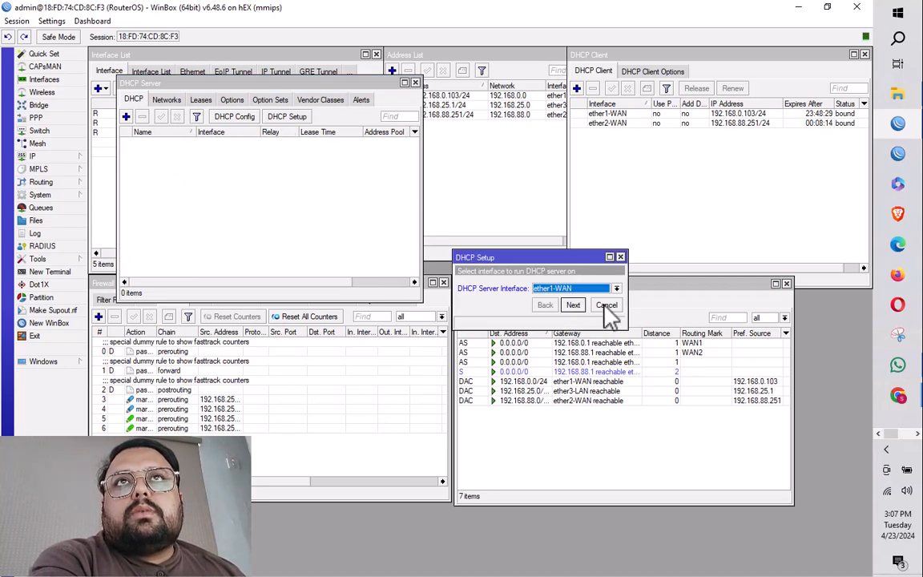
{"action": "left_click", "coordinate": [607, 304]}
{"action": "left_click", "coordinate": [415, 83]}
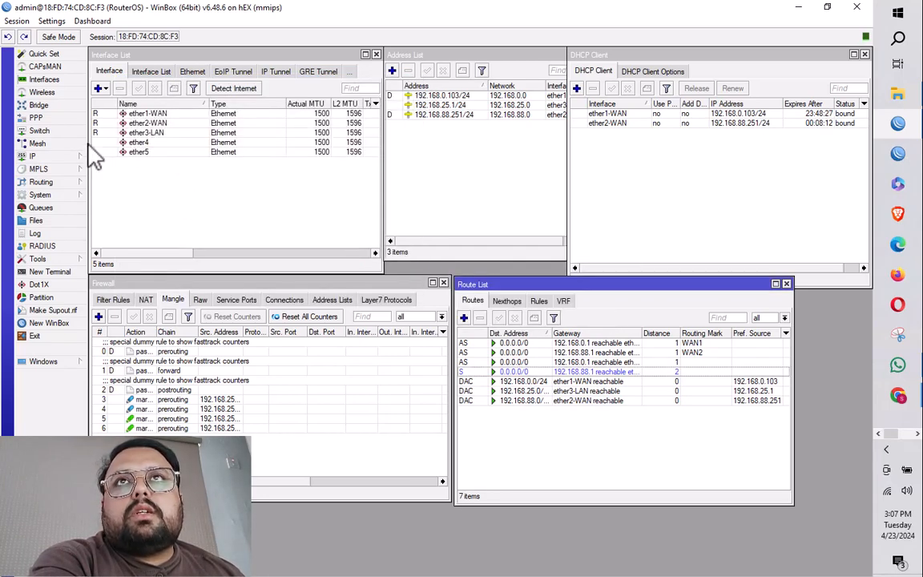
Start the DHCP server setup and choose ether3-LAN as the server interface
{"action": "left_click", "coordinate": [72, 156]}
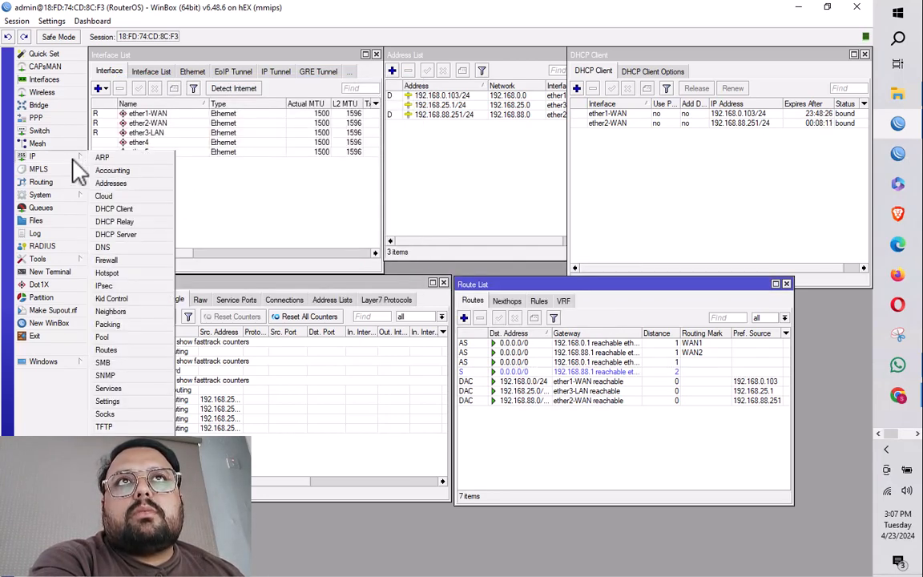
{"action": "left_click", "coordinate": [123, 236]}
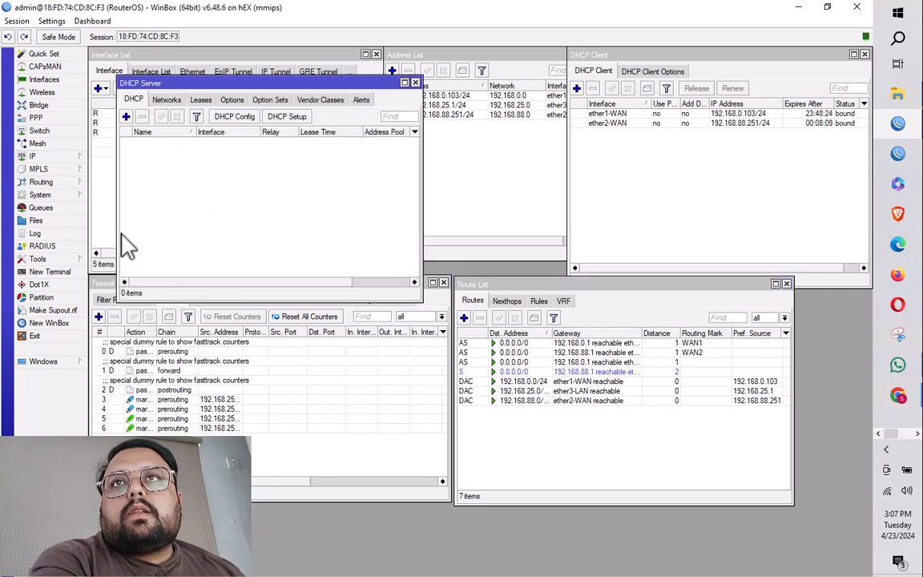
{"action": "left_click", "coordinate": [290, 119]}
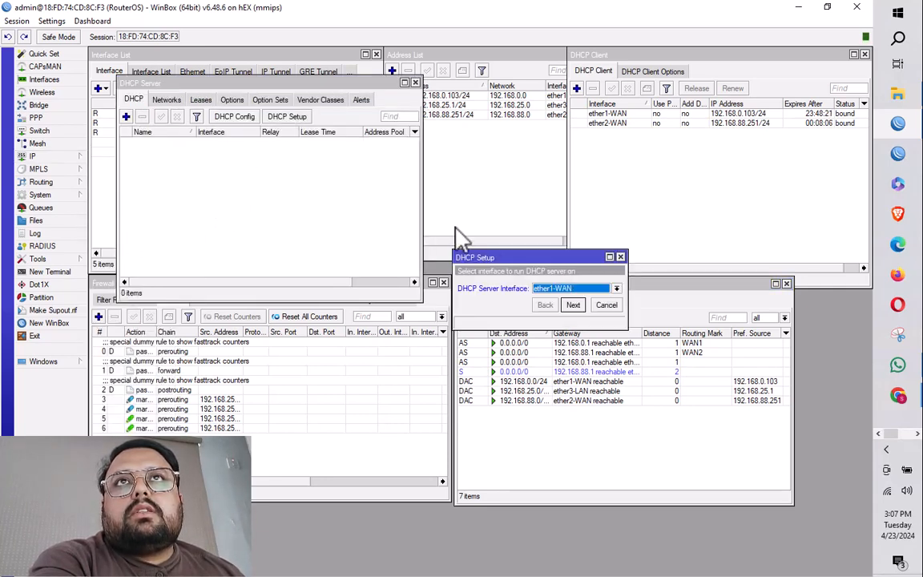
{"action": "left_click", "coordinate": [581, 289]}
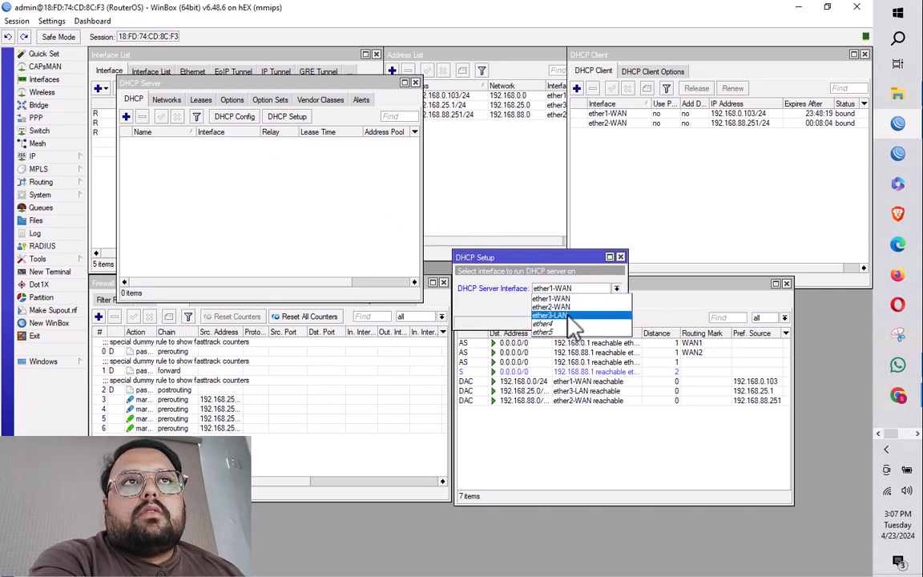
{"action": "left_click", "coordinate": [574, 315]}
{"action": "left_click", "coordinate": [574, 305]}
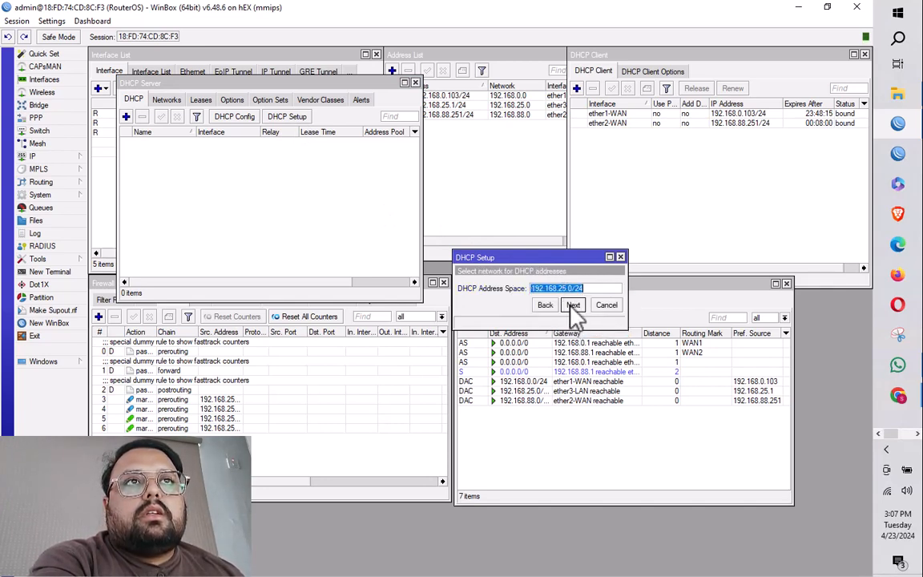
Complete the DHCP setup with network 192.168.25.0/24, gateway 192.168.25.1, pool 192.168.25.2-192.168.25.254, and DNS servers 8.8.8.8 and 8.8.4.4
{"action": "left_click", "coordinate": [572, 306]}
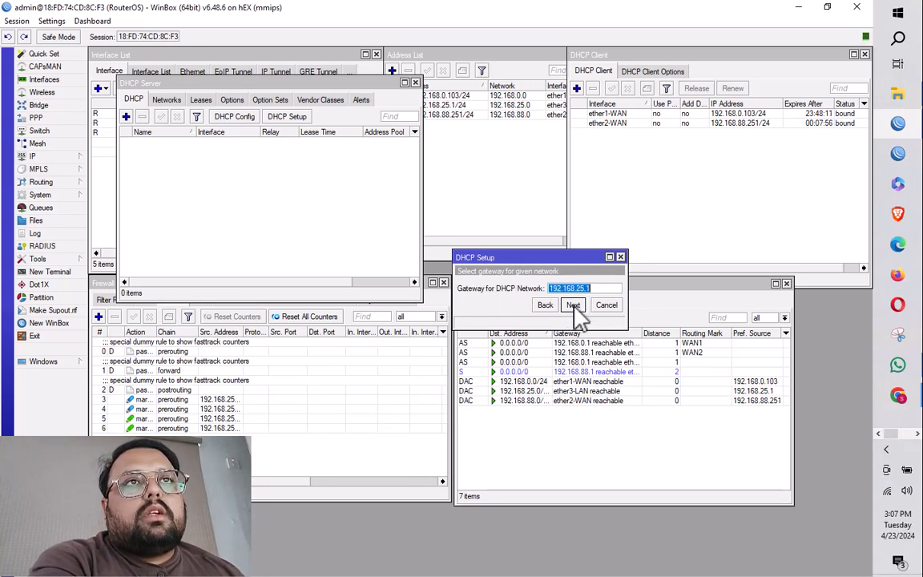
{"action": "left_click", "coordinate": [574, 307]}
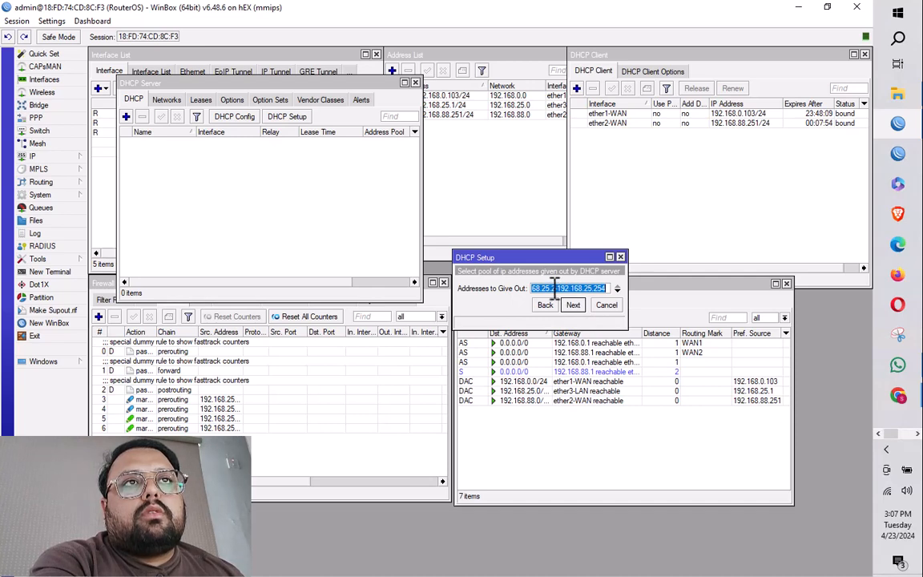
{"action": "left_click", "coordinate": [553, 288]}
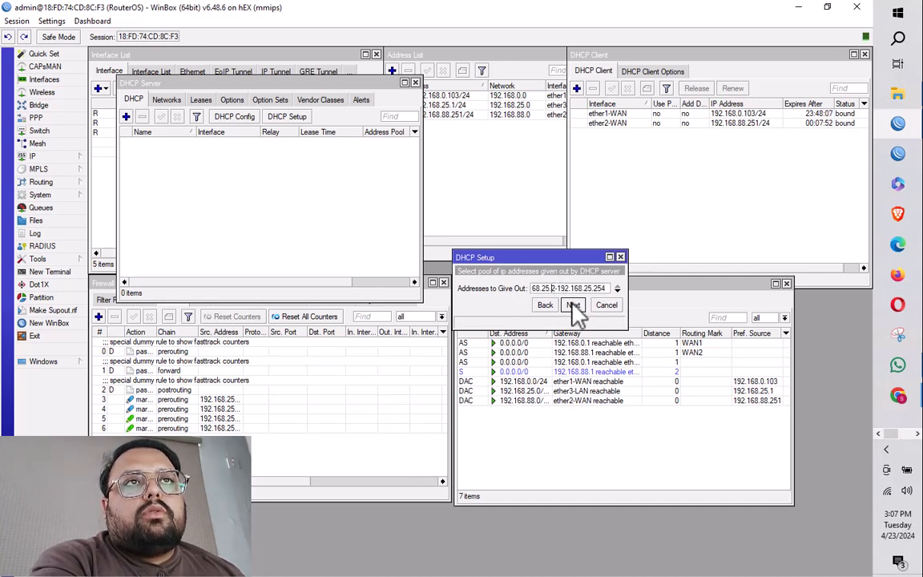
{"action": "left_click", "coordinate": [573, 305]}
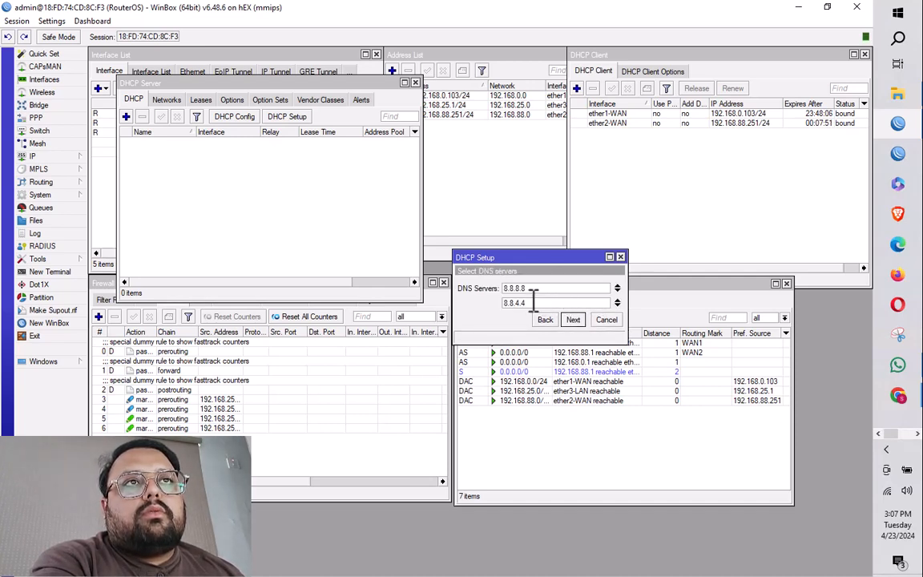
{"action": "left_click", "coordinate": [573, 320]}
{"action": "left_click", "coordinate": [574, 320]}
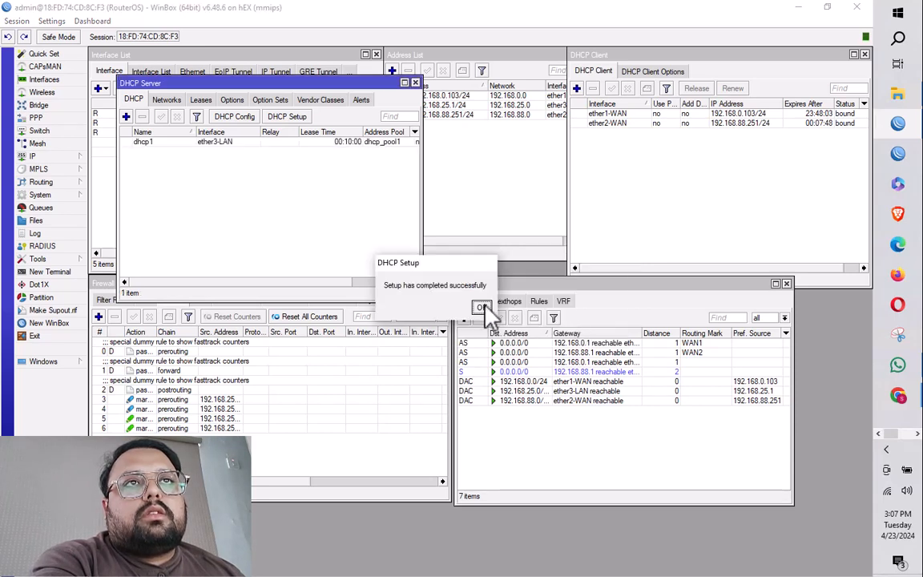
{"action": "left_click", "coordinate": [440, 290]}
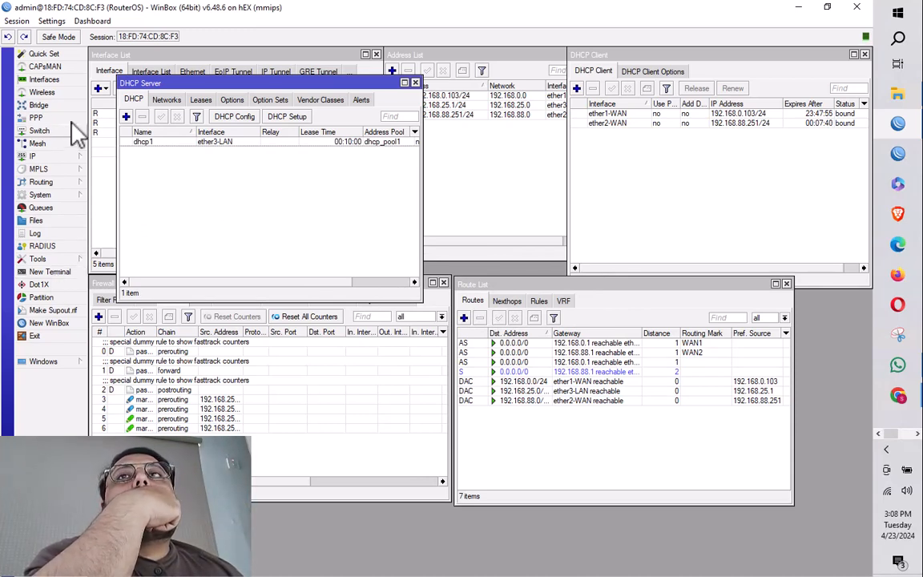
{"action": "left_click", "coordinate": [415, 82]}
Widen the interface list to show traffic rates, and ping 8.8.8.8 from a new router terminal
{"action": "mouse_move", "coordinate": [172, 253]}
{"action": "left_mouse_down"}
{"action": "mouse_move", "coordinate": [249, 260]}
{"action": "mouse_move", "coordinate": [179, 261]}
{"action": "left_mouse_up"}
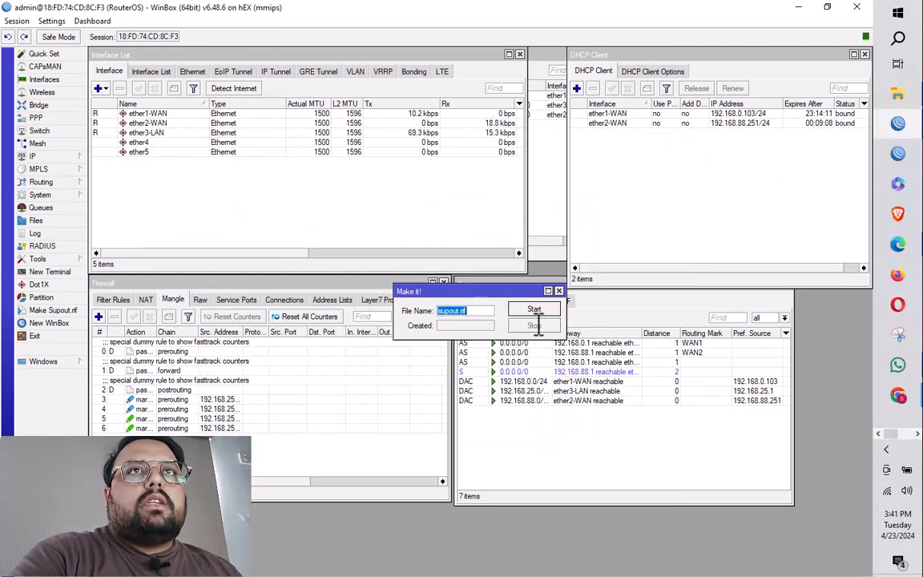
{"action": "left_click", "coordinate": [559, 290]}
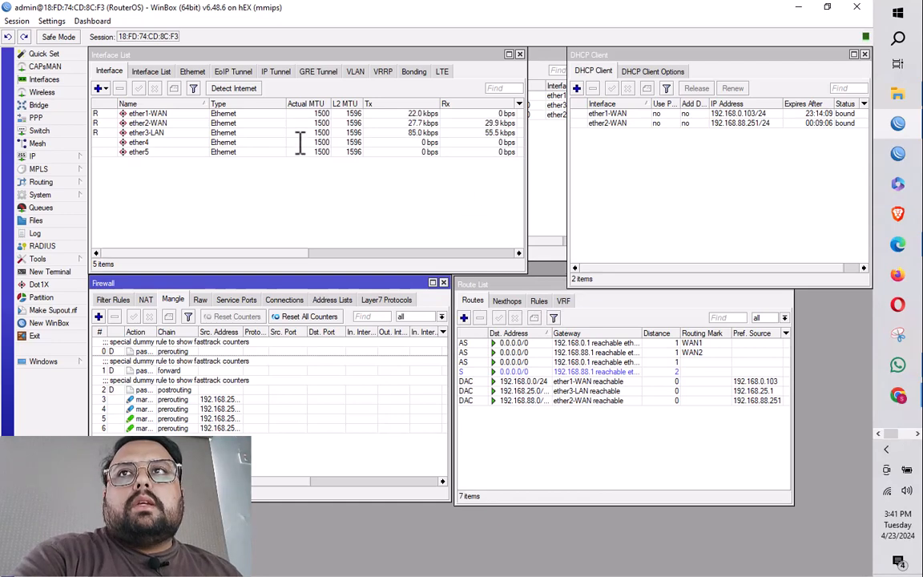
{"action": "left_click", "coordinate": [58, 272]}
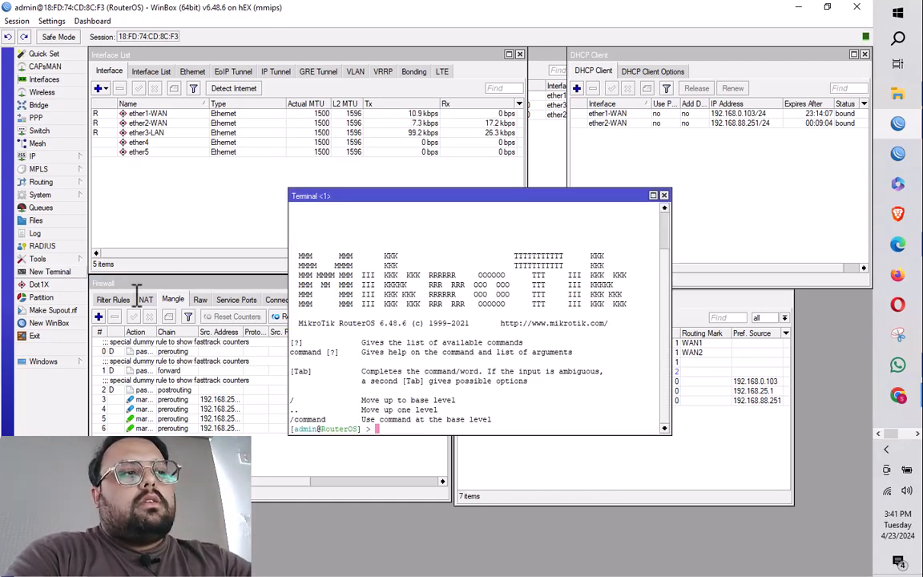
{"action": "type", "text": "ping 8.8.8.8"}
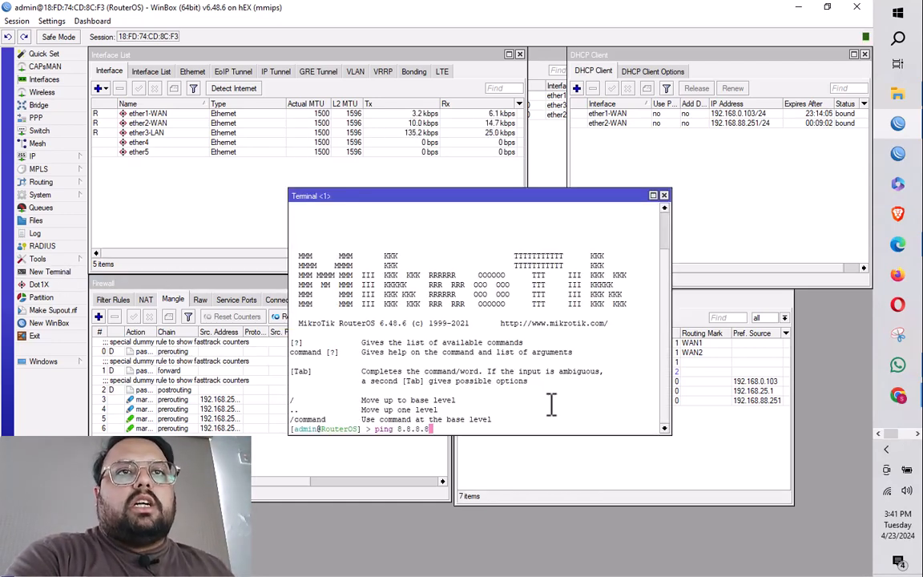
{"action": "key", "text": "Return"}
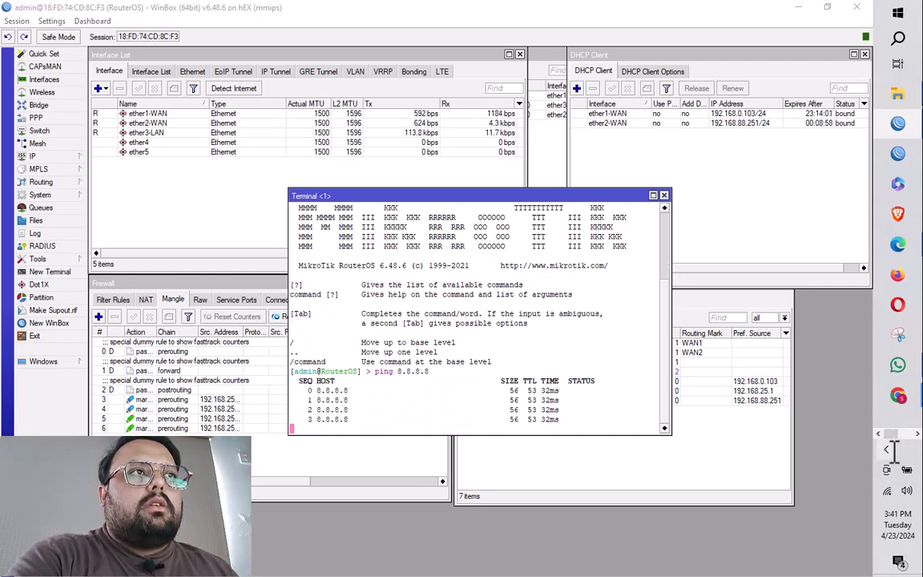
Check the IPv4 connectivity in the PC's already open Ethernet 2 status window, and close it
{"action": "left_click", "coordinate": [889, 450]}
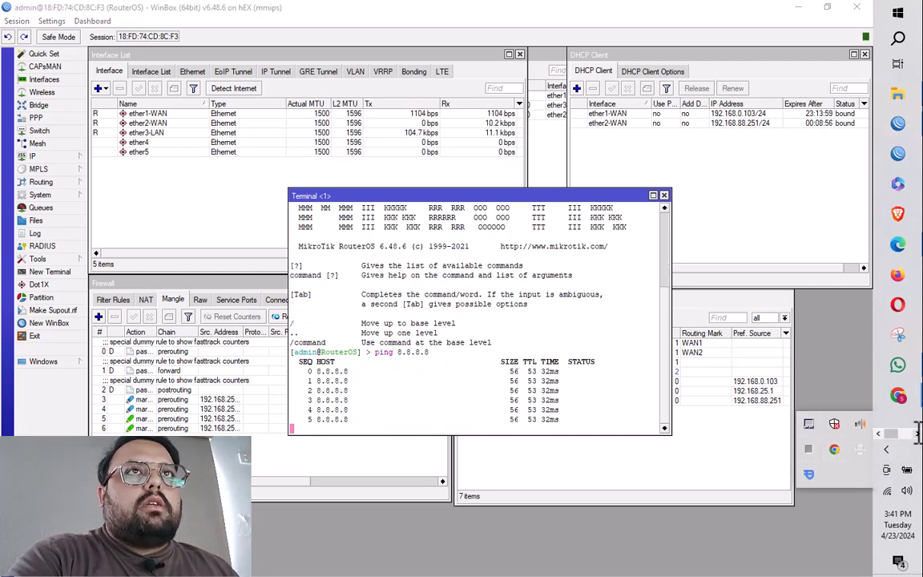
{"action": "left_click", "coordinate": [918, 434]}
{"action": "mouse_move", "coordinate": [904, 246]}
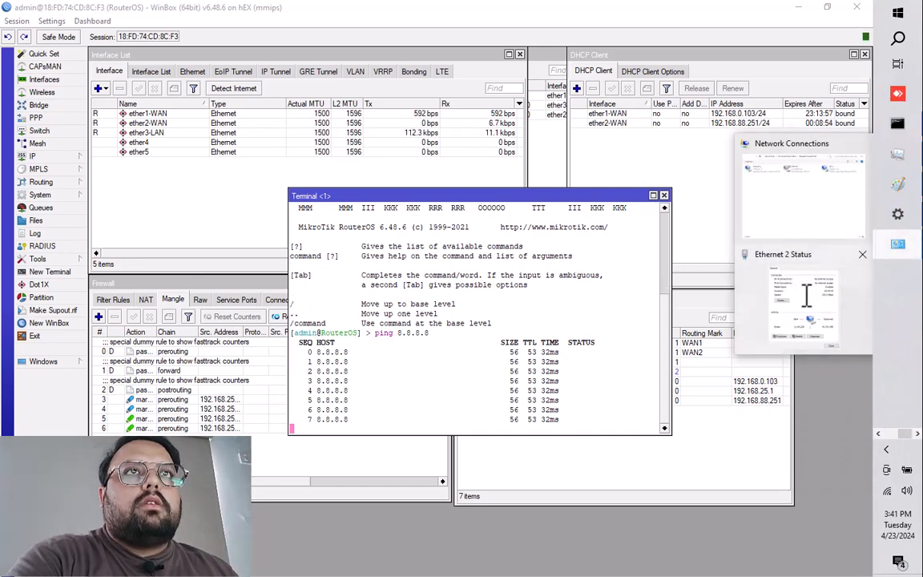
{"action": "left_click", "coordinate": [802, 295]}
{"action": "left_click", "coordinate": [587, 170]}
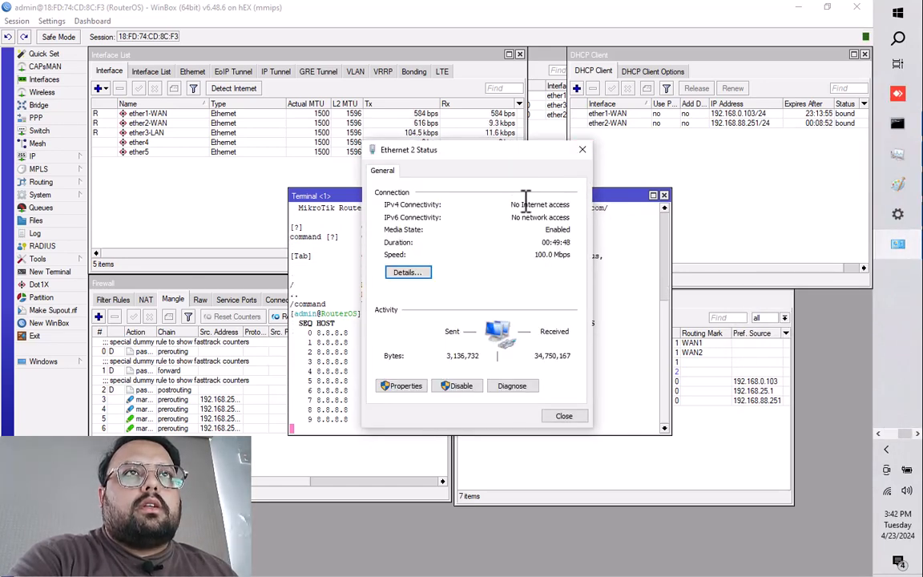
{"action": "left_click", "coordinate": [582, 149]}
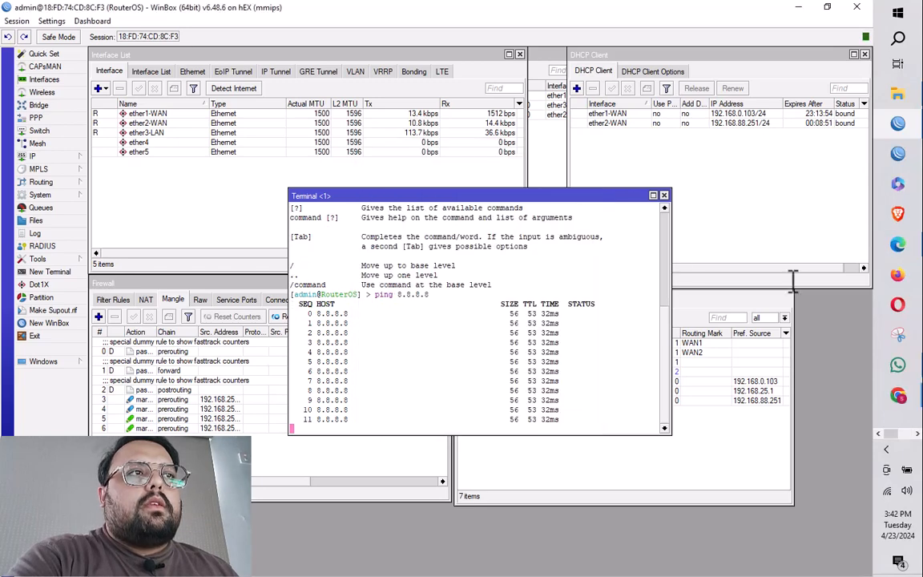
Switch to Windows Network Connections, recheck the Ethernet 2 adapter's status, and return to WinBox
{"action": "left_click", "coordinate": [917, 434]}
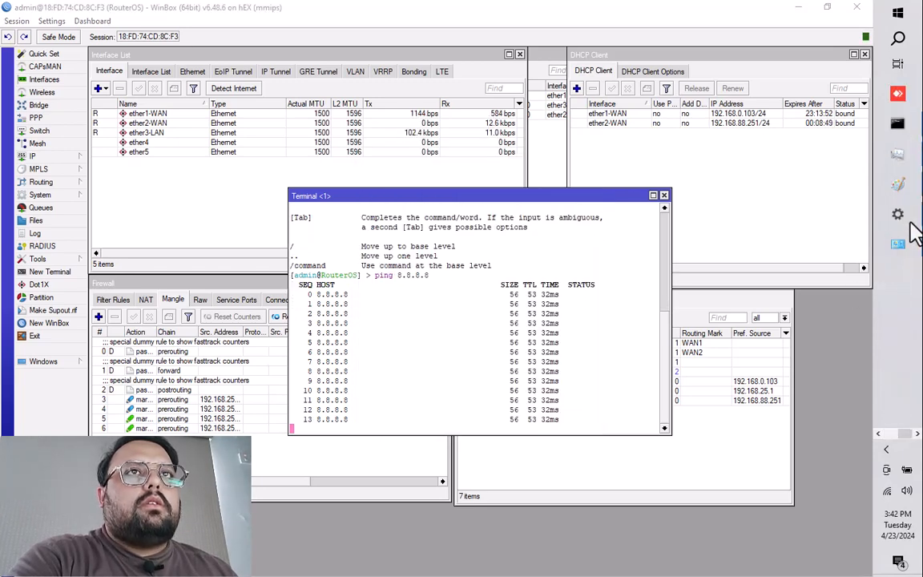
{"action": "left_click", "coordinate": [909, 216]}
{"action": "left_click", "coordinate": [904, 244]}
{"action": "left_click", "coordinate": [222, 233]}
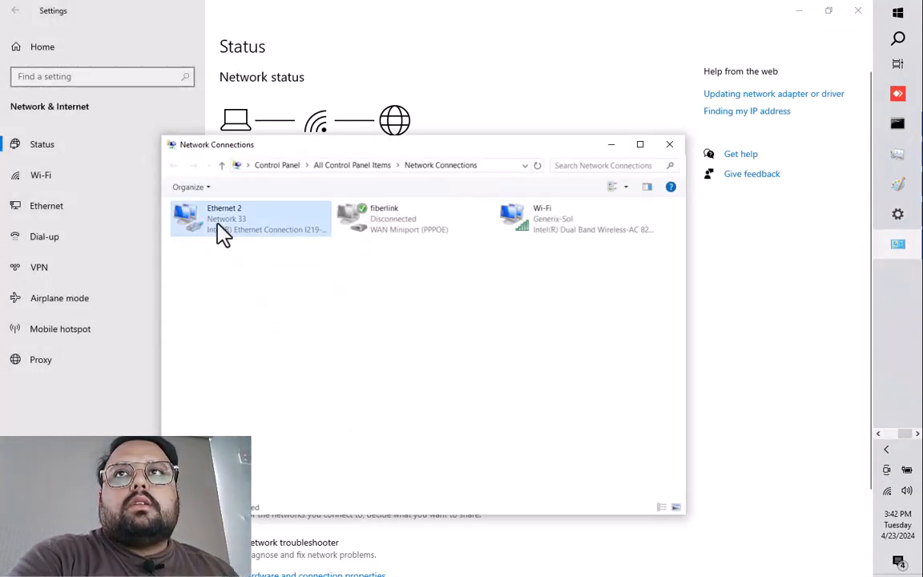
{"action": "right_click", "coordinate": [224, 234]}
{"action": "left_click", "coordinate": [197, 248]}
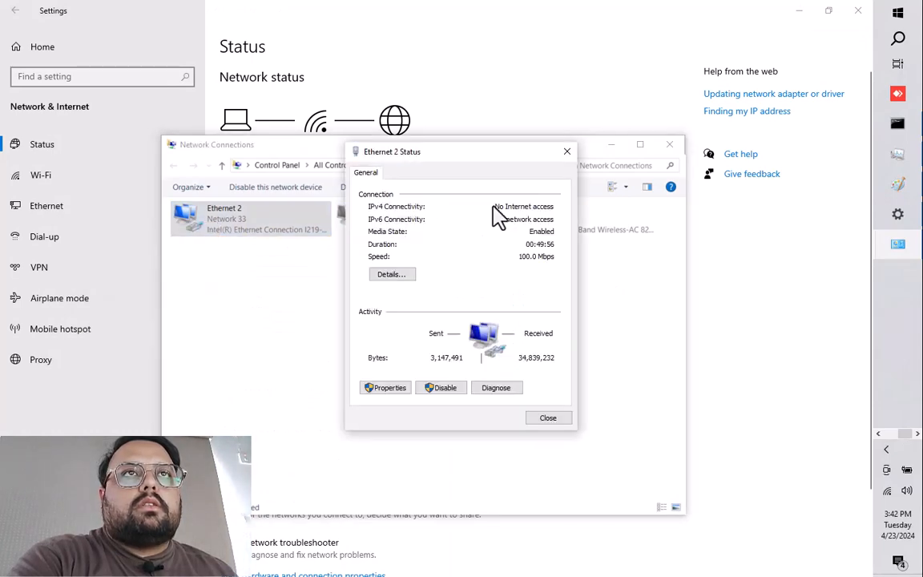
{"action": "left_click", "coordinate": [567, 152]}
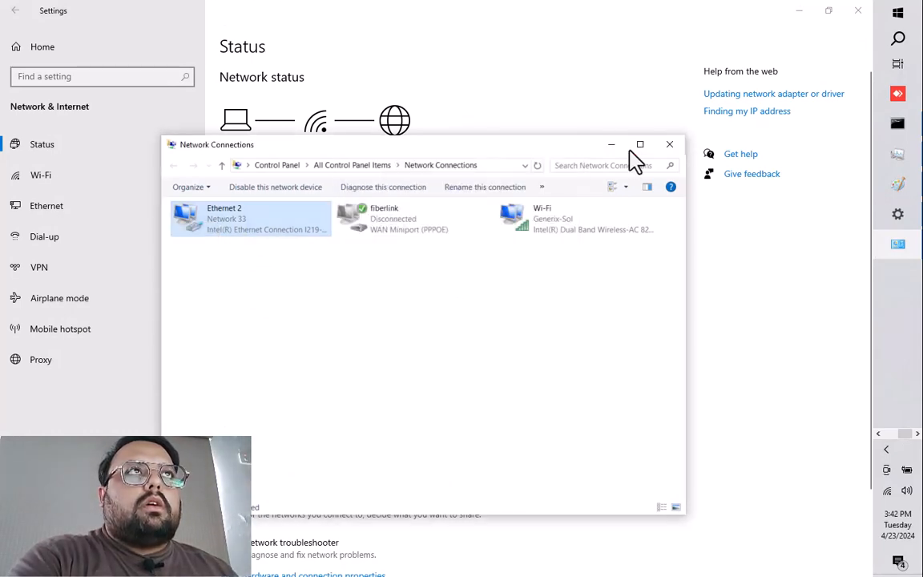
{"action": "left_click", "coordinate": [611, 145]}
{"action": "left_click", "coordinate": [799, 11]}
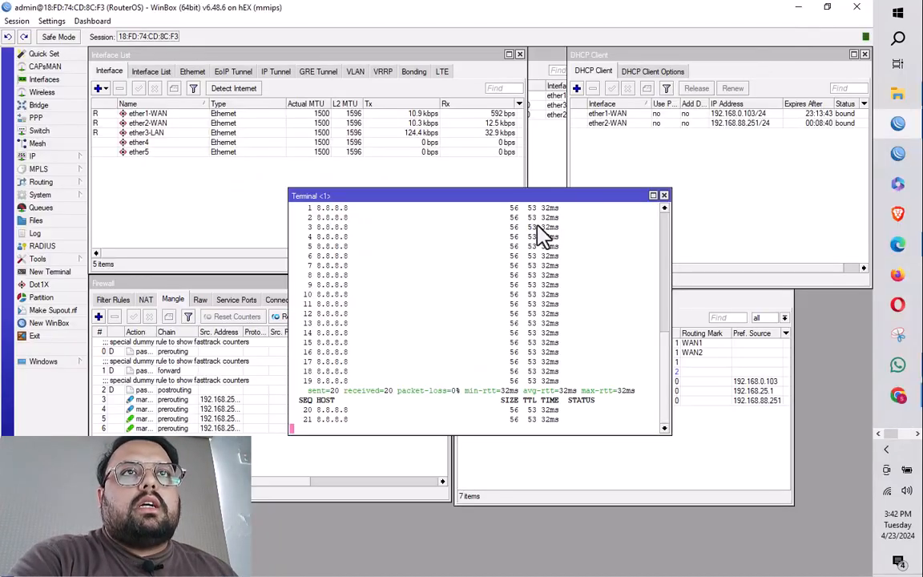
Close the ping terminal and show the firewall's NAT rules
{"action": "left_click", "coordinate": [664, 196]}
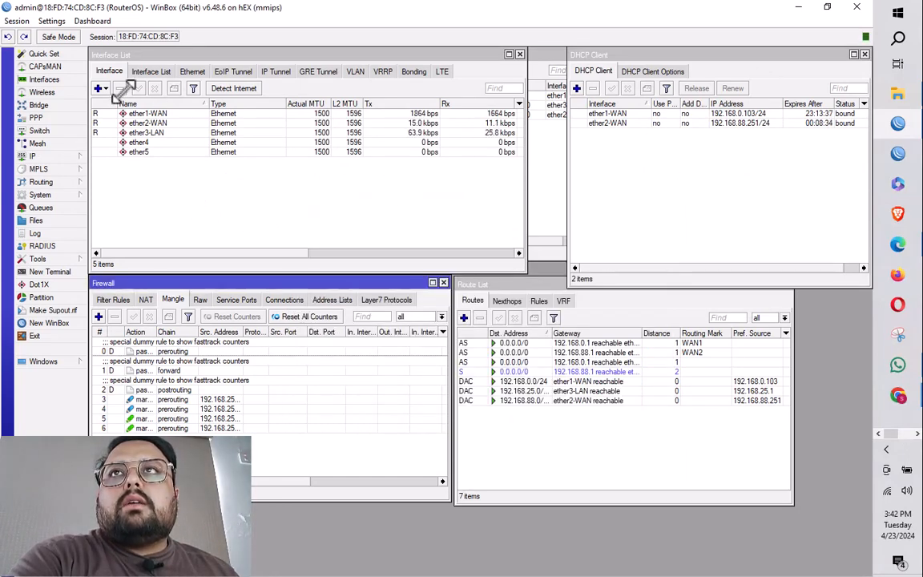
{"action": "left_click", "coordinate": [58, 155]}
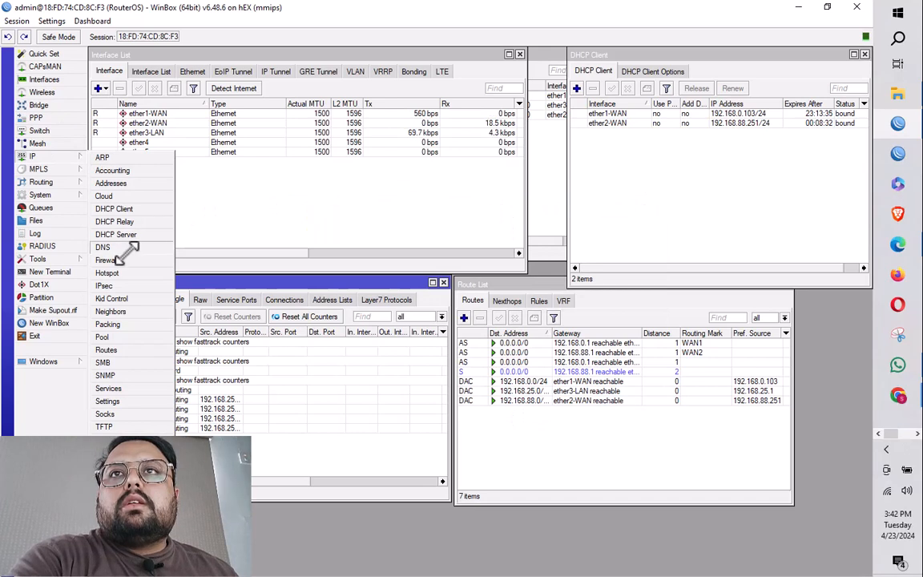
{"action": "left_click", "coordinate": [146, 299]}
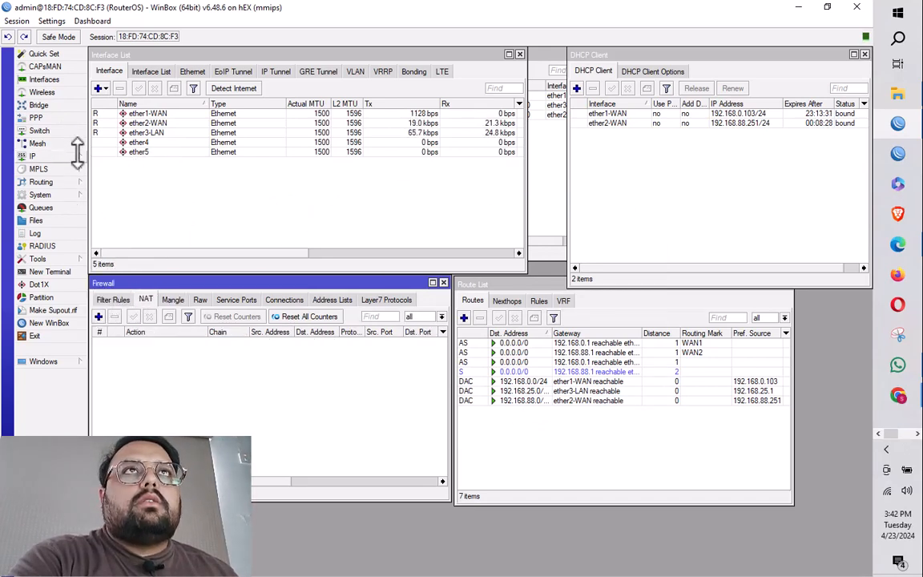
Copy the network address 192.168.25.0 from the ether3-LAN address entry, leaving the entry without changes
{"action": "left_click", "coordinate": [560, 53]}
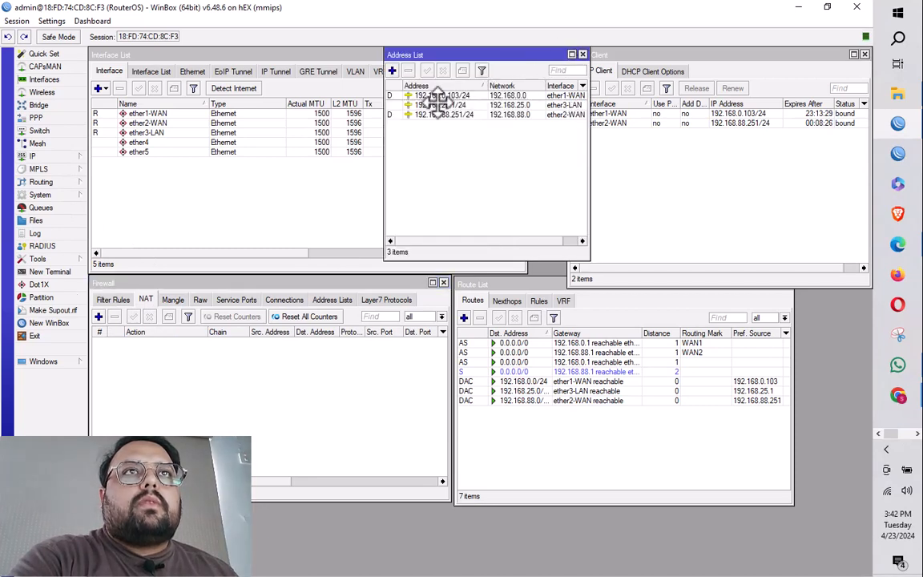
{"action": "double_click", "coordinate": [479, 105]}
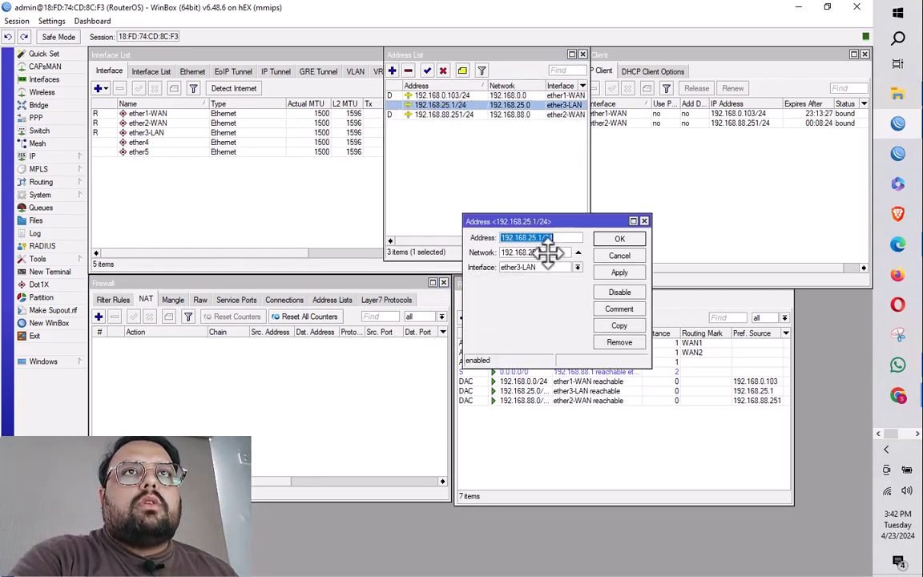
{"action": "key", "text": "Tab"}
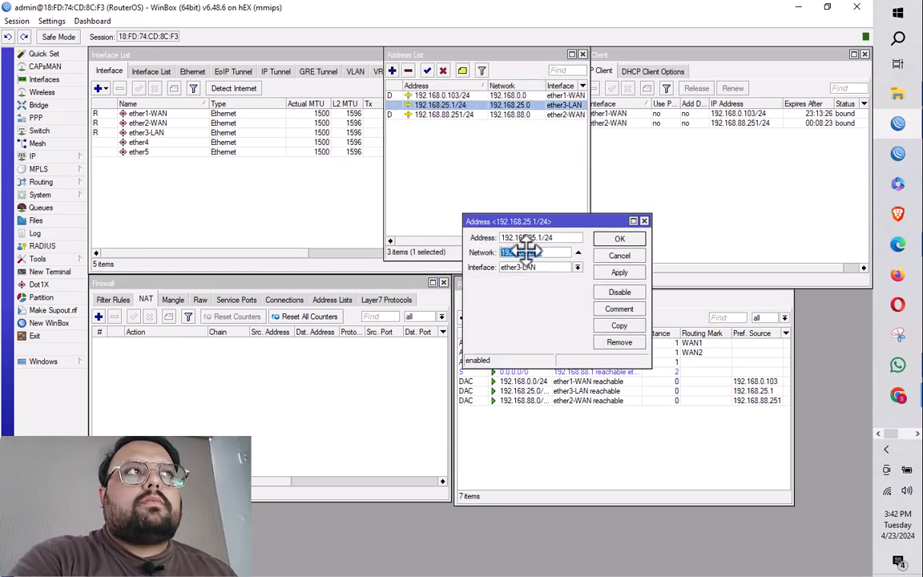
{"action": "right_click", "coordinate": [525, 251]}
{"action": "left_click", "coordinate": [547, 274]}
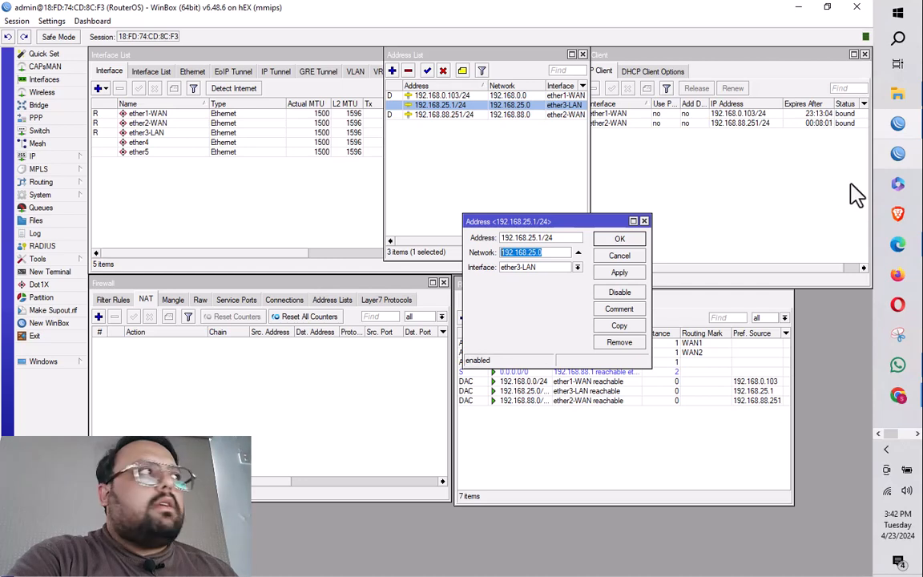
{"action": "right_click", "coordinate": [549, 266]}
{"action": "left_click", "coordinate": [569, 275]}
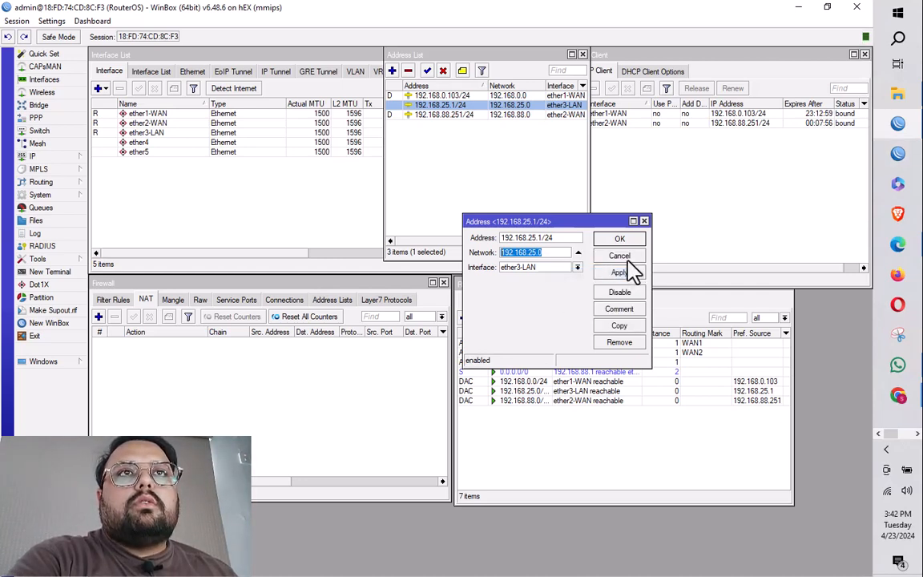
{"action": "left_click", "coordinate": [620, 255]}
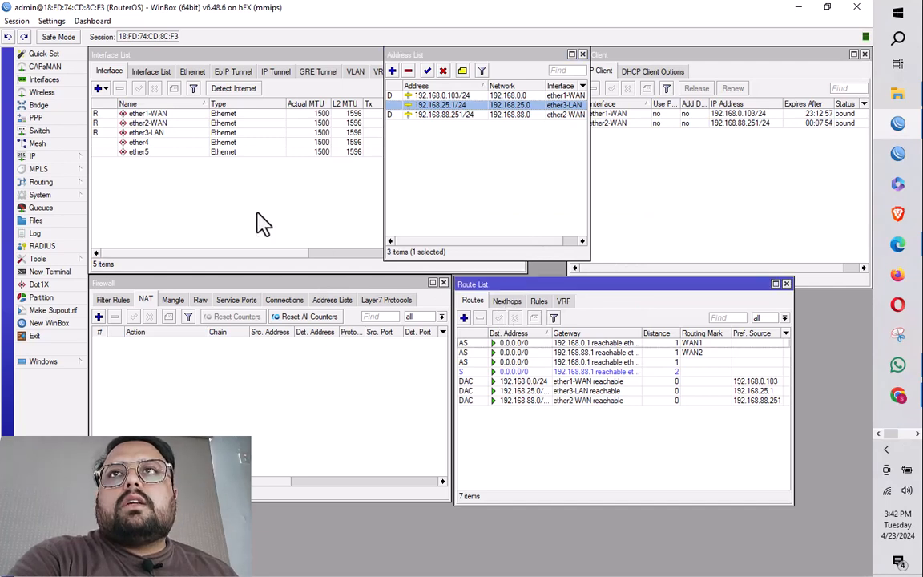
Start a new firewall NAT rule in the srcnat chain with source address 192.168.25.0/24
{"action": "left_click", "coordinate": [32, 156]}
{"action": "left_click", "coordinate": [107, 262]}
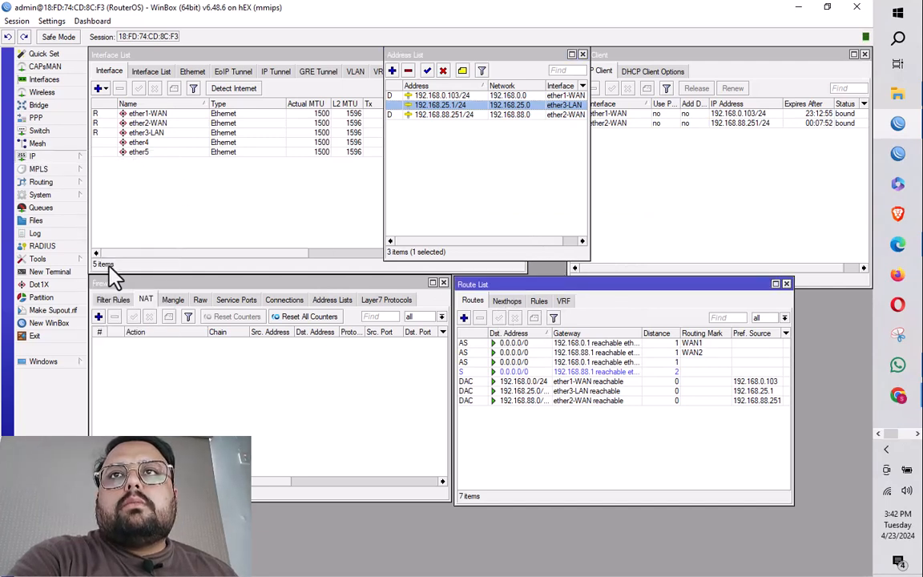
{"action": "left_click", "coordinate": [171, 301]}
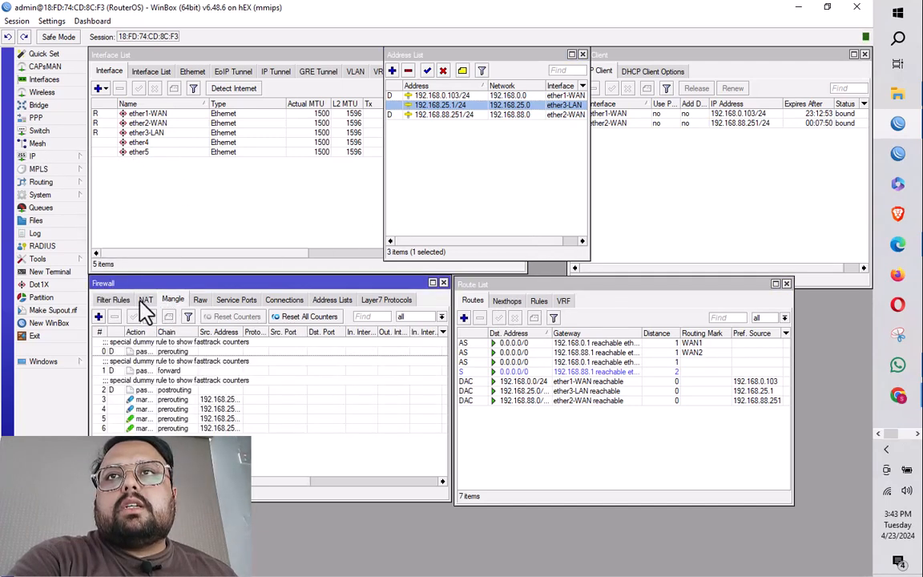
{"action": "left_click", "coordinate": [146, 301]}
{"action": "left_click", "coordinate": [98, 318]}
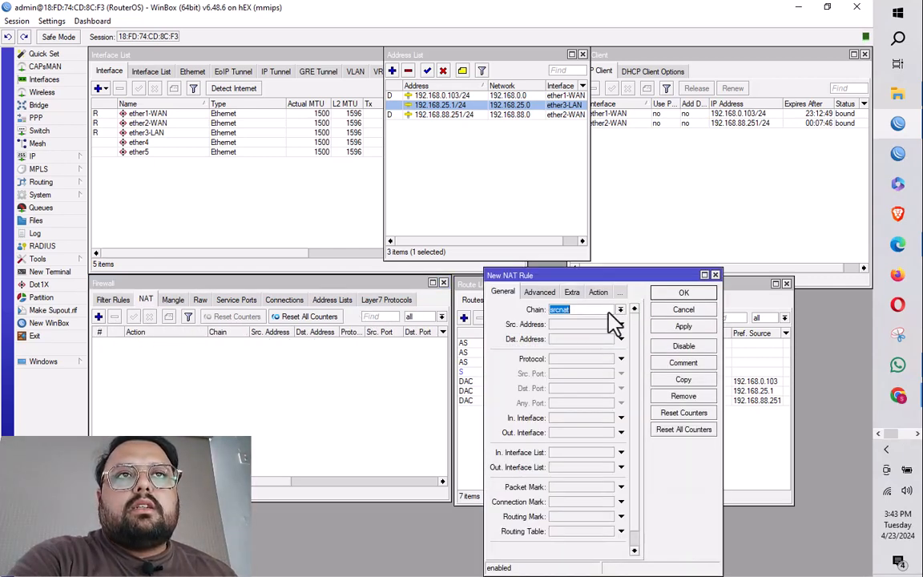
{"action": "left_click", "coordinate": [560, 325]}
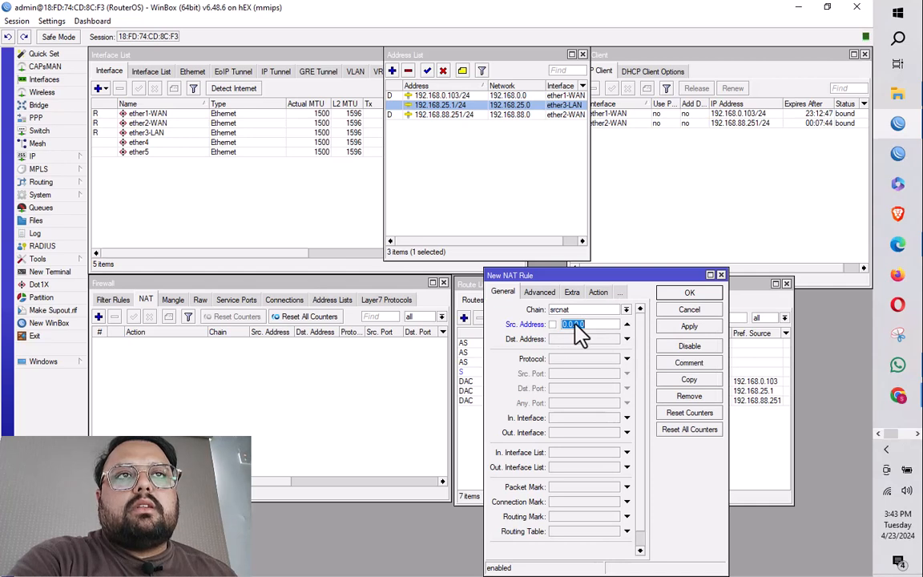
{"action": "right_click", "coordinate": [577, 326]}
{"action": "left_click", "coordinate": [601, 360]}
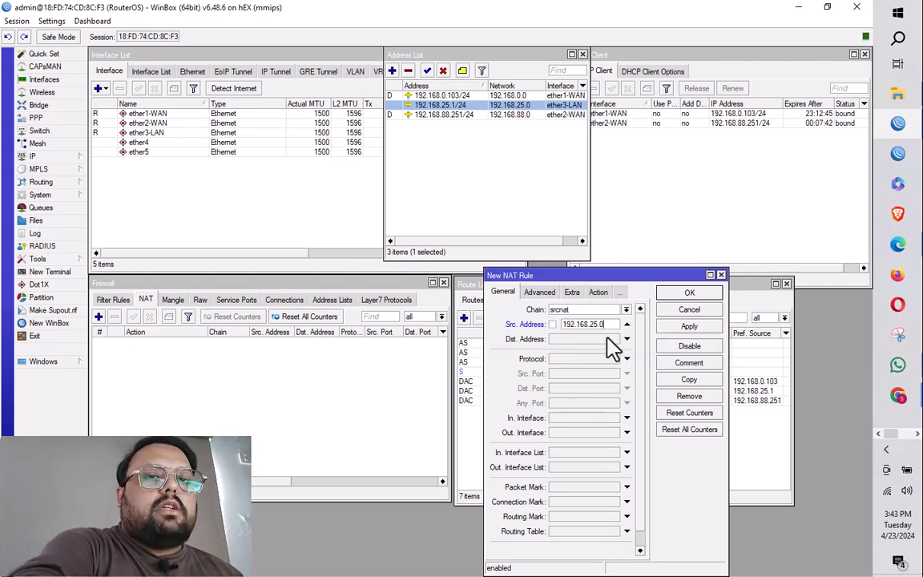
{"action": "type", "text": "/24"}
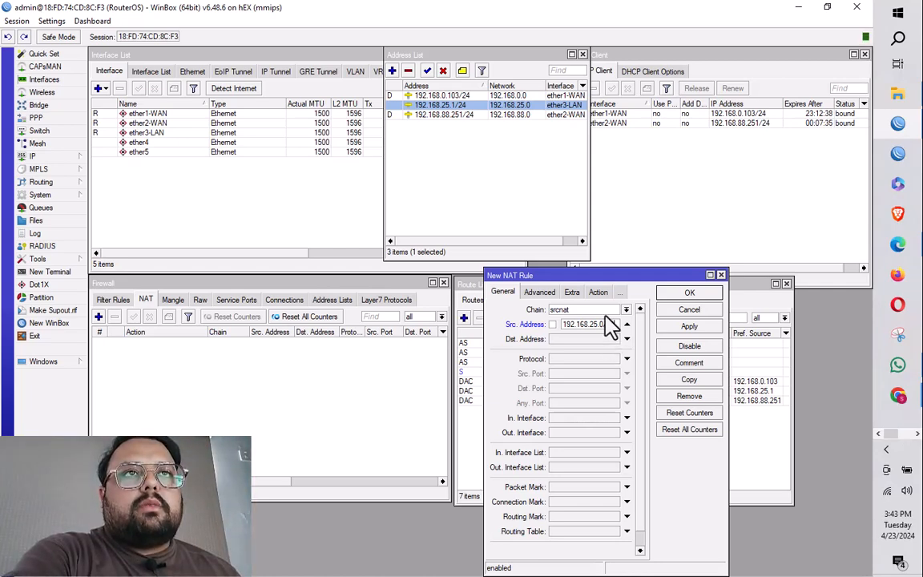
Set the new NAT rule's action to masquerade, save the rule, and select it in the NAT list
{"action": "left_click", "coordinate": [598, 292]}
{"action": "left_click", "coordinate": [579, 311]}
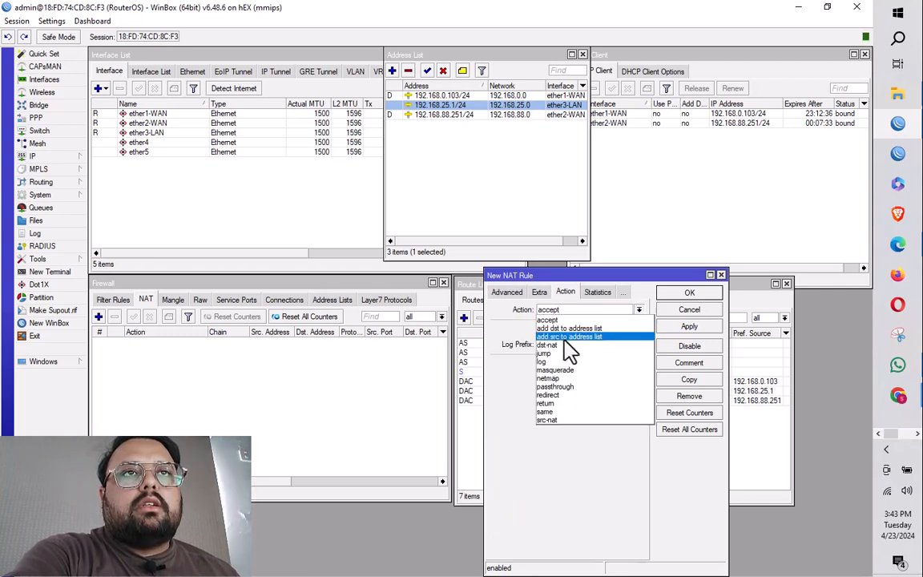
{"action": "left_click", "coordinate": [566, 370]}
{"action": "left_click", "coordinate": [689, 326]}
{"action": "left_click", "coordinate": [690, 293]}
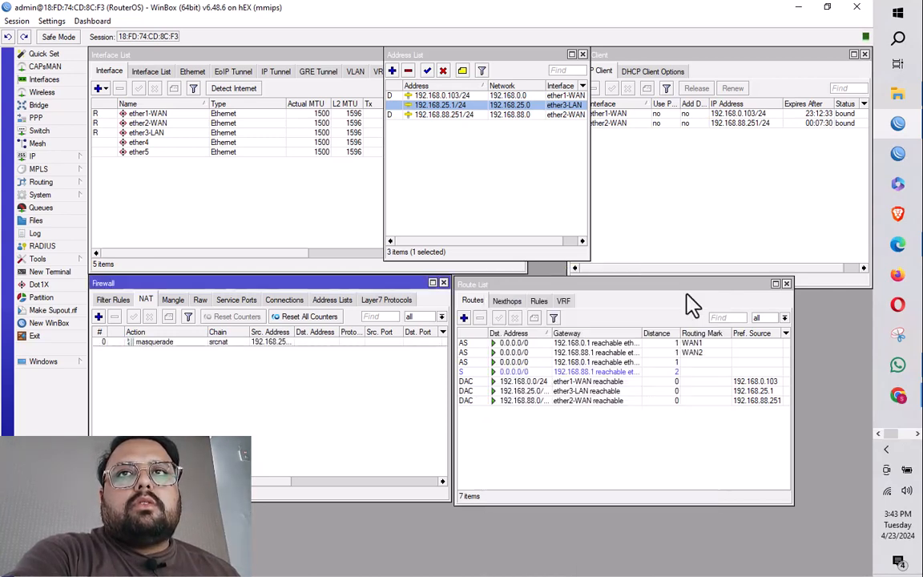
{"action": "left_click", "coordinate": [262, 343]}
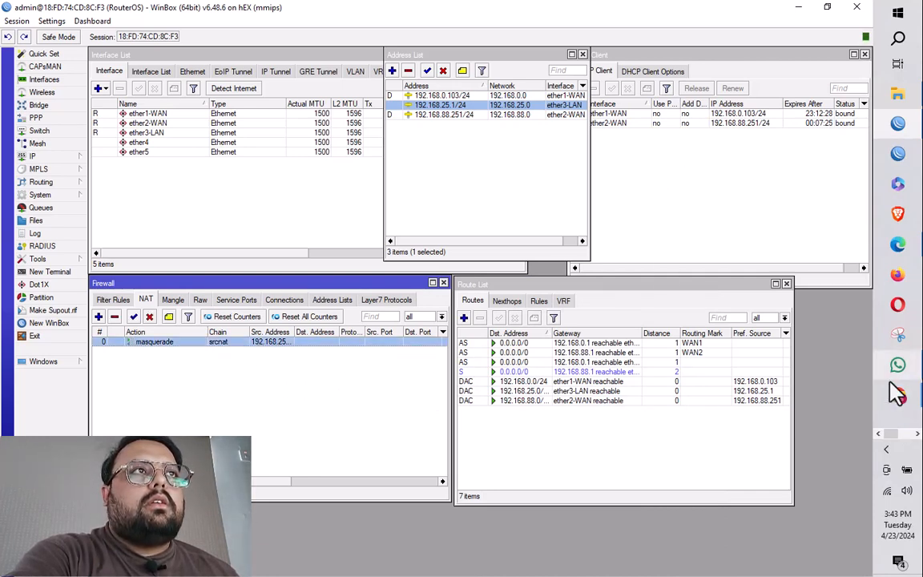
Switch to Windows Network Connections, recheck the Ethernet 2 adapter's IPv4 connectivity in its status window, and close that window
{"action": "left_click", "coordinate": [900, 242]}
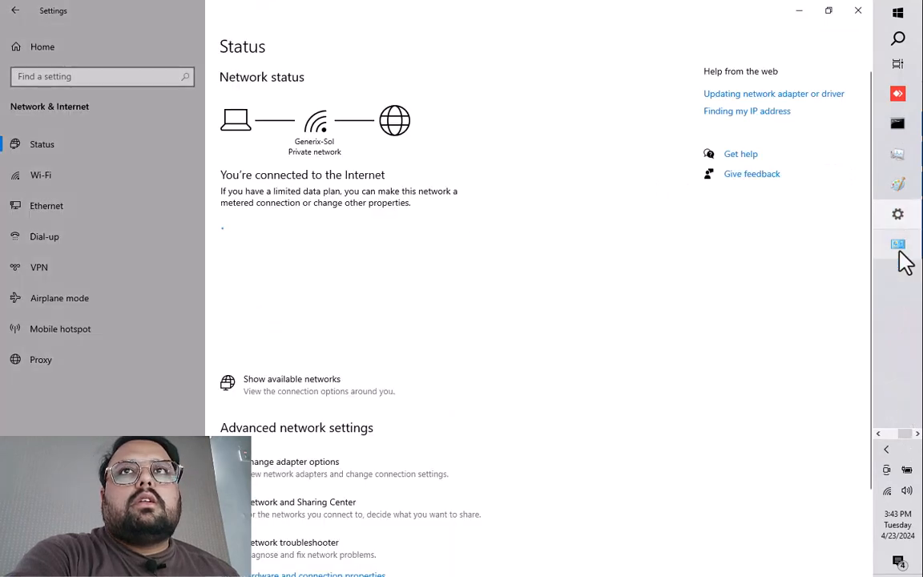
{"action": "right_click", "coordinate": [282, 292]}
{"action": "left_click", "coordinate": [251, 344]}
{"action": "right_click", "coordinate": [241, 225]}
{"action": "left_click", "coordinate": [202, 248]}
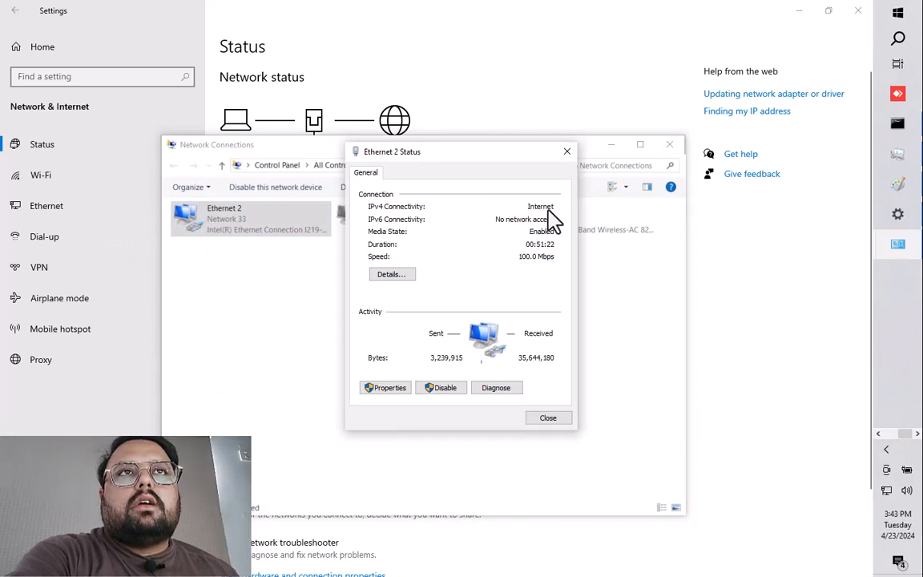
{"action": "left_click", "coordinate": [567, 151]}
{"action": "left_click", "coordinate": [494, 329]}
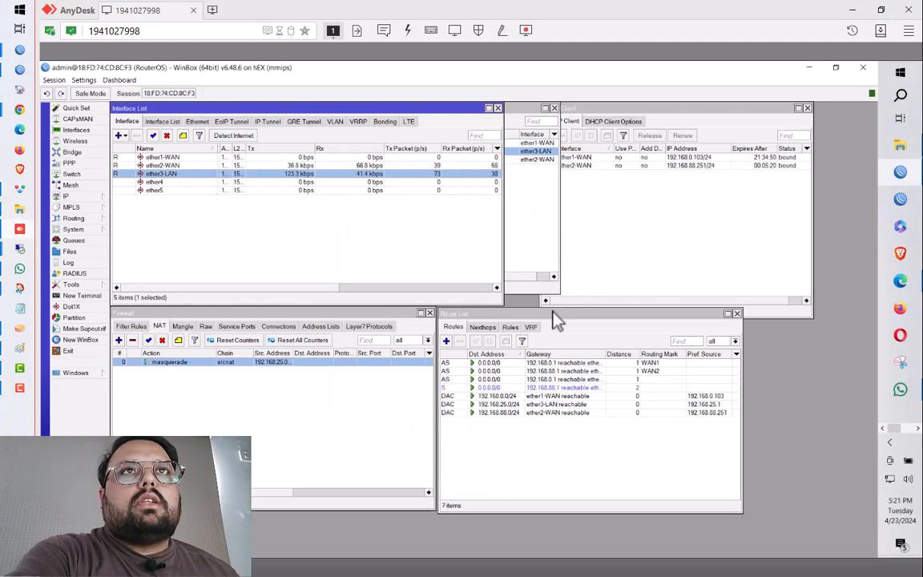
Switch to the Fast.com window in Chrome and reload the page to rerun the speed test beside the WinBox interface traffic
{"action": "left_click", "coordinate": [917, 429]}
{"action": "mouse_move", "coordinate": [901, 146]}
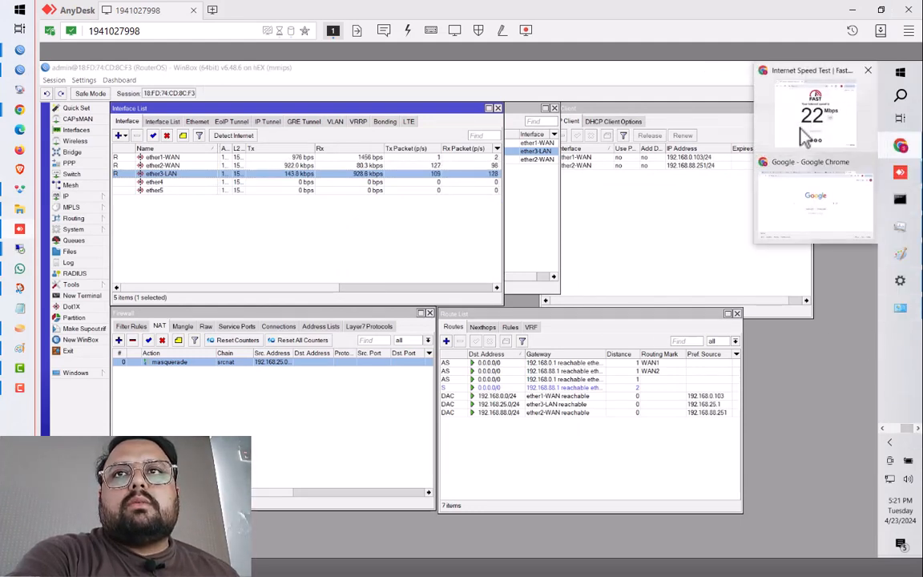
{"action": "left_click", "coordinate": [801, 190]}
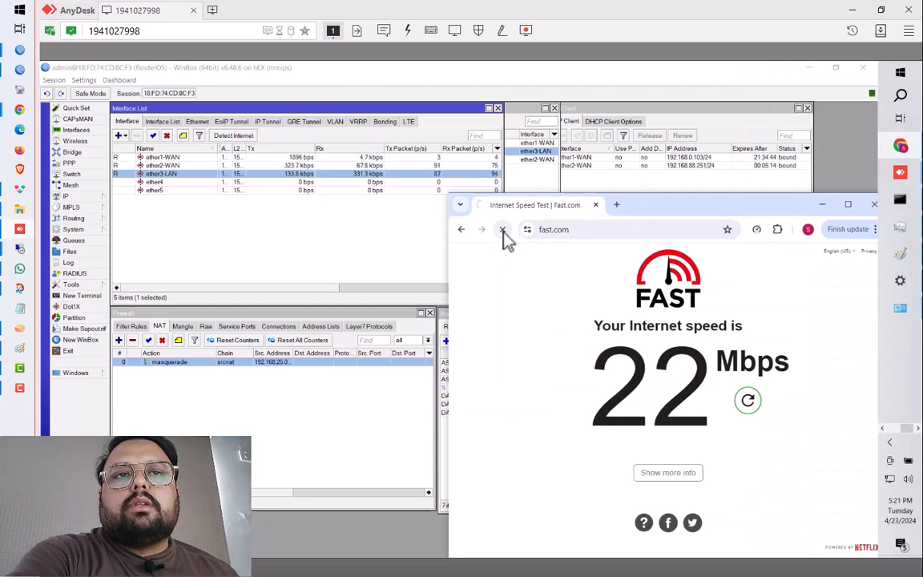
{"action": "left_click", "coordinate": [502, 229]}
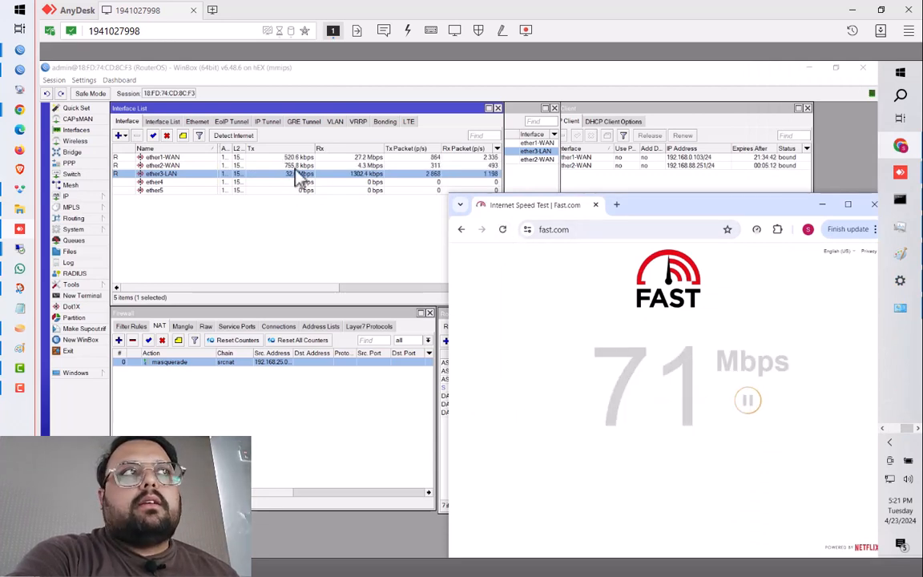